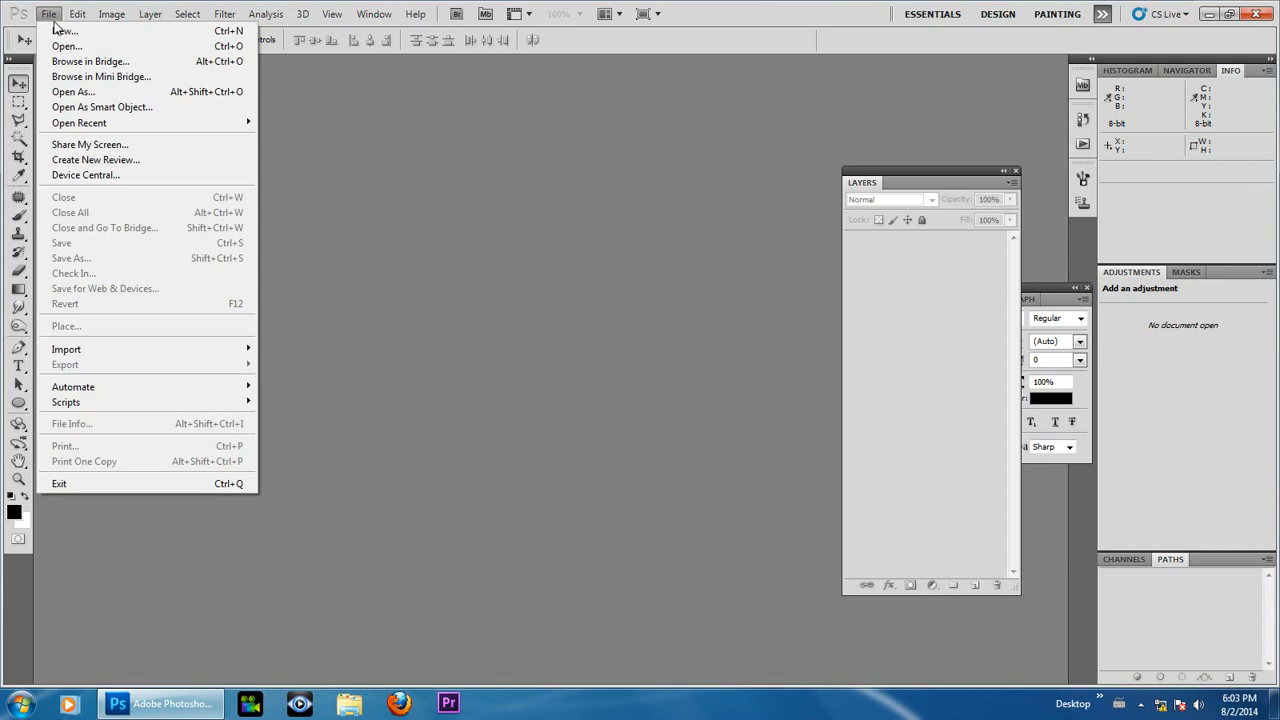
# - Browse to the Lesson 08 folder on the DVD RW Drive (F:) in the Open dialog
pyautogui.click(61, 45)
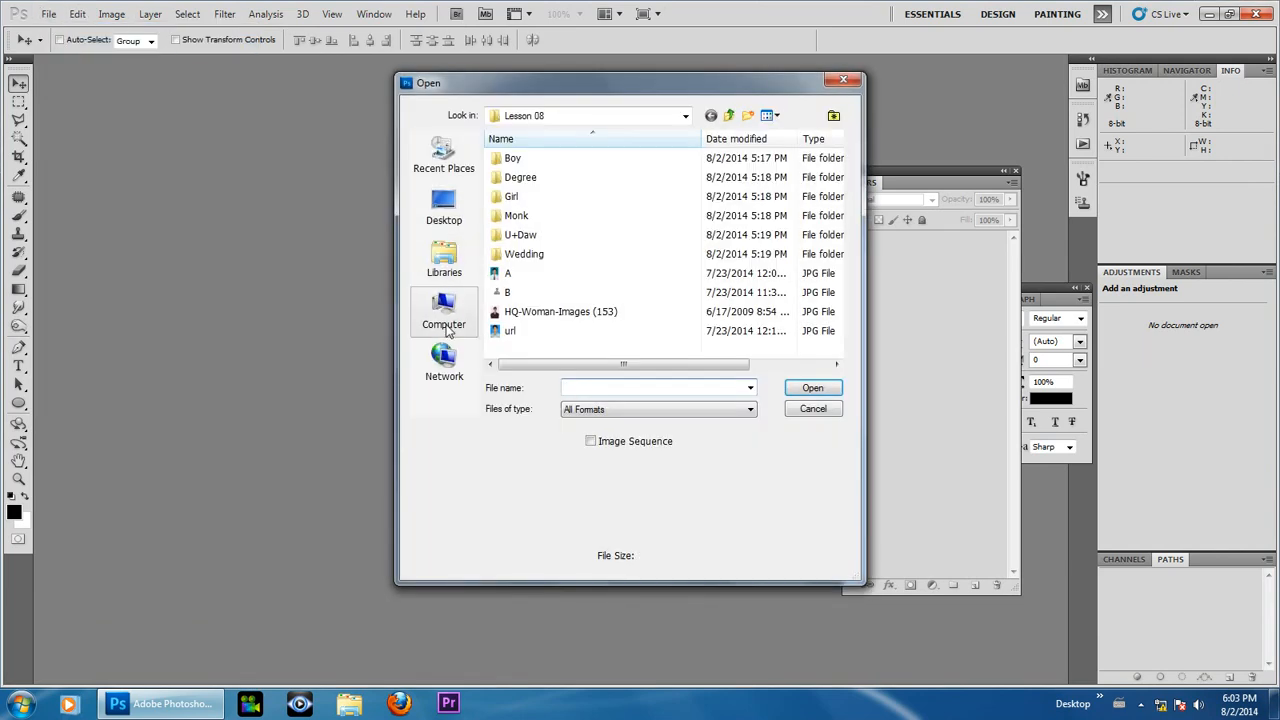
pyautogui.click(444, 312)
pyautogui.scroll(-1, 555, 345)
pyautogui.click(558, 345)
pyautogui.click(812, 388)
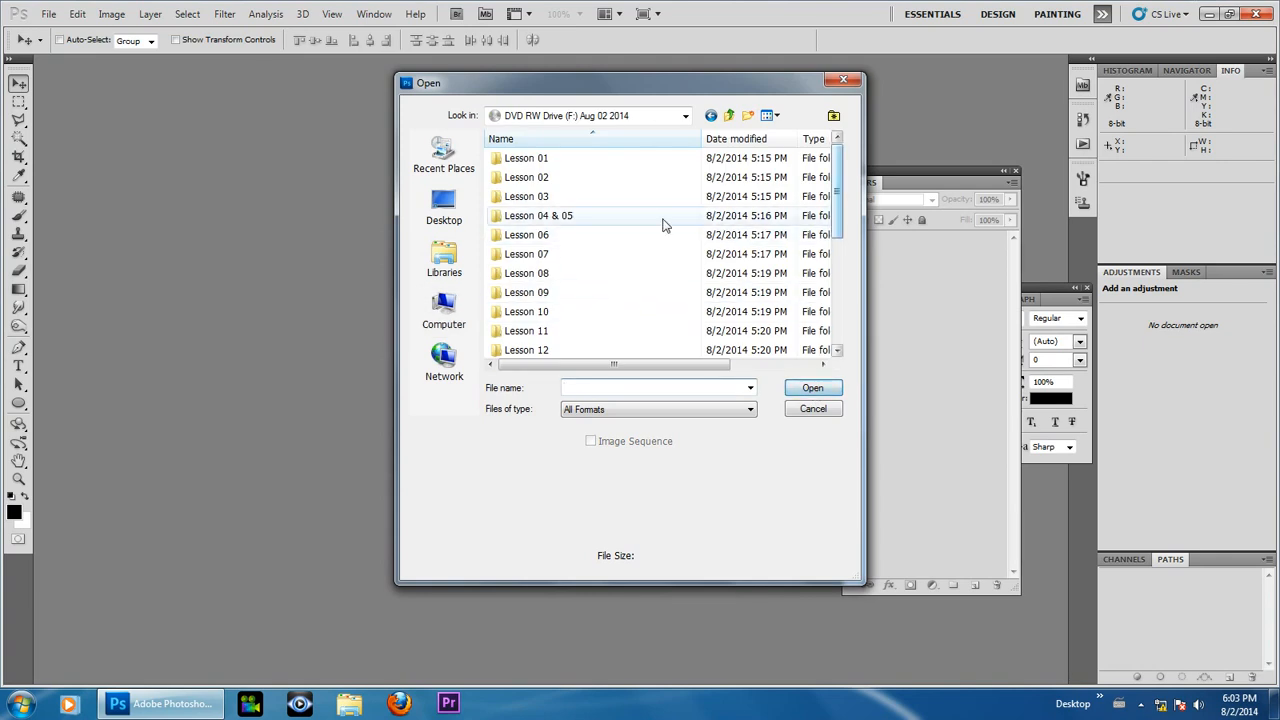
pyautogui.click(718, 273)
pyautogui.click(824, 391)
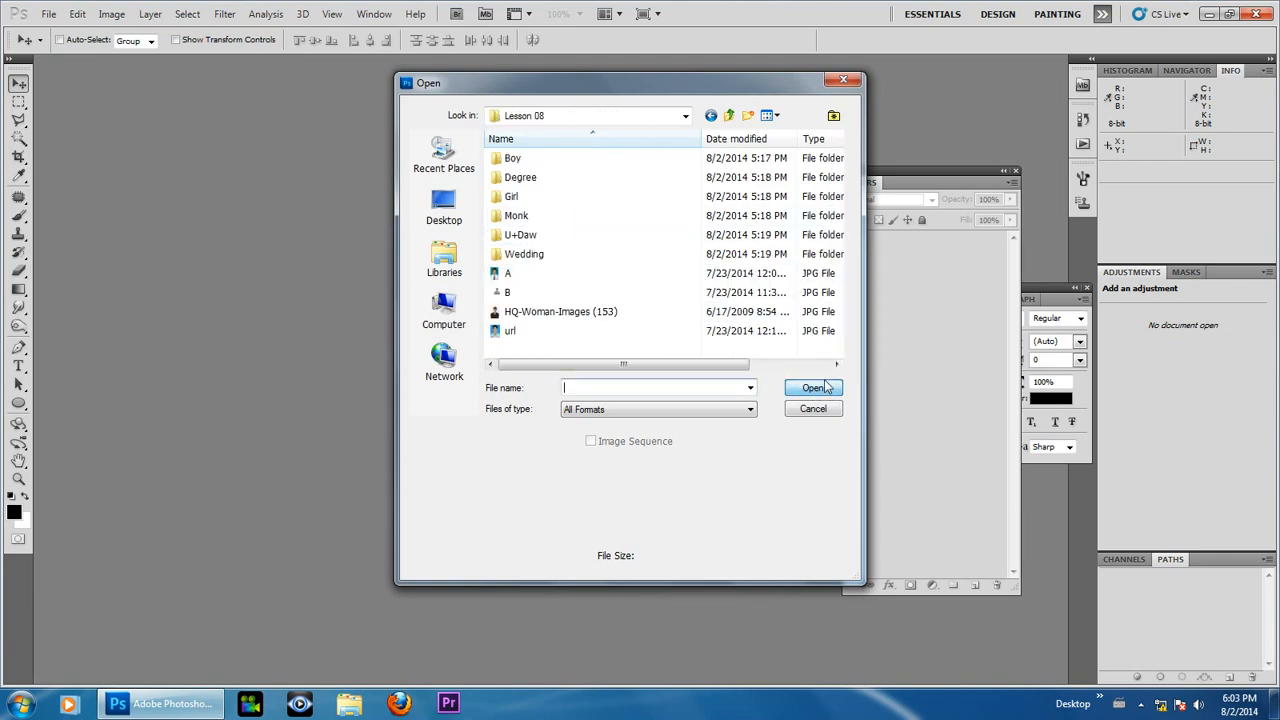
# - Show the folder's files as large icons, open image B and fit it to the window
pyautogui.click(774, 115)
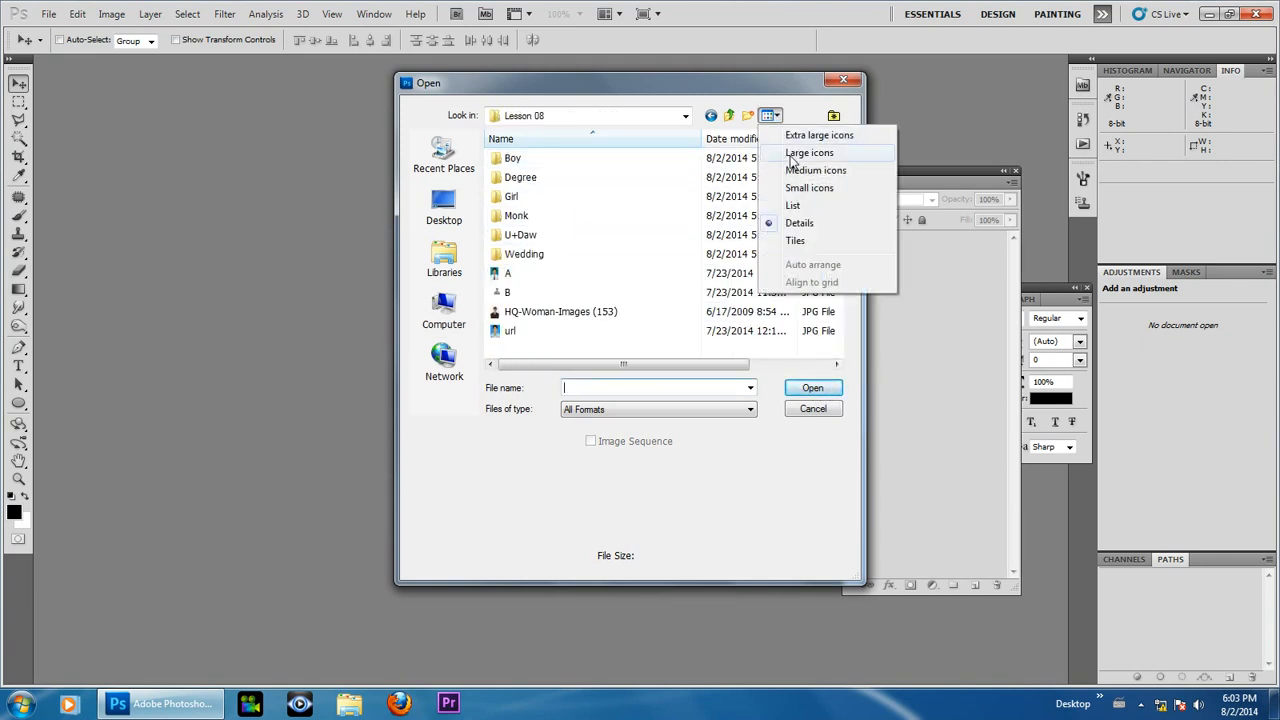
pyautogui.click(808, 153)
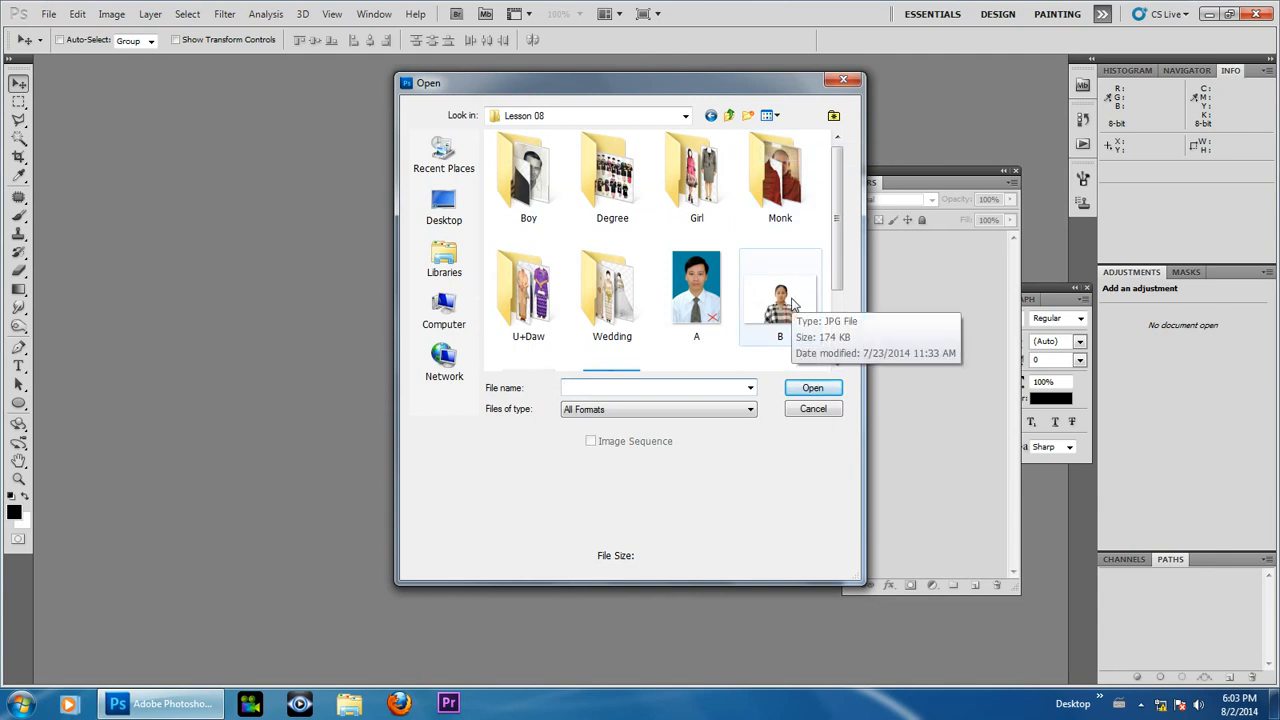
pyautogui.click(792, 303)
pyautogui.click(811, 389)
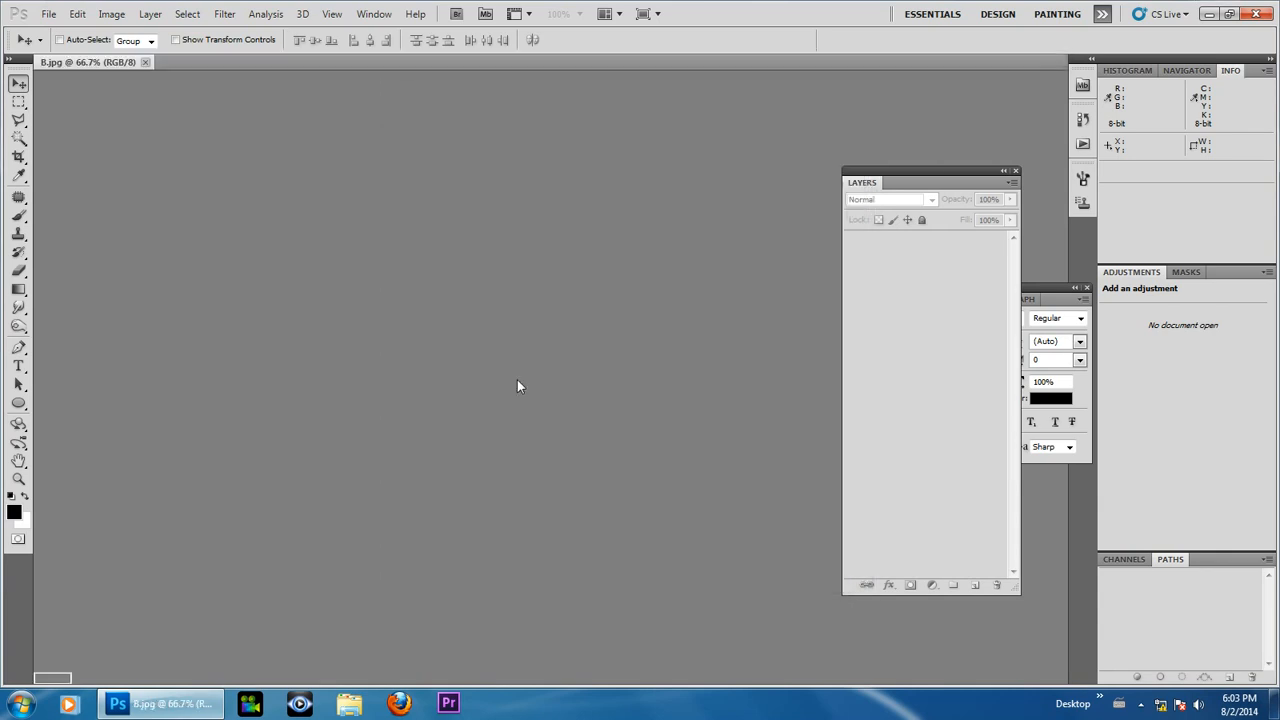
pyautogui.hotkey('ctrl', '0')
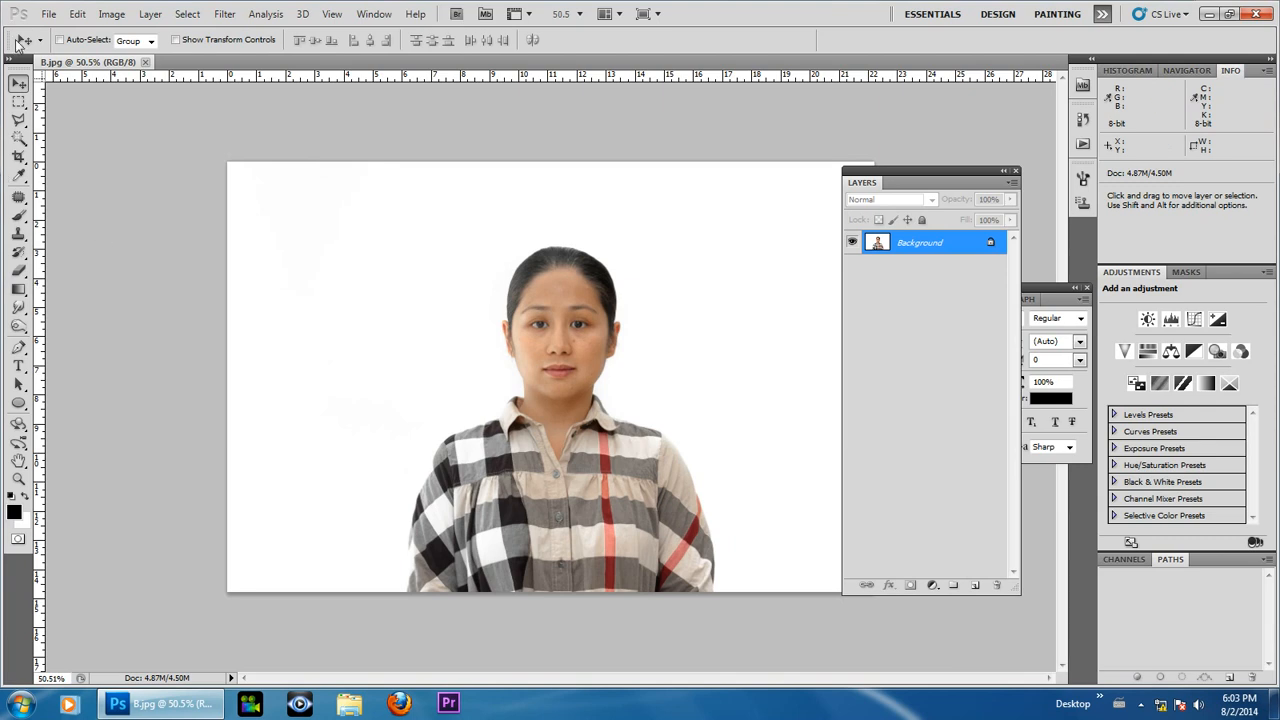
# - Set the Crop tool to 4 × 6 in at 300 pixels/inch and draw a crop frame around the woman
pyautogui.click(19, 158)
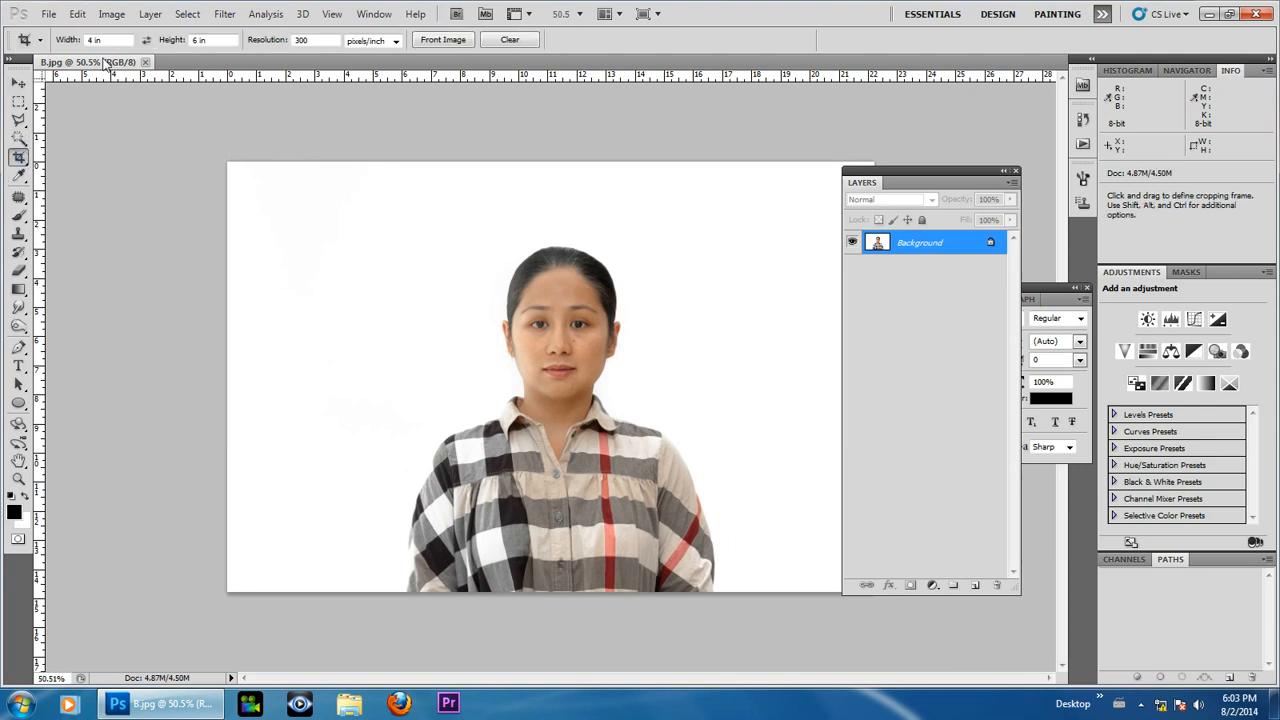
pyautogui.press('Return')
pyautogui.press('Tab')
pyautogui.write('6')
pyautogui.press('Tab')
pyautogui.write('3')
pyautogui.moveTo(425, 201); pyautogui.dragTo(732, 660)
pyautogui.scroll(-2, 558, 331)
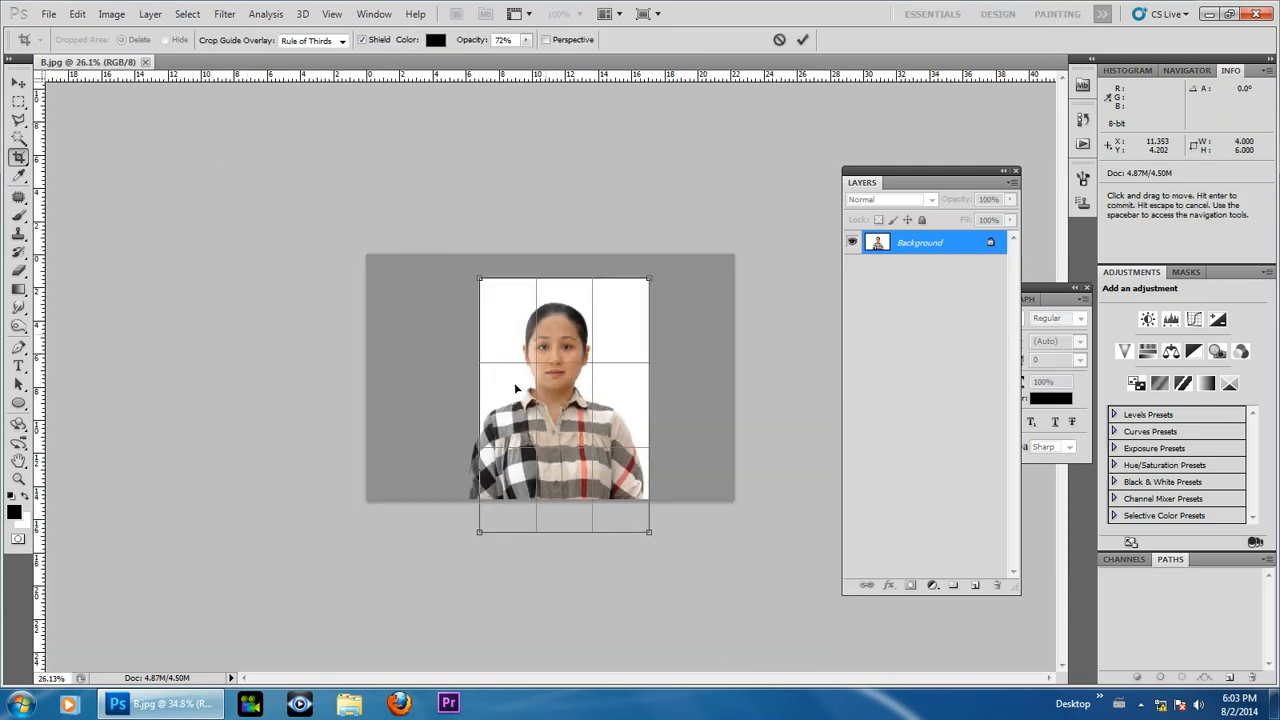
# - Enlarge the crop frame to leave space around the woman and below her shirt, and apply the crop
pyautogui.moveTo(485, 520); pyautogui.dragTo(462, 563)
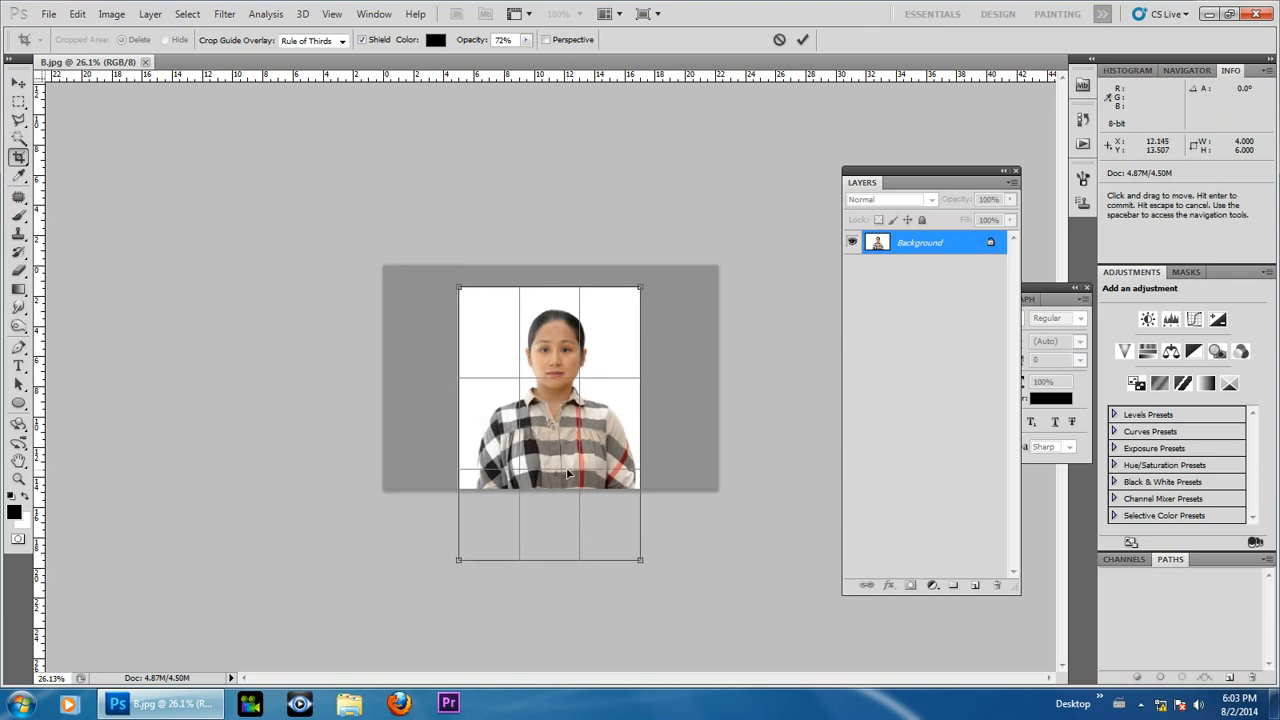
pyautogui.moveTo(640, 563); pyautogui.dragTo(666, 617)
pyautogui.scroll(-1, 571, 482)
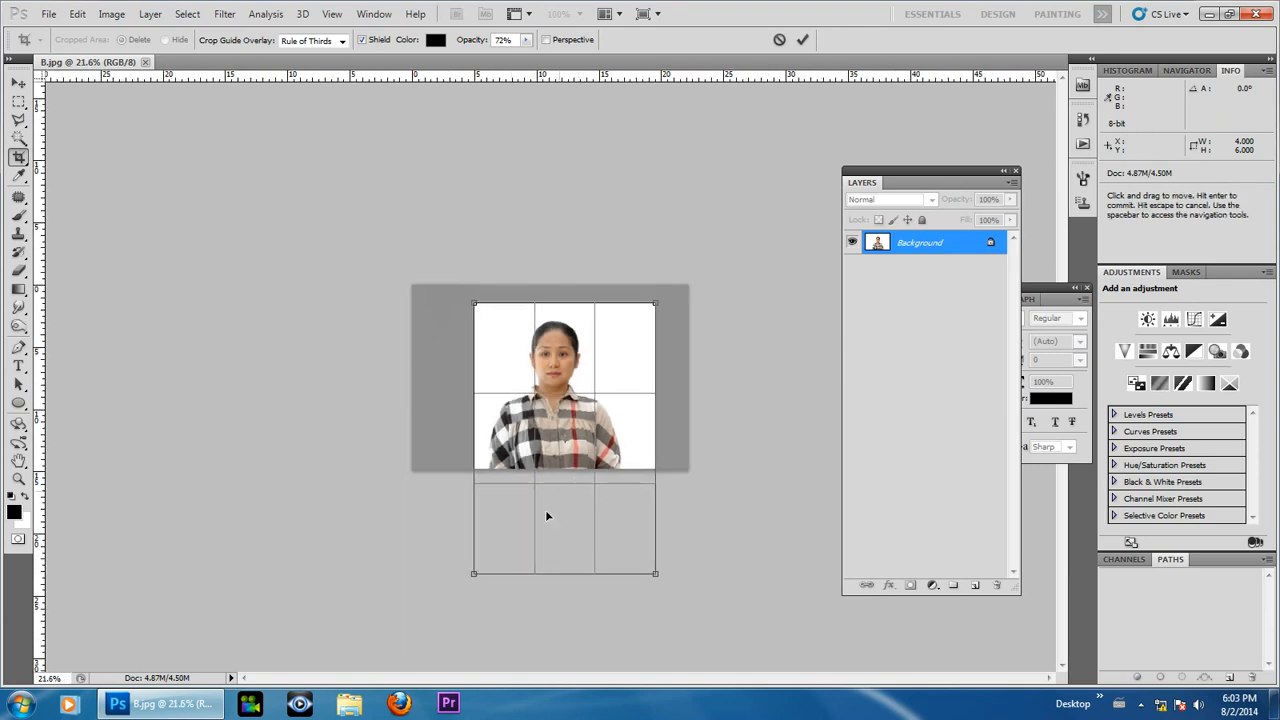
pyautogui.moveTo(474, 574); pyautogui.dragTo(458, 600)
pyautogui.moveTo(659, 600); pyautogui.dragTo(660, 610)
pyautogui.scroll(1, 628, 495)
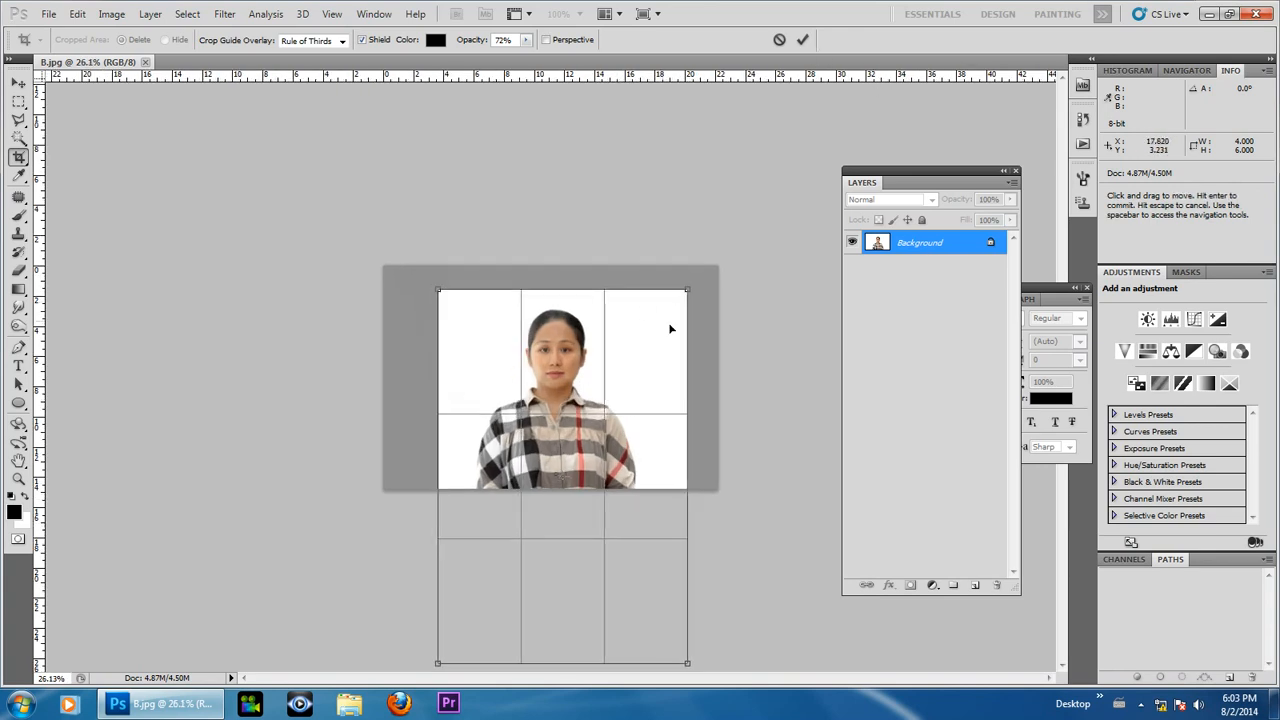
pyautogui.click(802, 39)
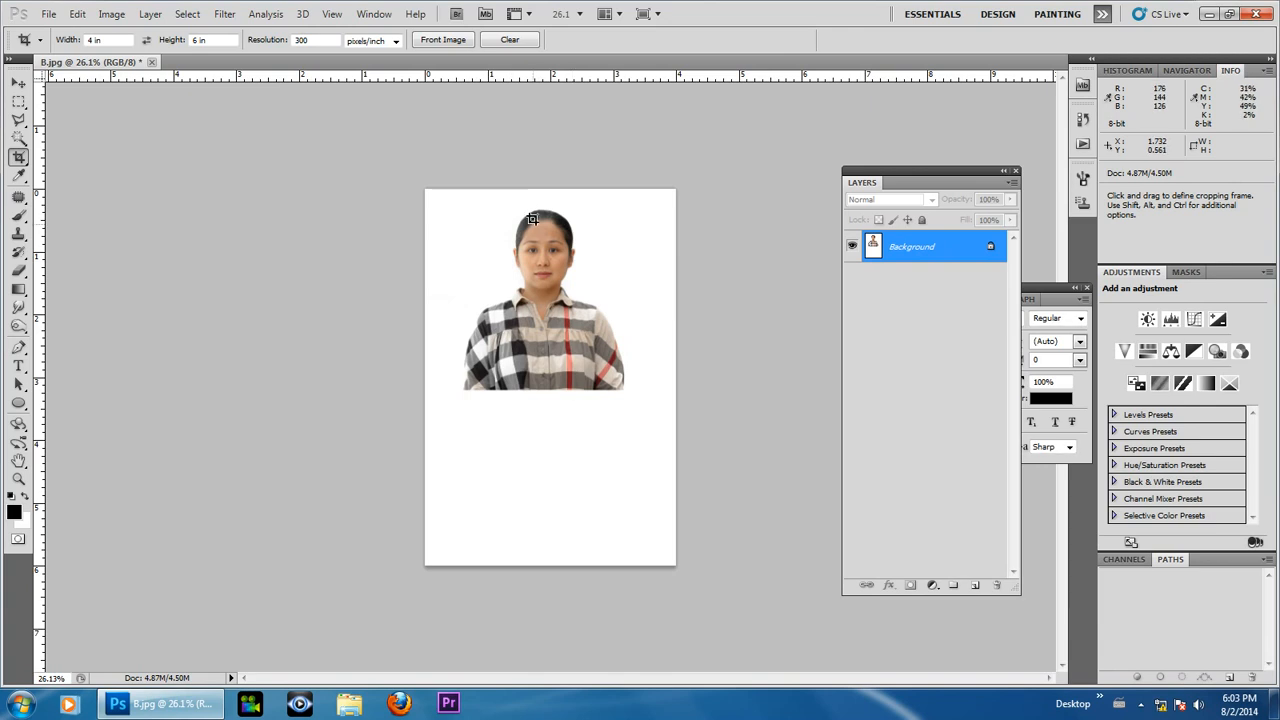
# - Start a Pen path inside the shirt's left collar and run it up onto the edge of the neck
pyautogui.scroll(2, 530, 215)
pyautogui.scroll(6, 527, 192)
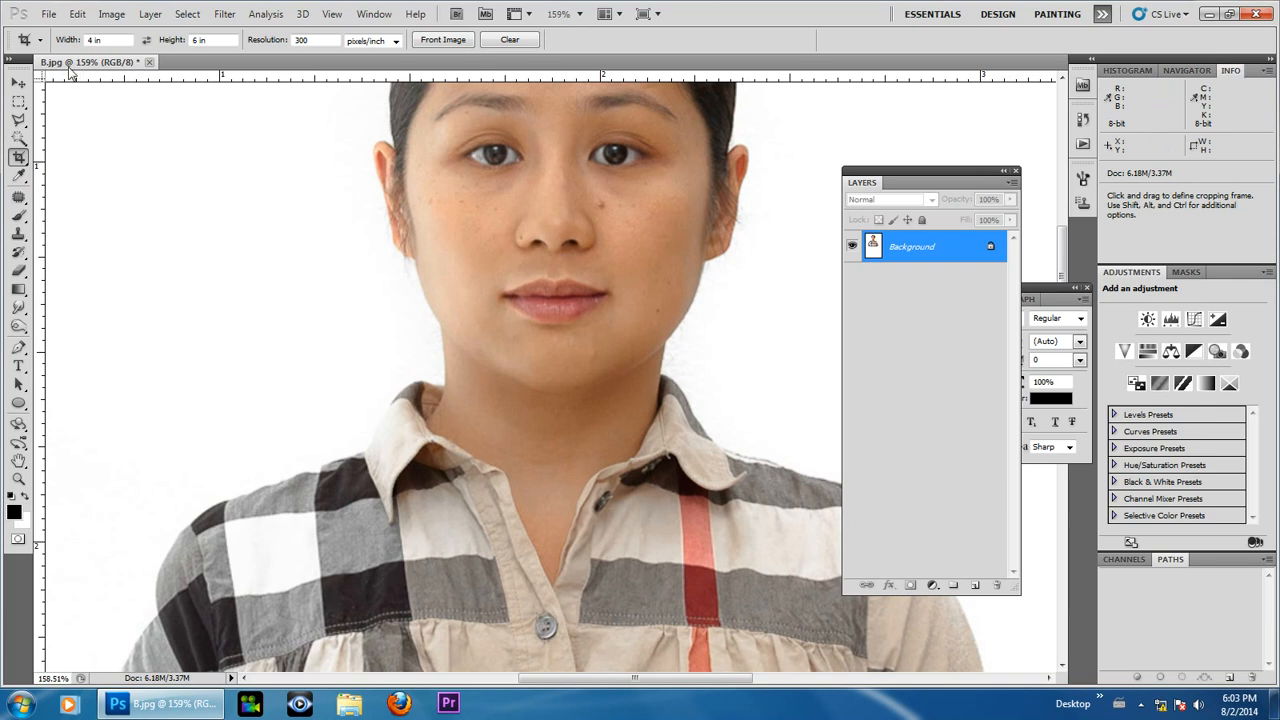
pyautogui.click(18, 347)
pyautogui.click(65, 350)
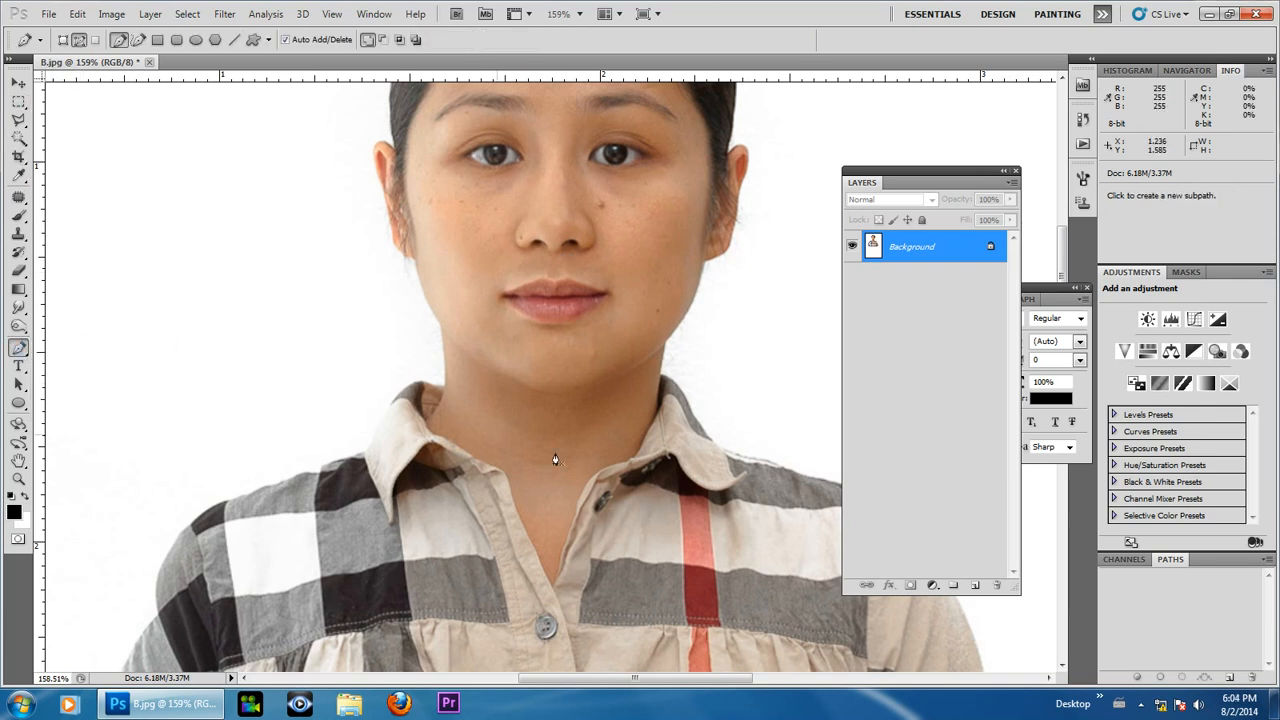
pyautogui.scroll(3, 448, 448)
pyautogui.click(426, 508)
pyautogui.click(383, 434)
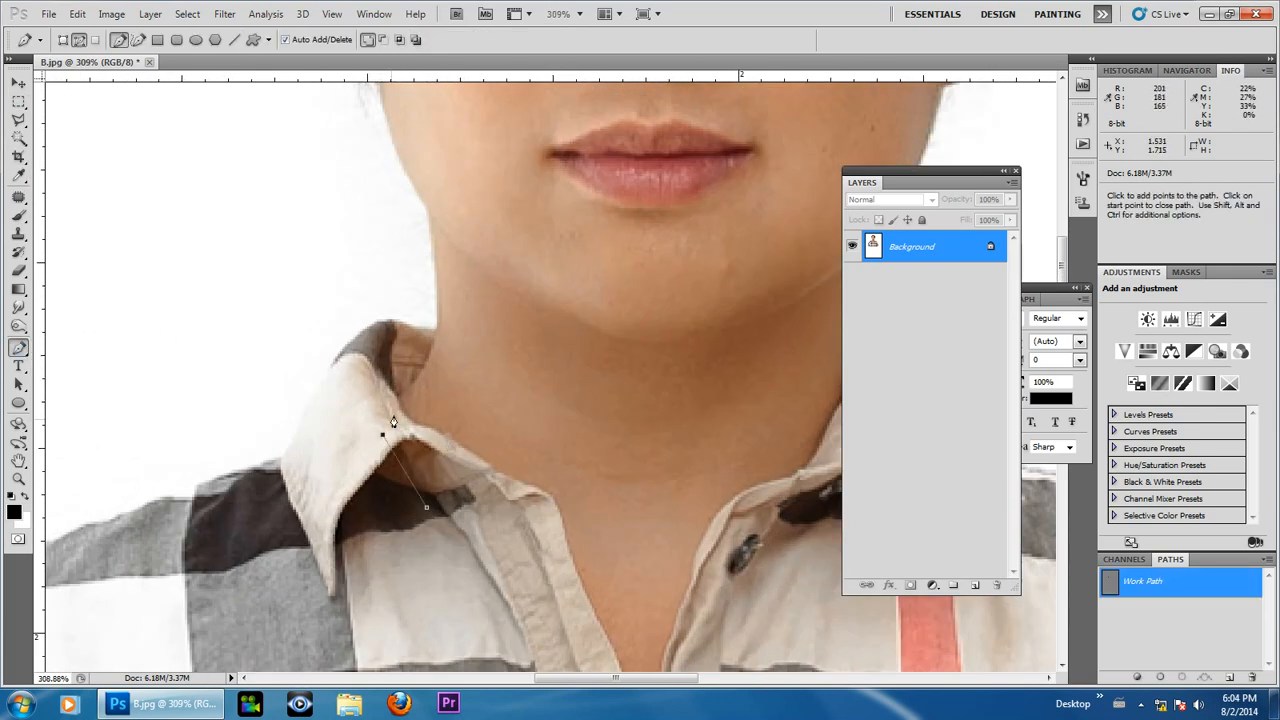
pyautogui.moveTo(440, 326); pyautogui.dragTo(440, 287)
# - Continue the Pen path along the left jaw and up to the ear
pyautogui.press('space')
pyautogui.moveTo(429, 217); pyautogui.dragTo(466, 366)
pyautogui.click(465, 361)
pyautogui.press('space')
pyautogui.moveTo(424, 299); pyautogui.dragTo(484, 469)
pyautogui.moveTo(474, 398); pyautogui.dragTo(449, 366)
# - Trace the left ear's outline with curved Pen anchors, removing the outgoing handles where the contour changes direction
pyautogui.press('space')
pyautogui.click(432, 310)
pyautogui.press('space')
pyautogui.moveTo(434, 306); pyautogui.dragTo(444, 401)
pyautogui.moveTo(445, 343); pyautogui.dragTo(486, 378)
pyautogui.keyDown('alt'); pyautogui.click(445, 343); pyautogui.keyUp('alt')
pyautogui.keyDown('alt'); pyautogui.click(470, 354); pyautogui.keyUp('alt')
# - Extend the Pen path with curved anchors up the left side of the hair
pyautogui.press('space')
pyautogui.moveTo(479, 242); pyautogui.dragTo(441, 438)
pyautogui.moveTo(430, 395); pyautogui.dragTo(397, 458)
pyautogui.press('space')
pyautogui.moveTo(475, 325); pyautogui.dragTo(321, 291)
pyautogui.press('space')
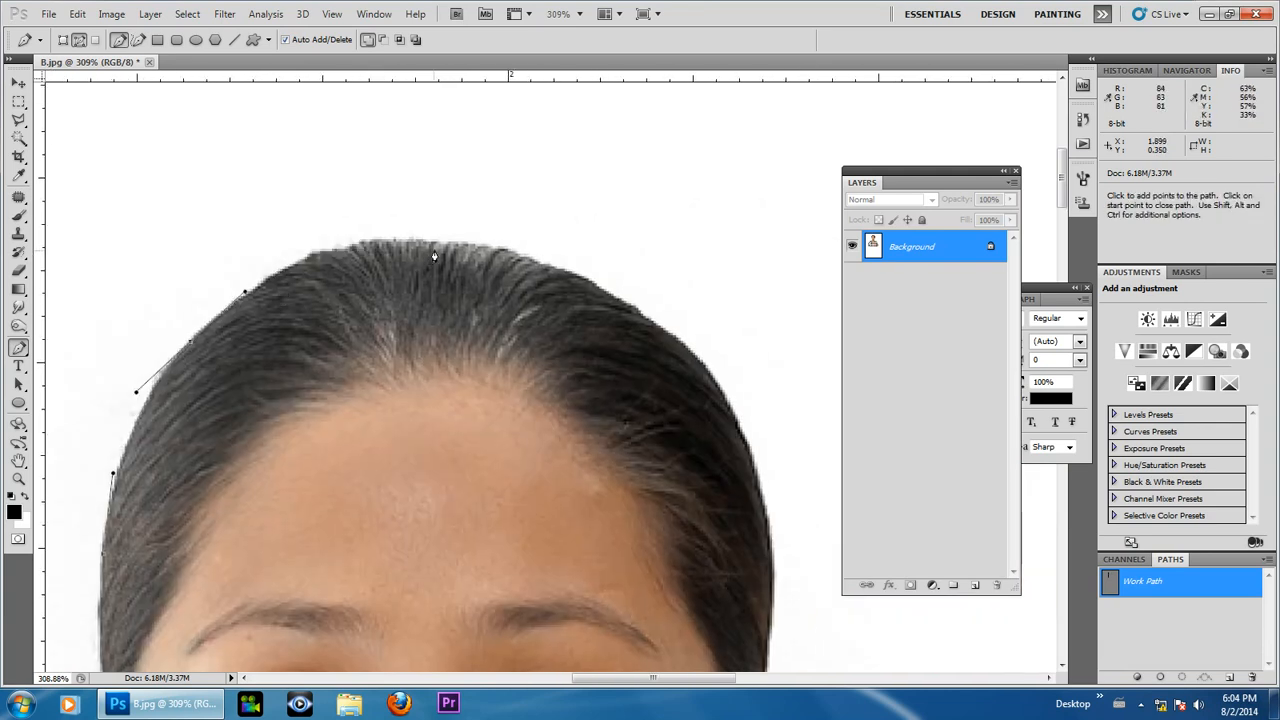
# - Carry the Pen path over the top of the head and down the right side of the hair
pyautogui.moveTo(437, 244); pyautogui.dragTo(545, 255)
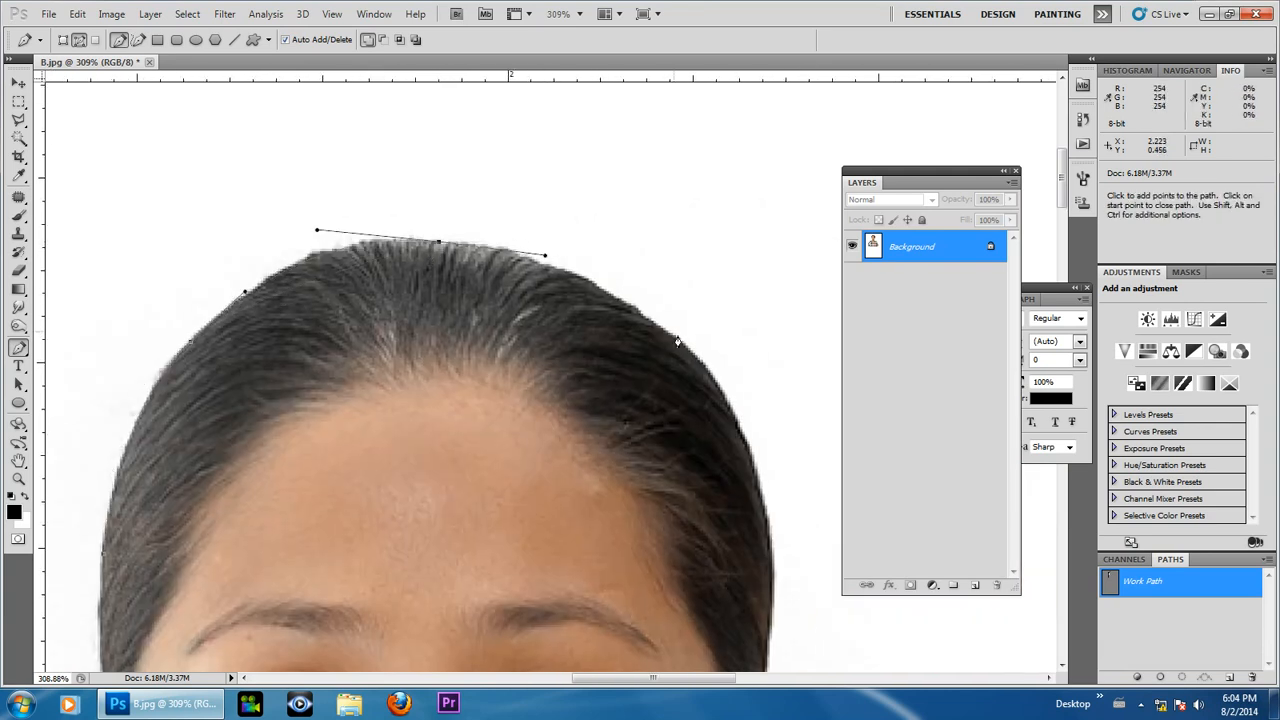
pyautogui.moveTo(673, 336); pyautogui.dragTo(727, 372)
pyautogui.keyDown('alt'); pyautogui.click(674, 336); pyautogui.keyUp('alt')
pyautogui.press('space')
pyautogui.moveTo(734, 465); pyautogui.dragTo(591, 251)
pyautogui.moveTo(631, 314); pyautogui.dragTo(573, 338)
pyautogui.click(626, 463)
# - Trace the right ear's outline with the Pen path down to the earlobe, removing the outgoing handle there
pyautogui.press('space')
pyautogui.scroll(1, 566, 370)
pyautogui.click(568, 372)
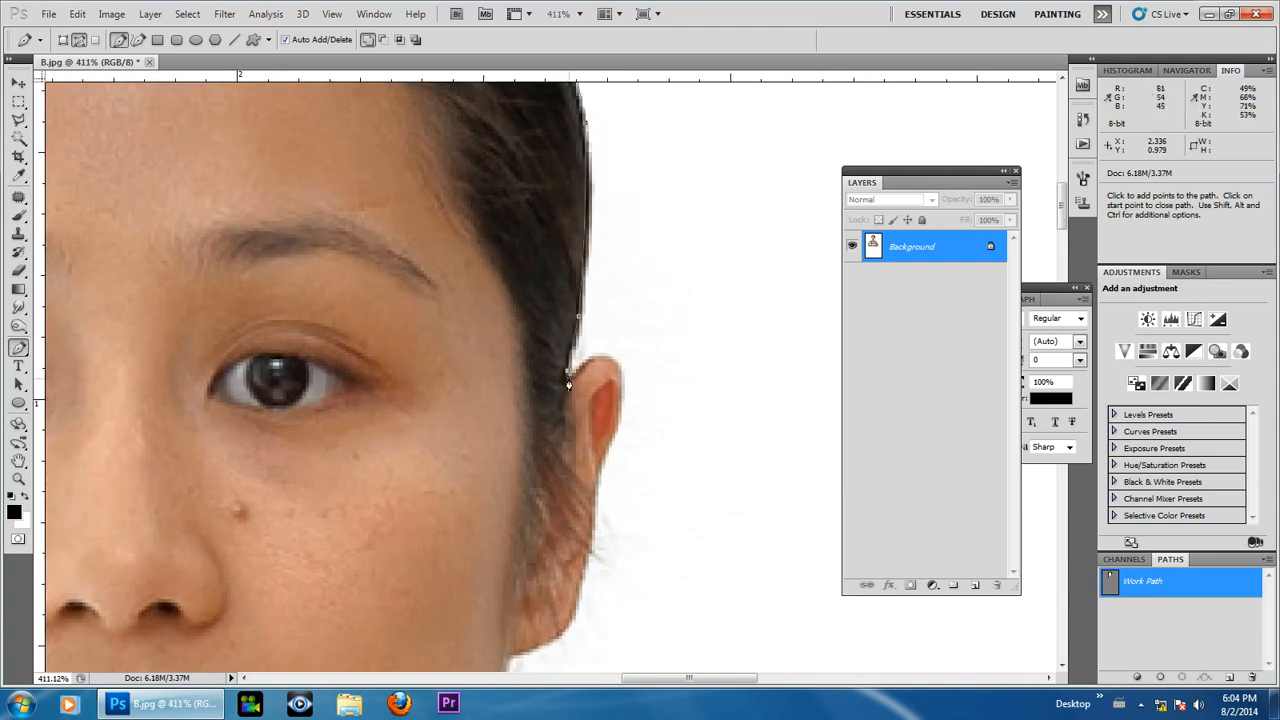
pyautogui.moveTo(620, 396); pyautogui.dragTo(648, 211)
pyautogui.press('space')
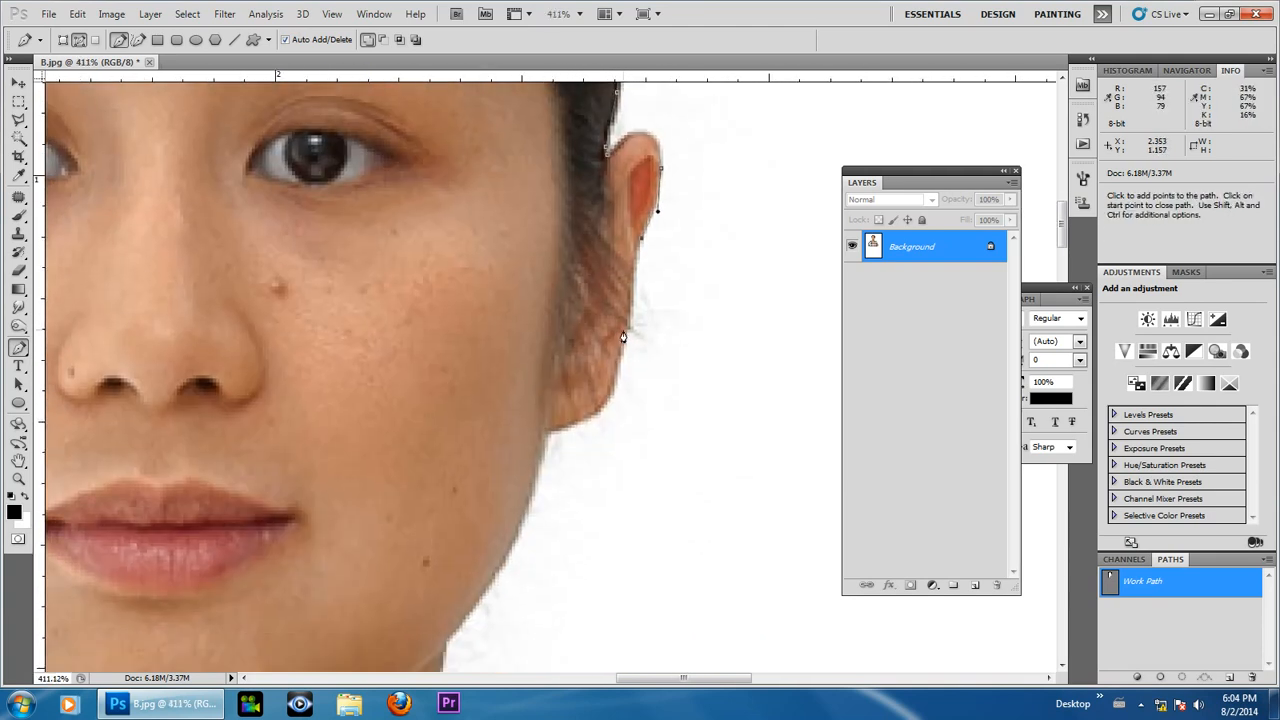
pyautogui.press('space')
pyautogui.moveTo(612, 388); pyautogui.dragTo(670, 275)
pyautogui.moveTo(605, 322); pyautogui.dragTo(558, 328)
pyautogui.keyDown('alt'); pyautogui.click(606, 323); pyautogui.keyUp('alt')
# - Trace the right jaw and neck, then close the Pen path with a curve across the shirt below the collar
pyautogui.press('space')
pyautogui.moveTo(603, 420); pyautogui.dragTo(641, 265)
pyautogui.moveTo(582, 340)
pyautogui.mouseDown()
pyautogui.moveTo(616, 270)
pyautogui.moveTo(549, 338)
pyautogui.moveTo(571, 332)
pyautogui.mouseUp()
pyautogui.moveTo(564, 470); pyautogui.dragTo(656, 372)
pyautogui.scroll(-4, 585, 525)
pyautogui.press('space')
pyautogui.press('space')
pyautogui.moveTo(520, 546); pyautogui.dragTo(686, 544)
pyautogui.moveTo(618, 590); pyautogui.dragTo(560, 590)
pyautogui.moveTo(458, 543); pyautogui.dragTo(458, 533)
pyautogui.click(420, 453)
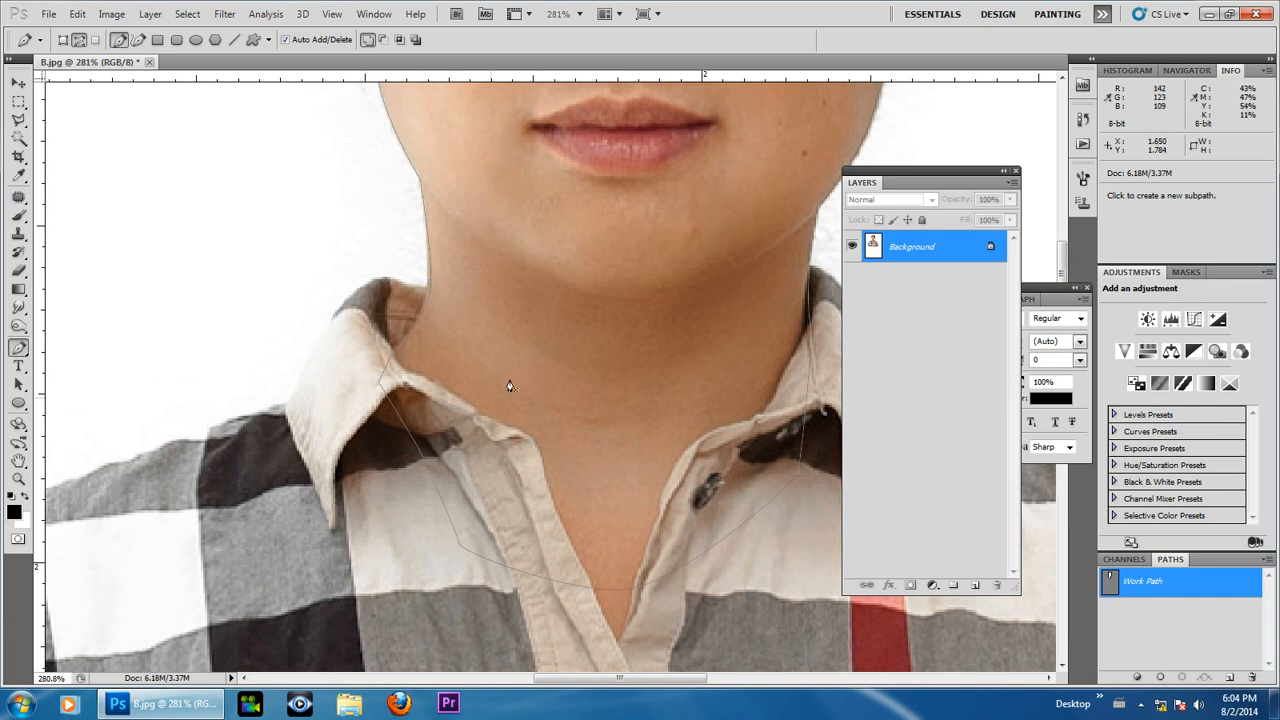
# - Convert the head path to a new anti-aliased selection with a feather radius of 1 pixel
pyautogui.scroll(-10, 530, 367)
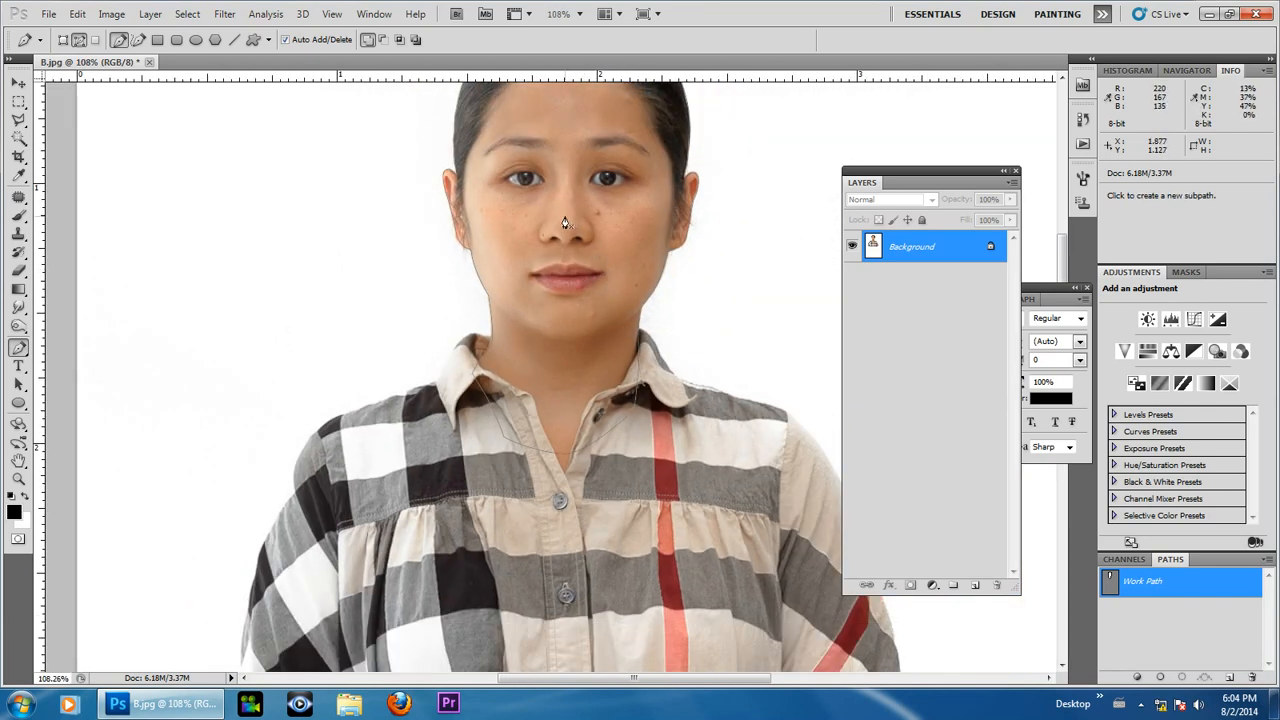
pyautogui.rightClick(629, 254)
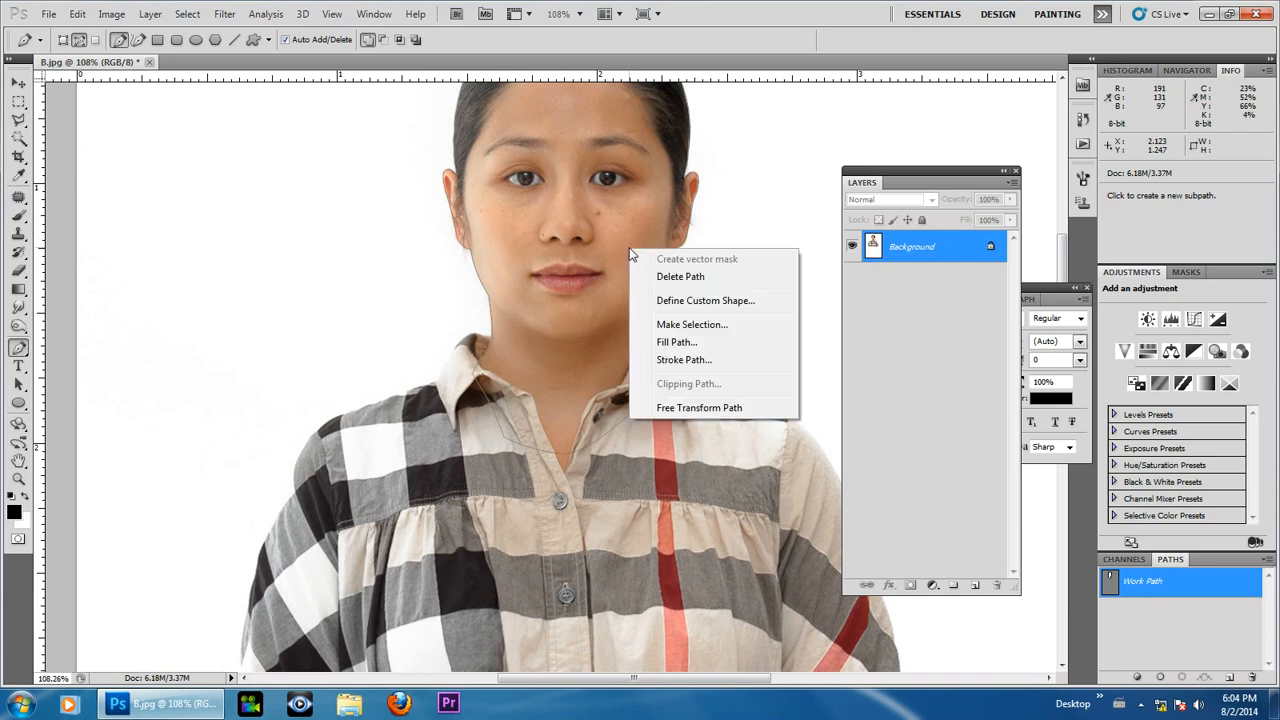
pyautogui.click(673, 329)
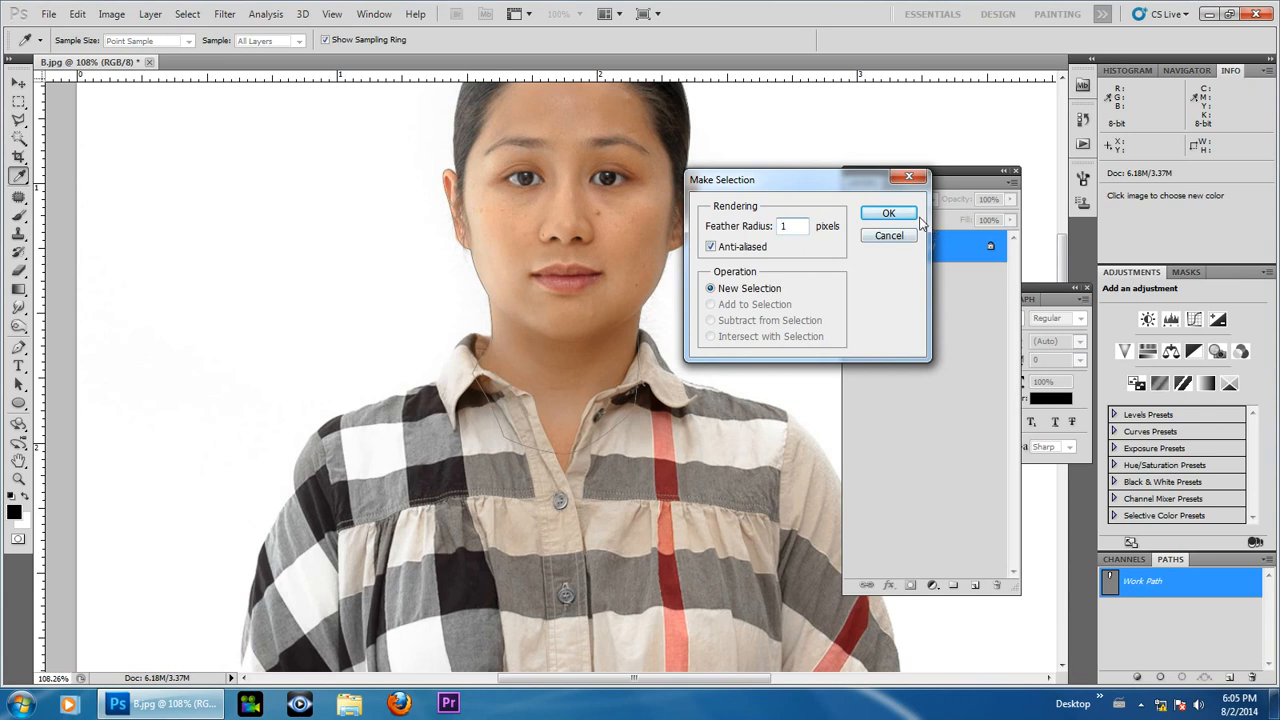
pyautogui.click(889, 213)
pyautogui.hotkey('ctrl', '0')
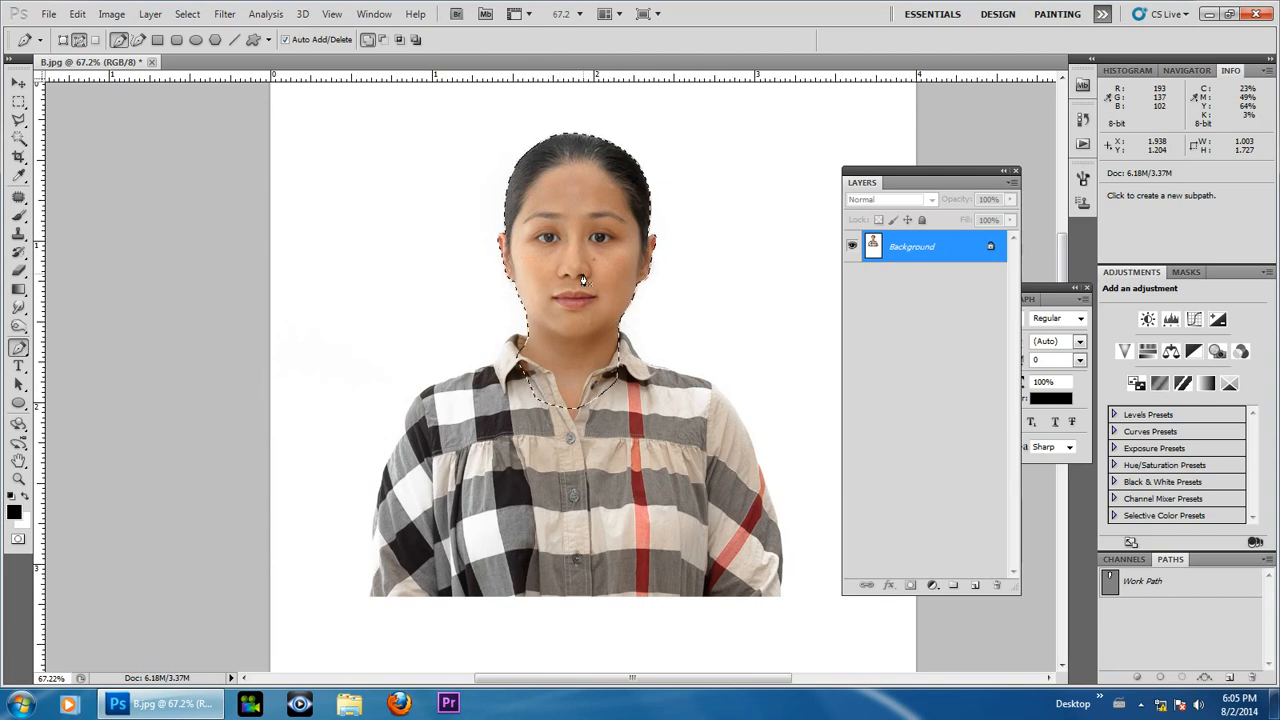
# - Copy the selected head to a new layer and hide the Background layer
pyautogui.click(150, 14)
pyautogui.moveTo(152, 32)
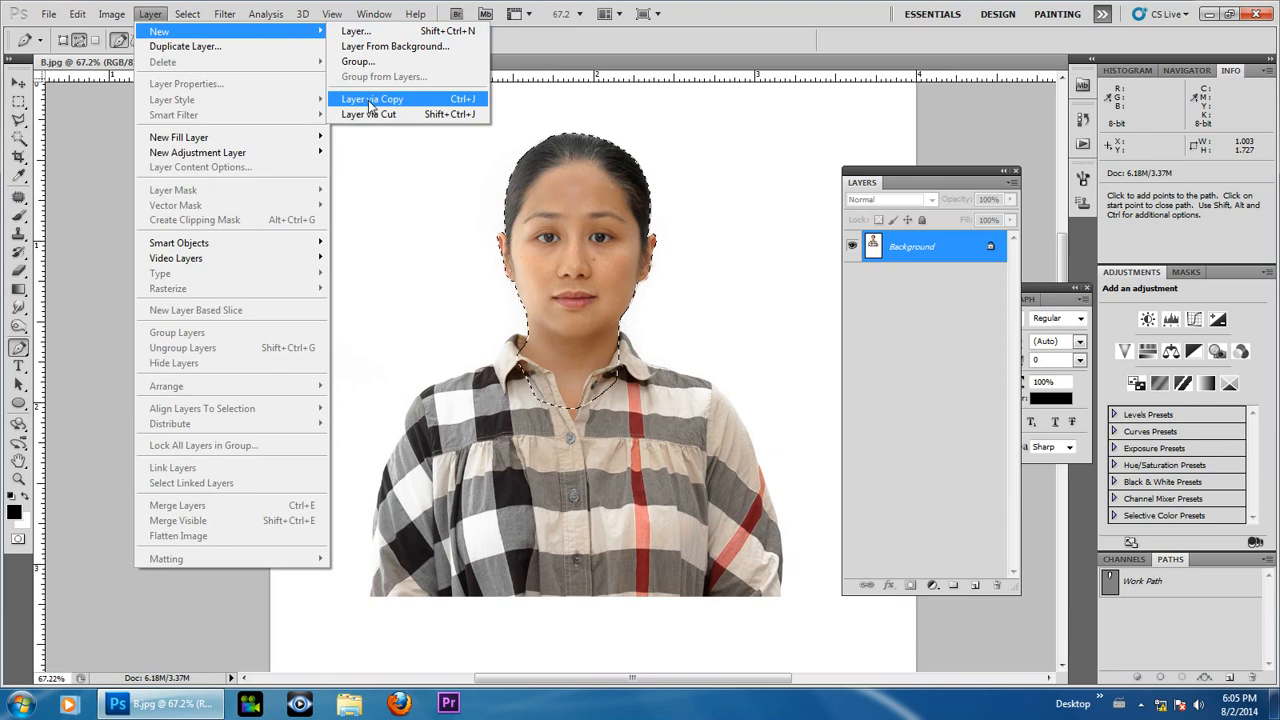
pyautogui.click(370, 104)
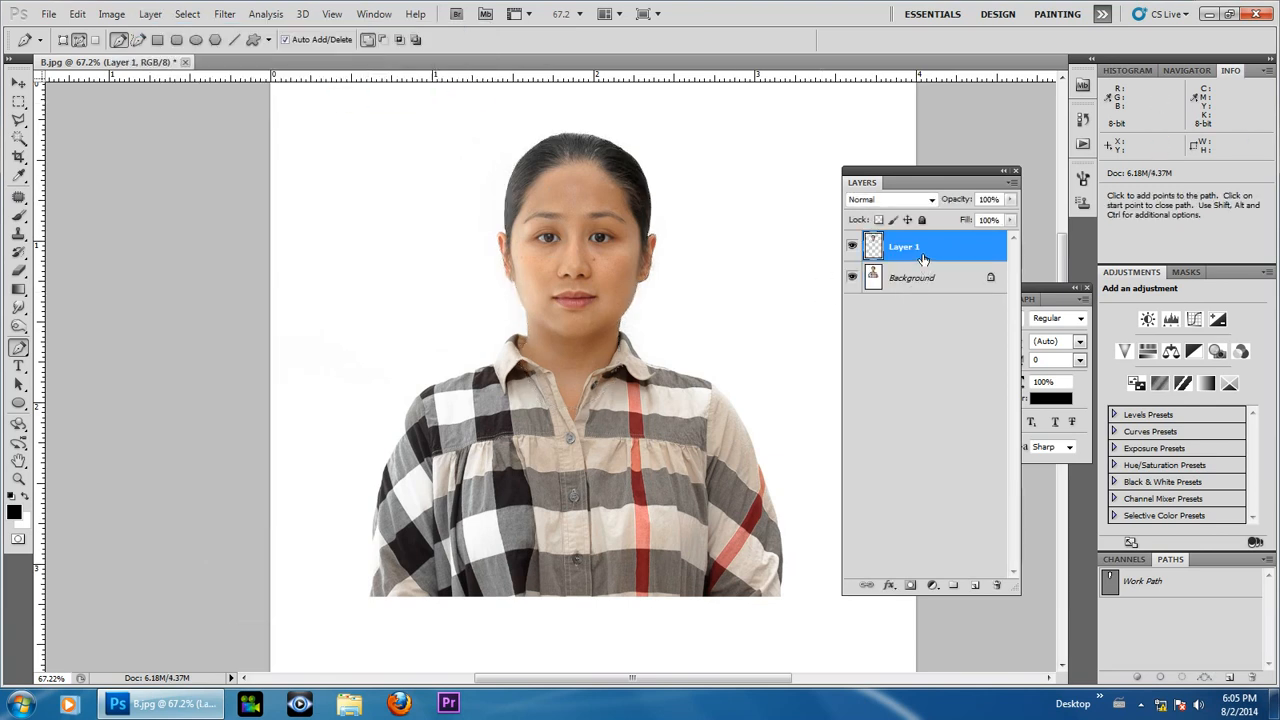
pyautogui.click(852, 282)
pyautogui.scroll(-8, 553, 350)
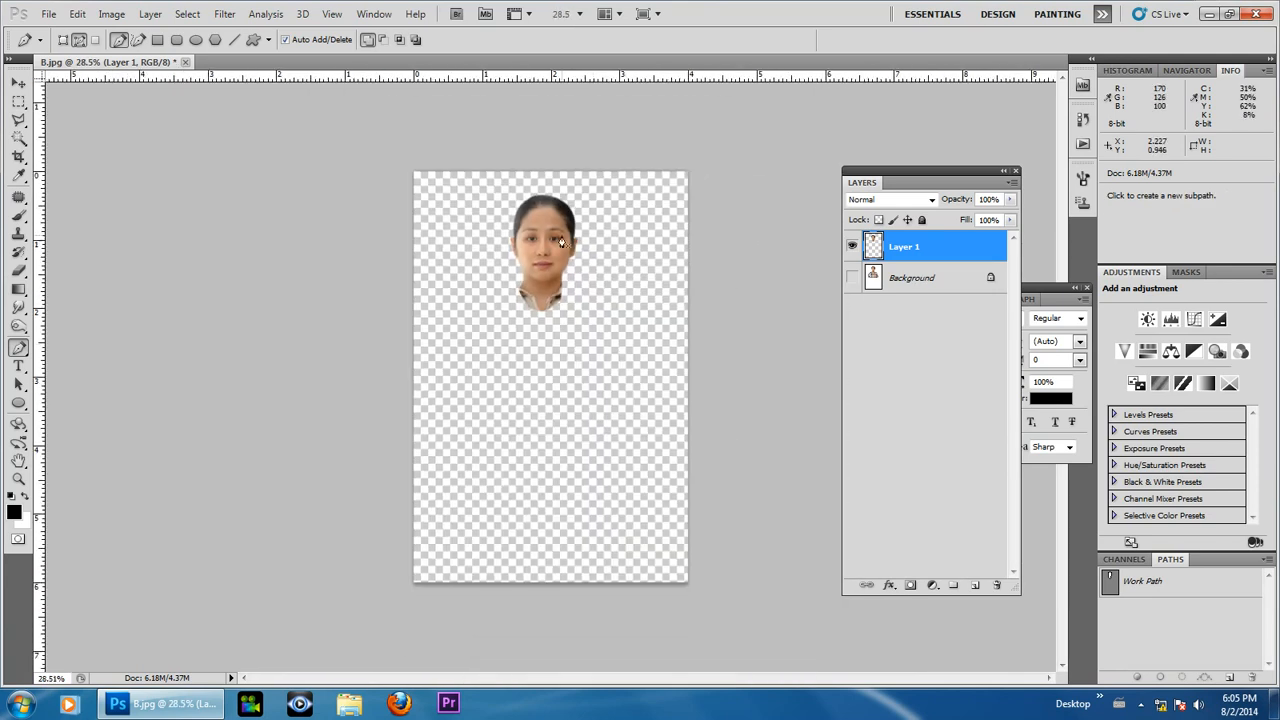
# - Brighten the head layer with Levels, setting the RGB input levels to 13, 1.09 and 238
pyautogui.scroll(7, 556, 230)
pyautogui.scroll(3, 556, 206)
pyautogui.scroll(5, 528, 290)
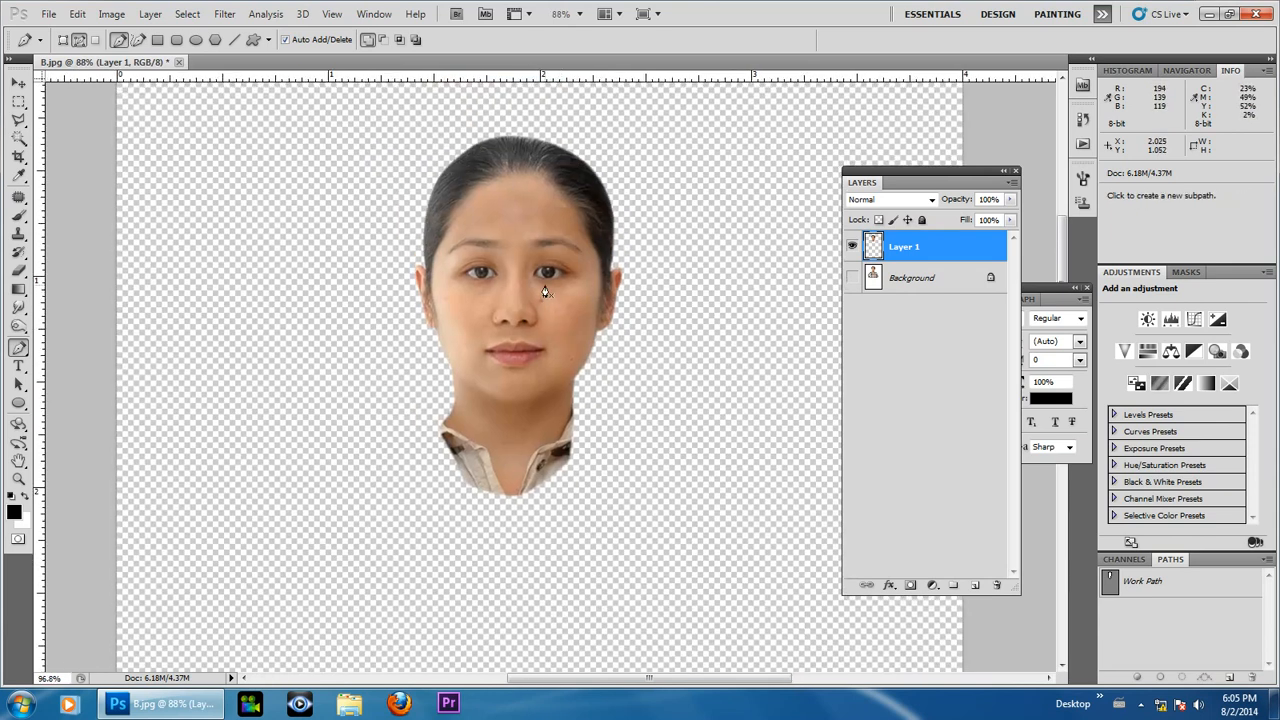
pyautogui.scroll(2, 535, 313)
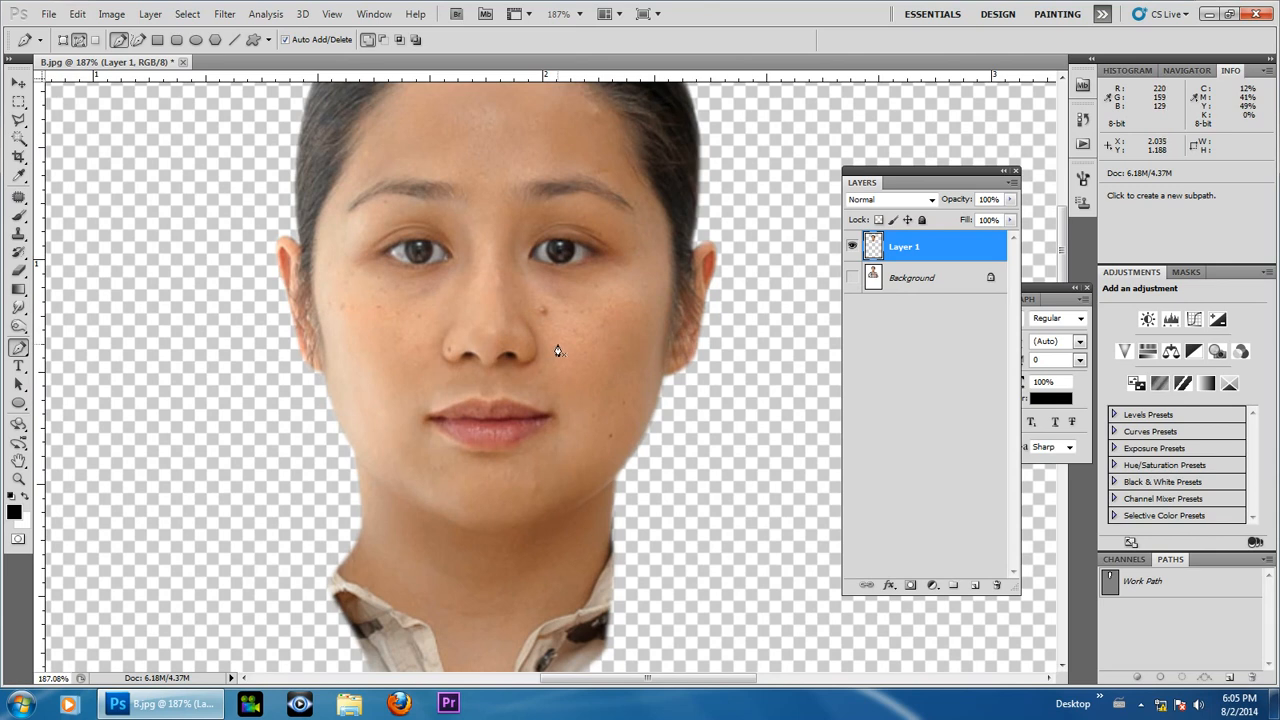
pyautogui.click(111, 14)
pyautogui.moveTo(168, 55)
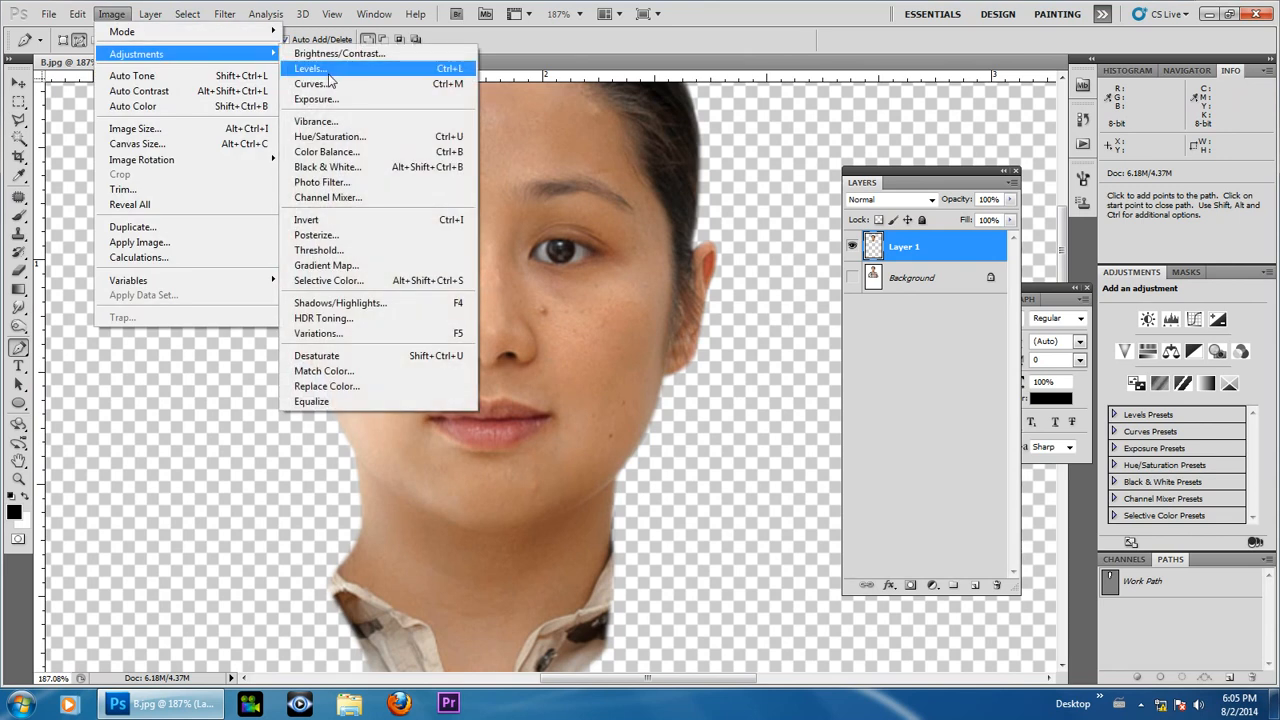
pyautogui.click(326, 70)
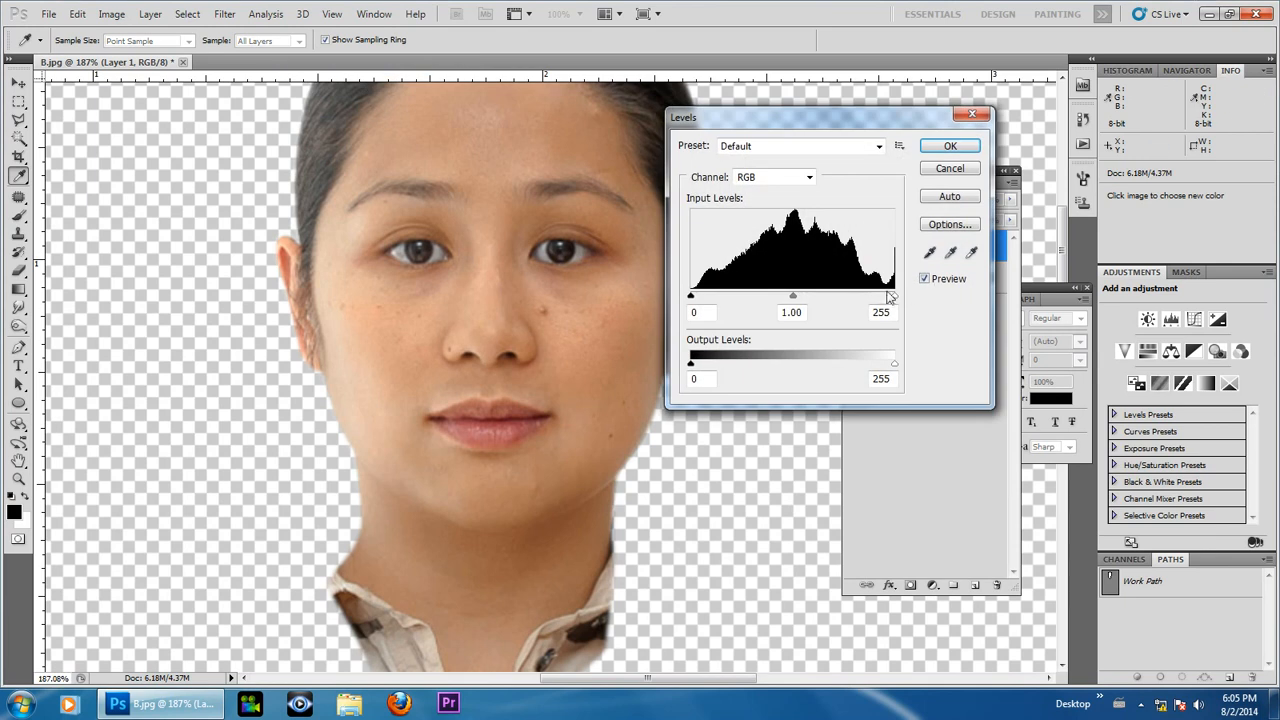
pyautogui.moveTo(887, 300); pyautogui.dragTo(876, 299)
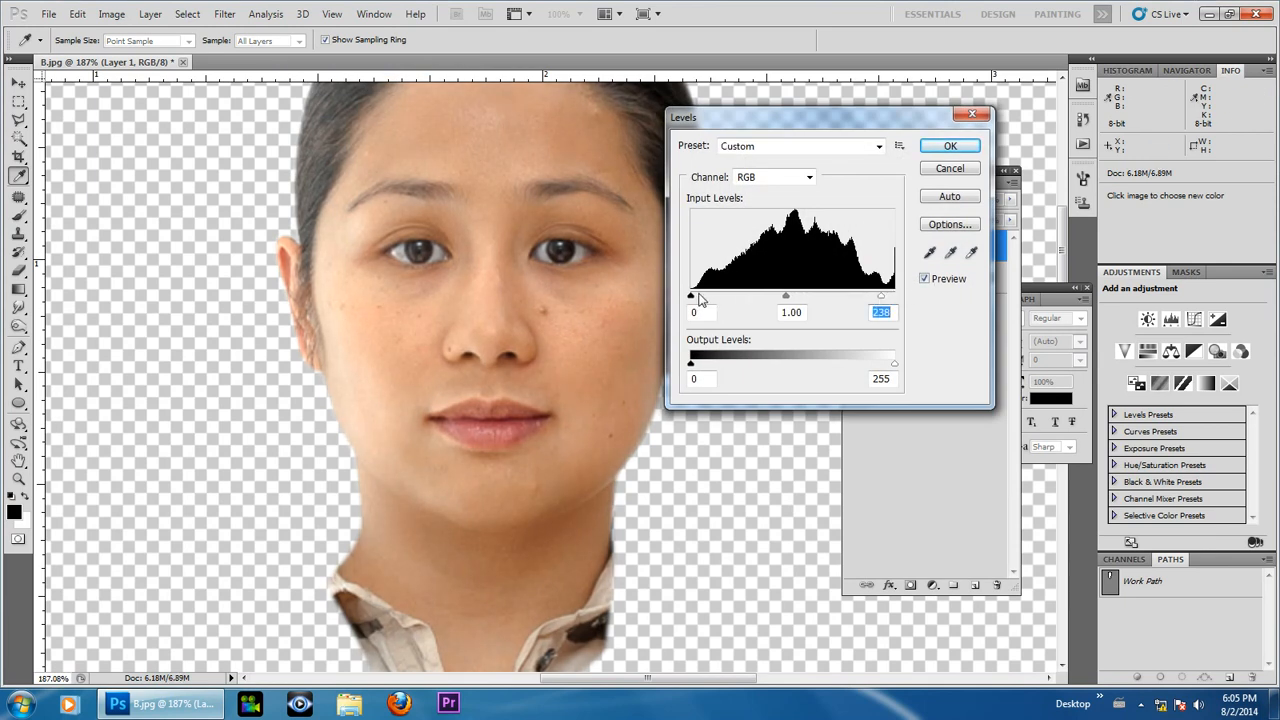
pyautogui.moveTo(697, 298); pyautogui.dragTo(700, 298)
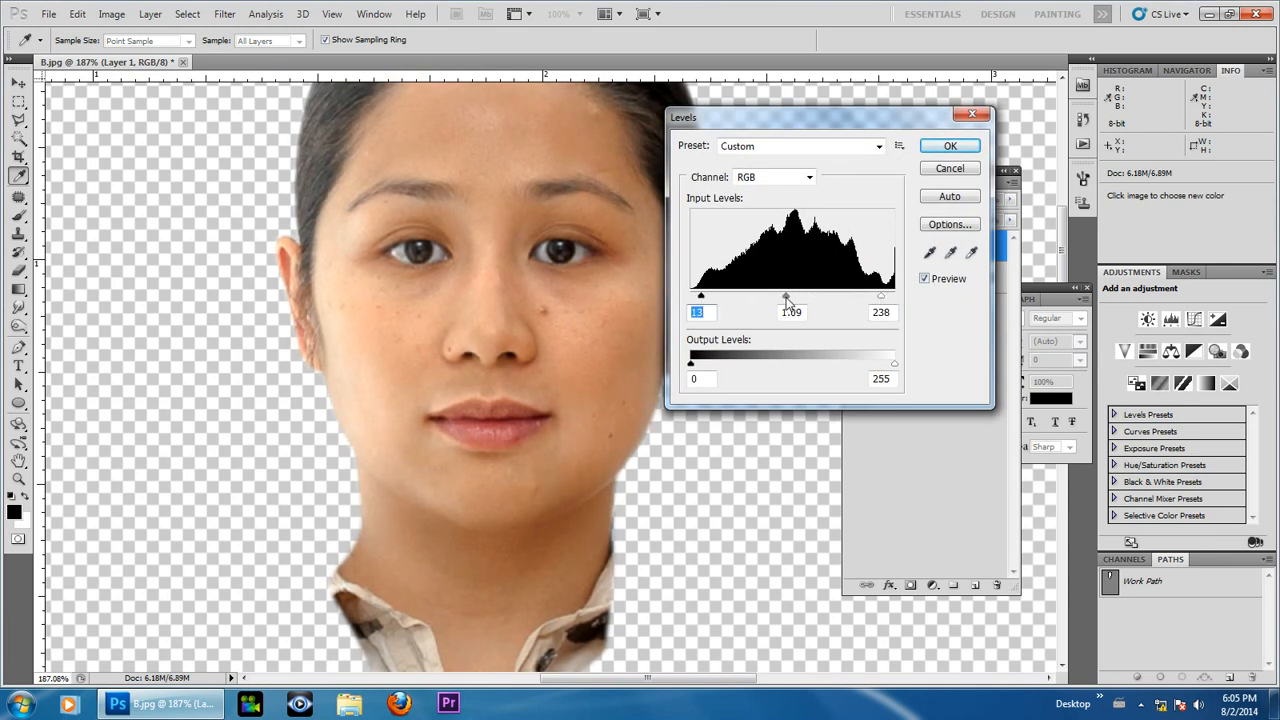
pyautogui.click(950, 146)
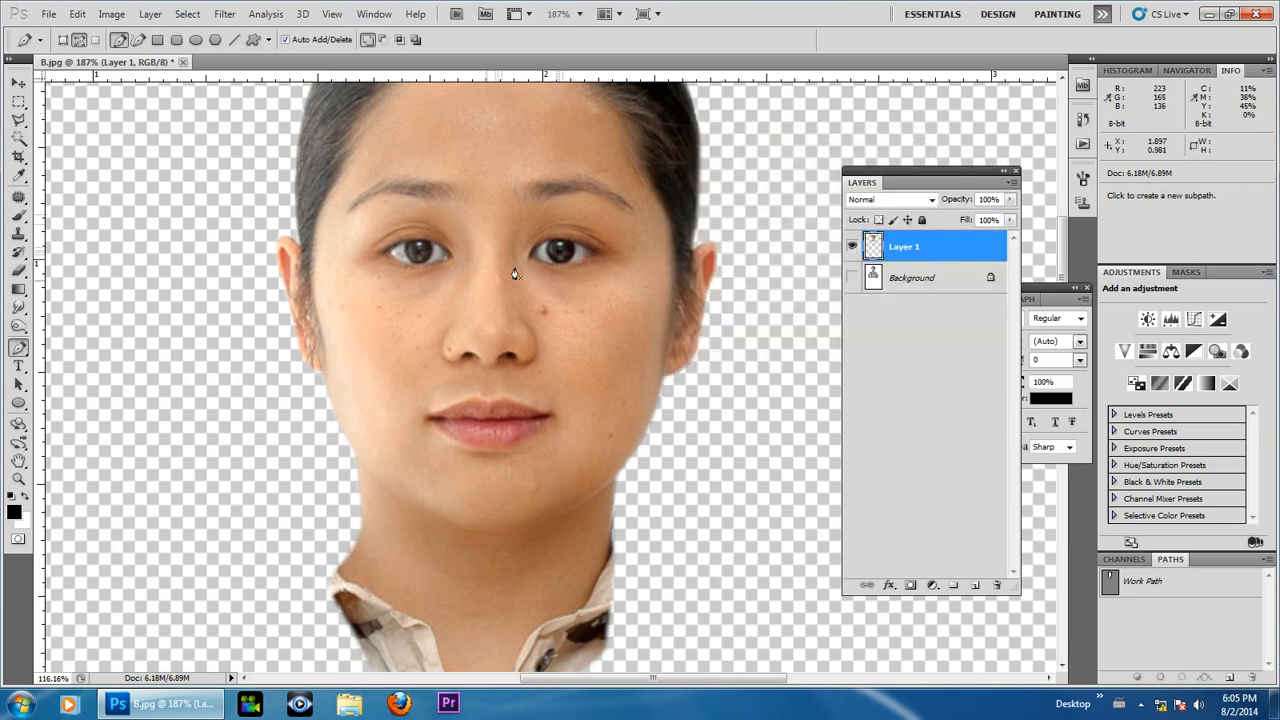
pyautogui.hotkey('ctrl', '0')
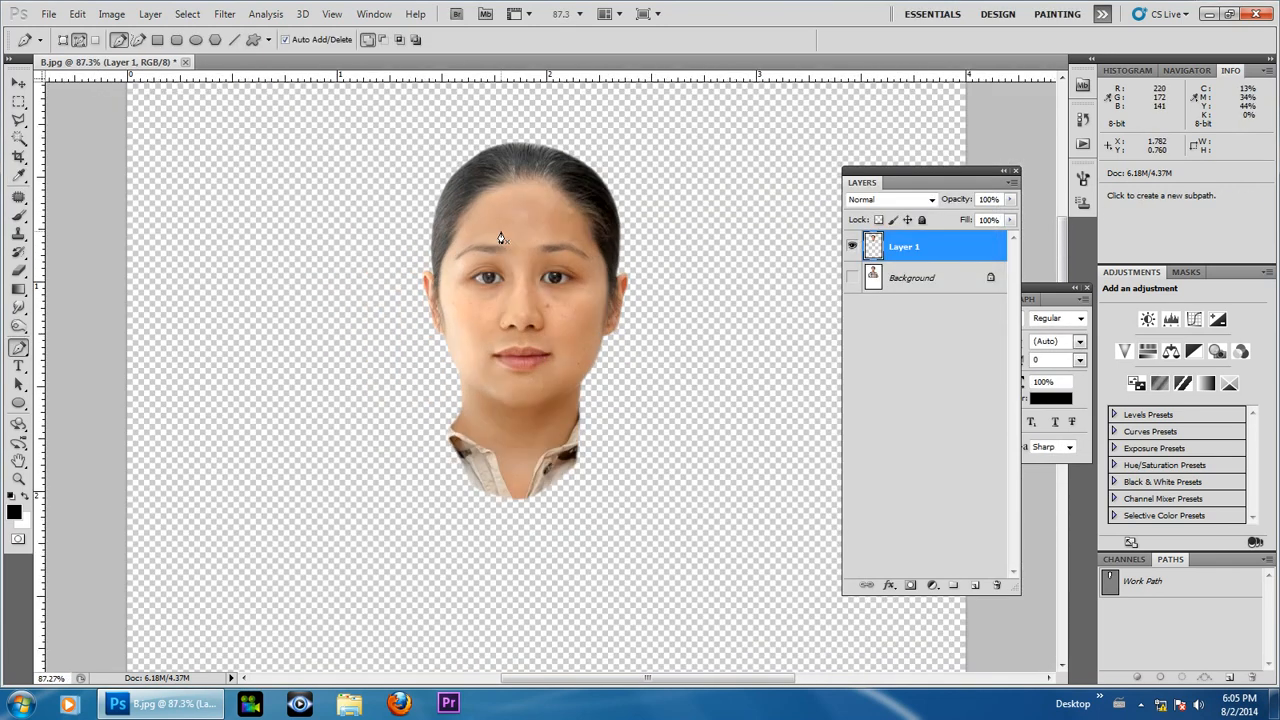
pyautogui.scroll(6, 503, 240)
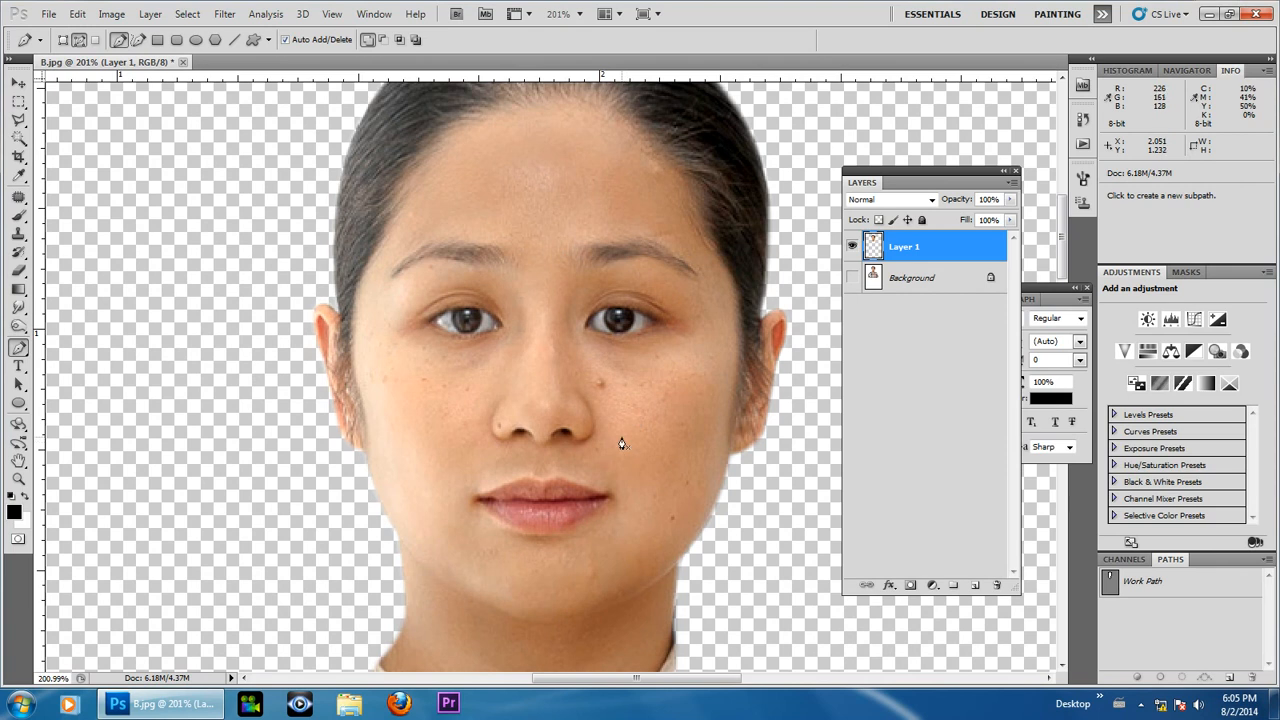
pyautogui.scroll(-7, 621, 443)
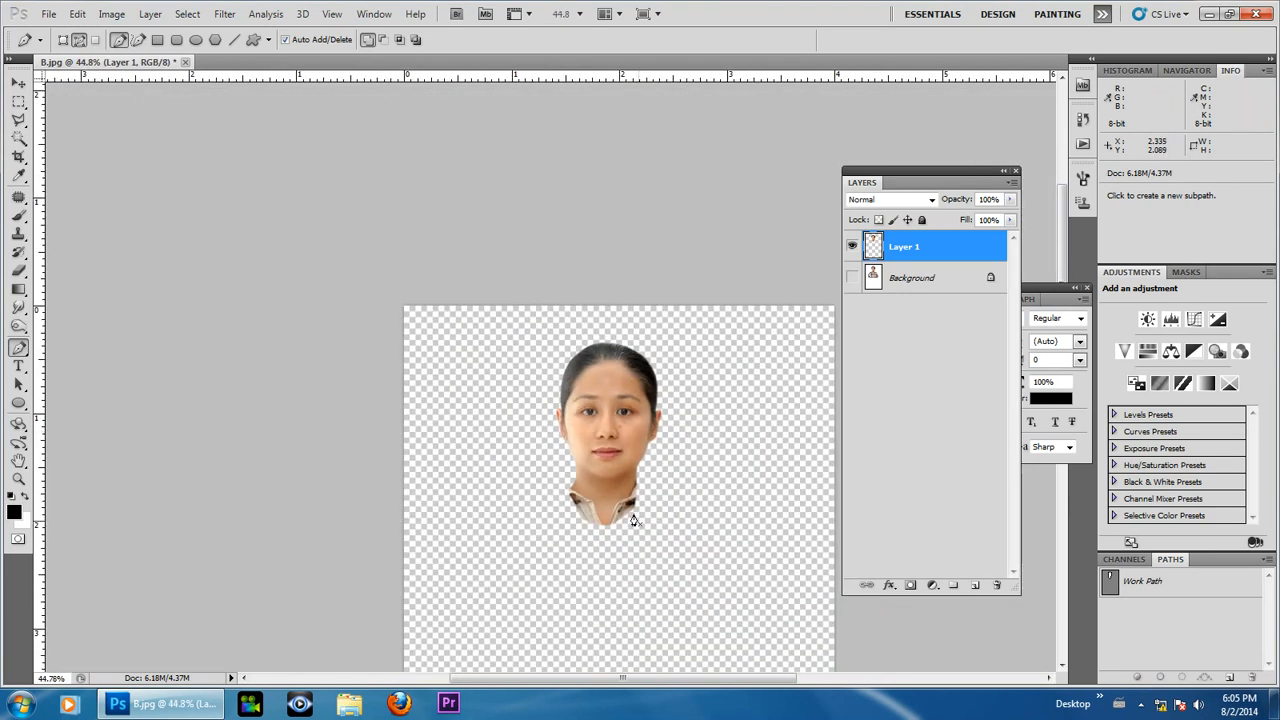
pyautogui.press('space')
pyautogui.moveTo(651, 554); pyautogui.dragTo(528, 356)
pyautogui.scroll(-3, 506, 343)
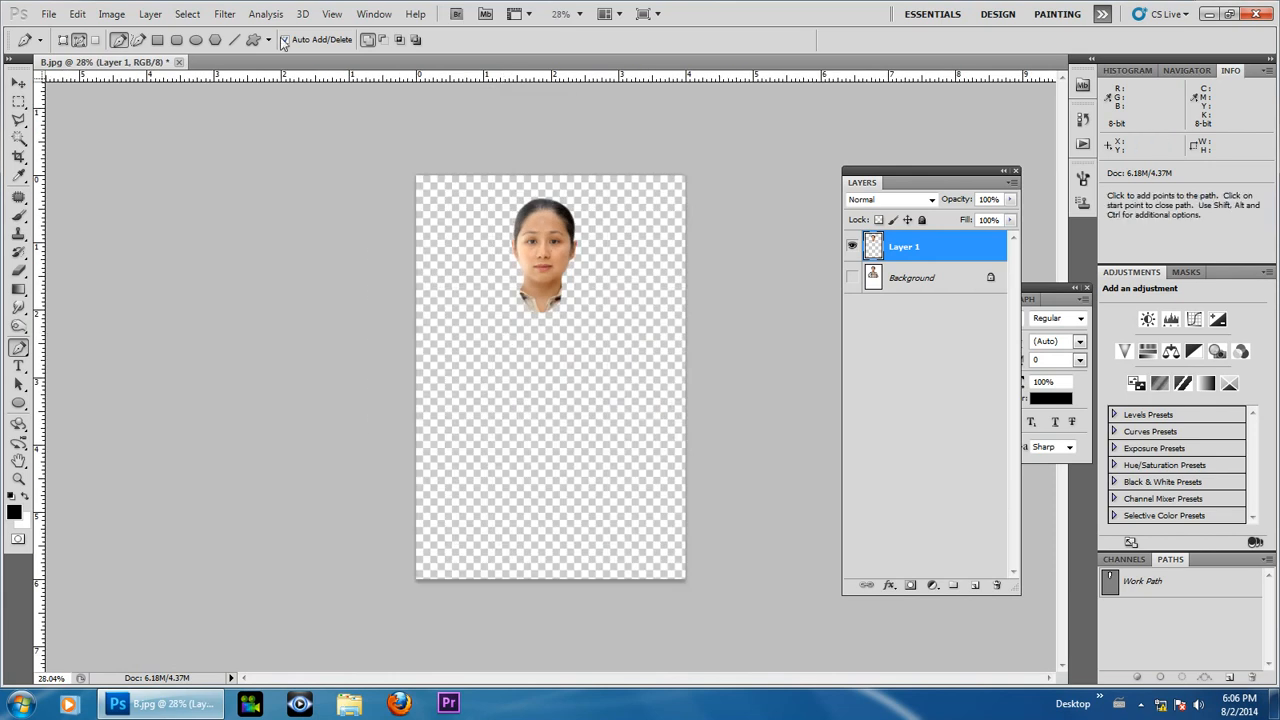
# - Start opening another image and browse to the Girl folder inside Lesson 08 on the DVD drive
pyautogui.click(49, 14)
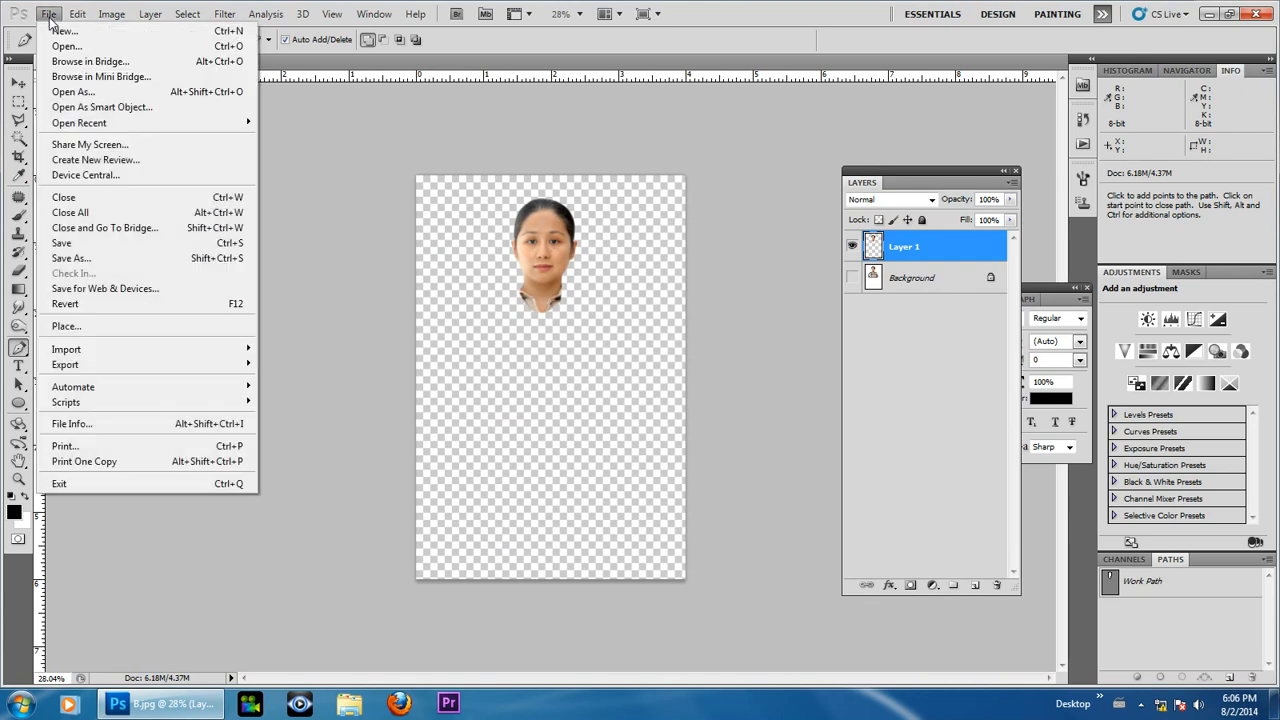
pyautogui.click(66, 48)
pyautogui.click(444, 318)
pyautogui.scroll(-1, 565, 370)
pyautogui.doubleClick(565, 345)
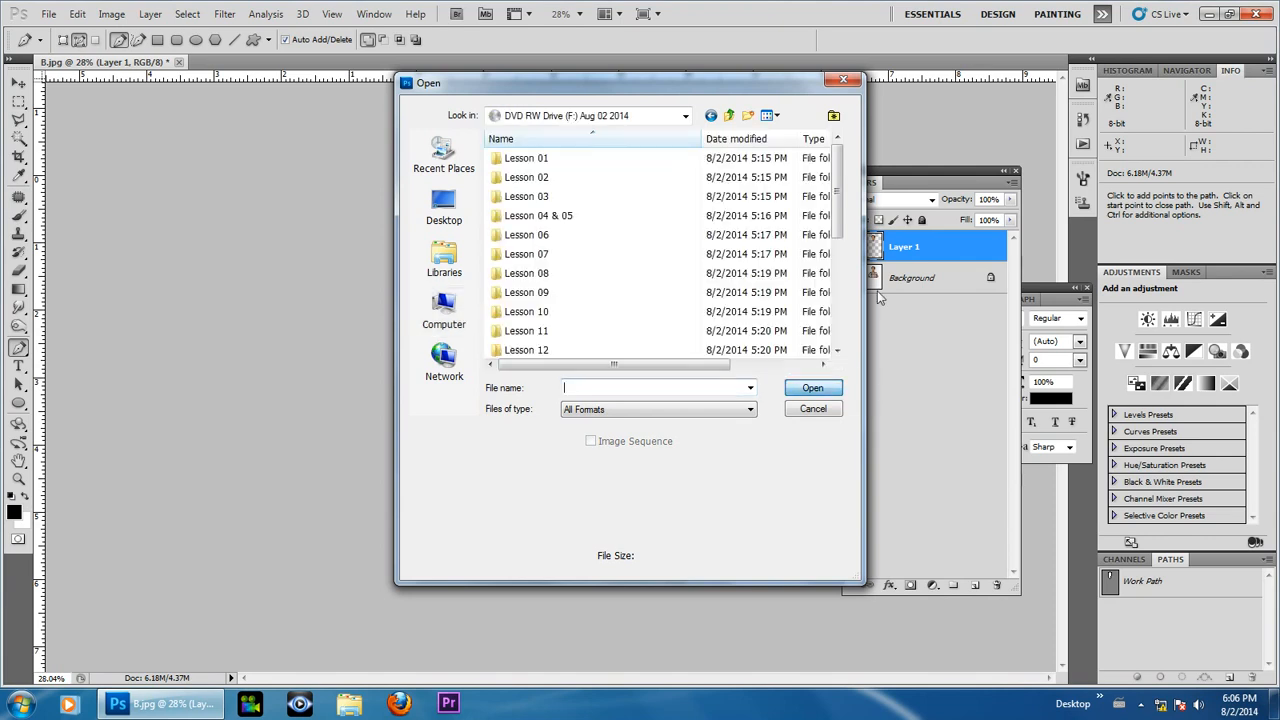
pyautogui.click(527, 273)
pyautogui.click(812, 388)
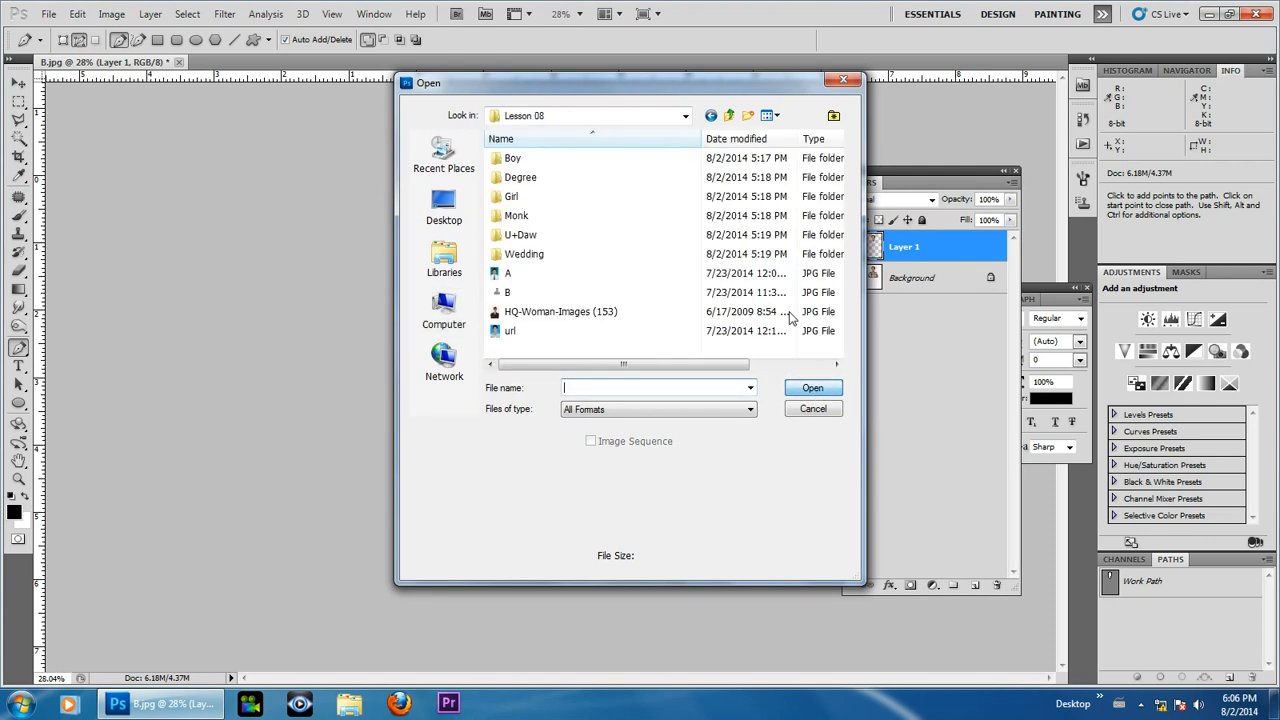
pyautogui.click(518, 200)
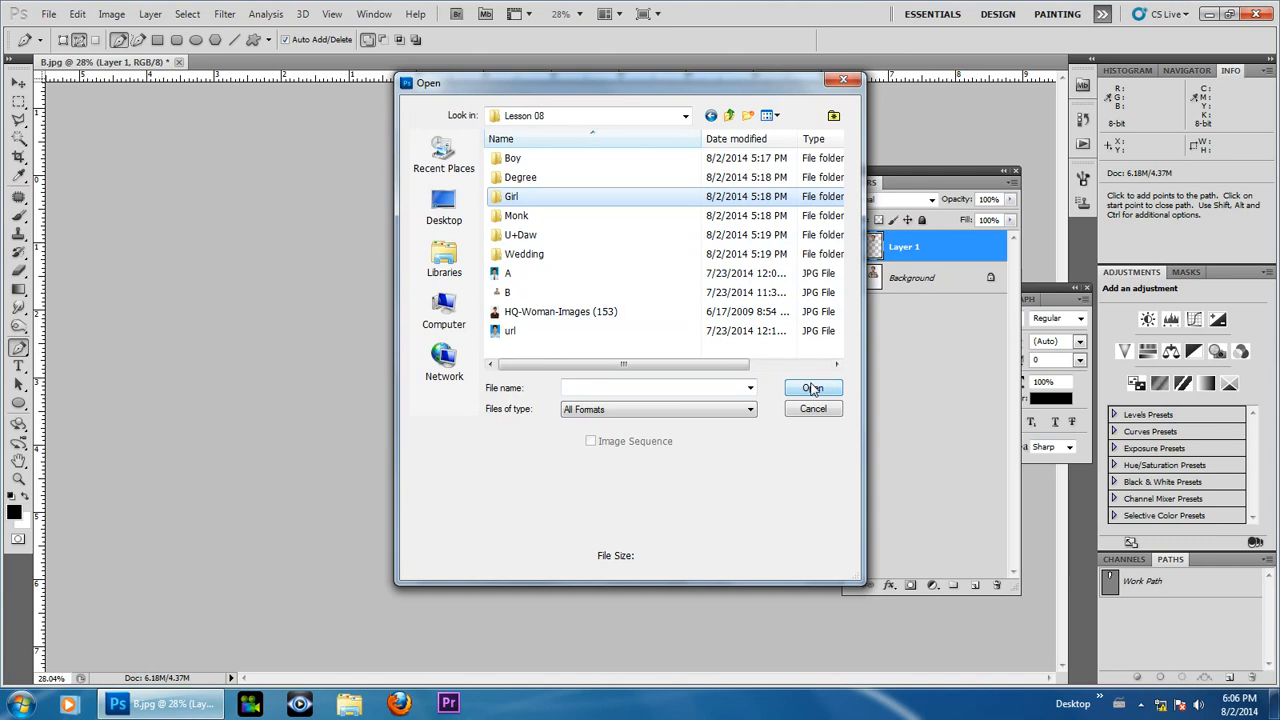
pyautogui.click(812, 388)
# - Show the Girl folder's files as thumbnails and open the white shirt and black skirt image 10 4x6 1
pyautogui.click(771, 115)
pyautogui.click(809, 153)
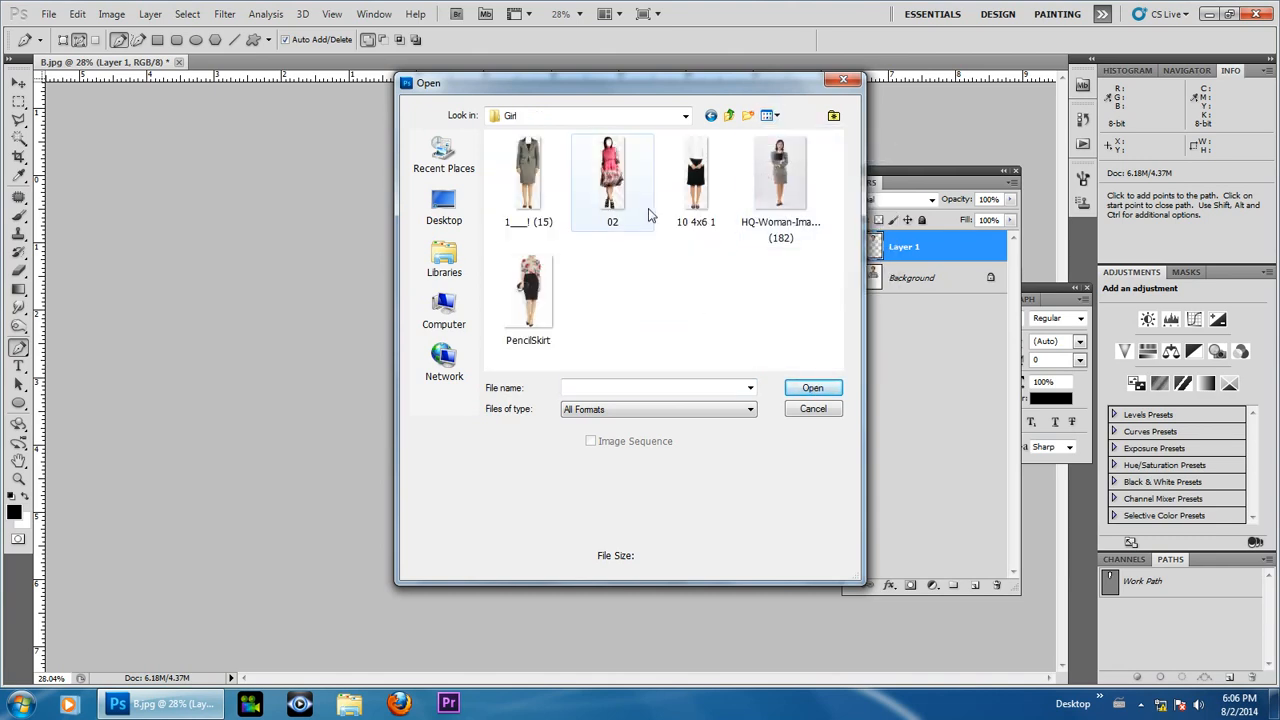
pyautogui.click(695, 180)
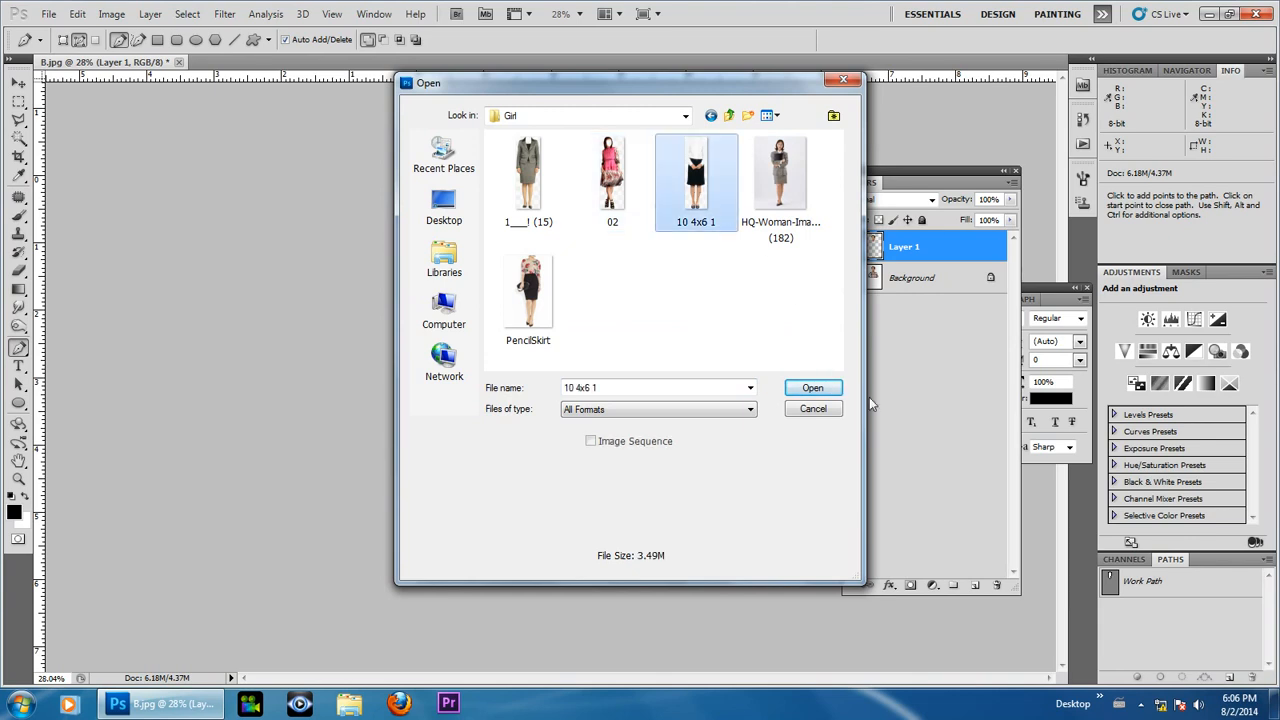
pyautogui.click(829, 394)
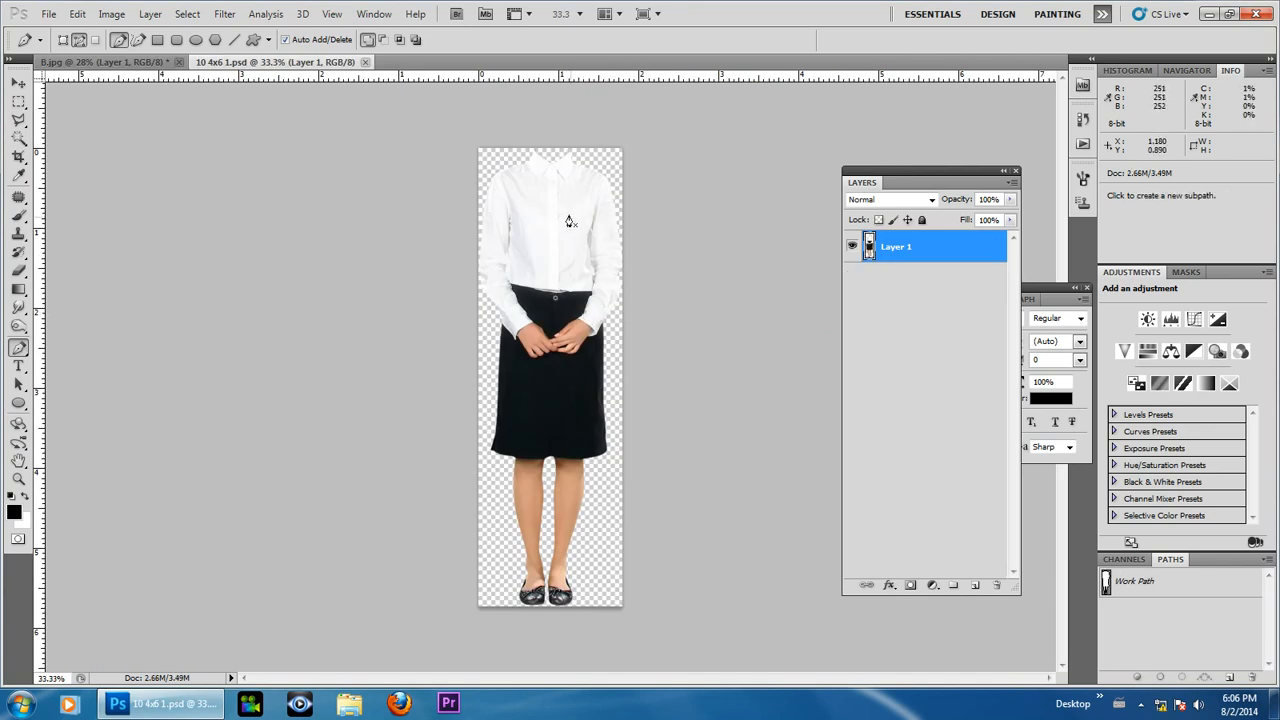
# - Float the 10 4x6 1.psd document, copy its body layer into B.jpg with the Move tool, and close the source document
pyautogui.hotkey('ctrl', 'Tab')
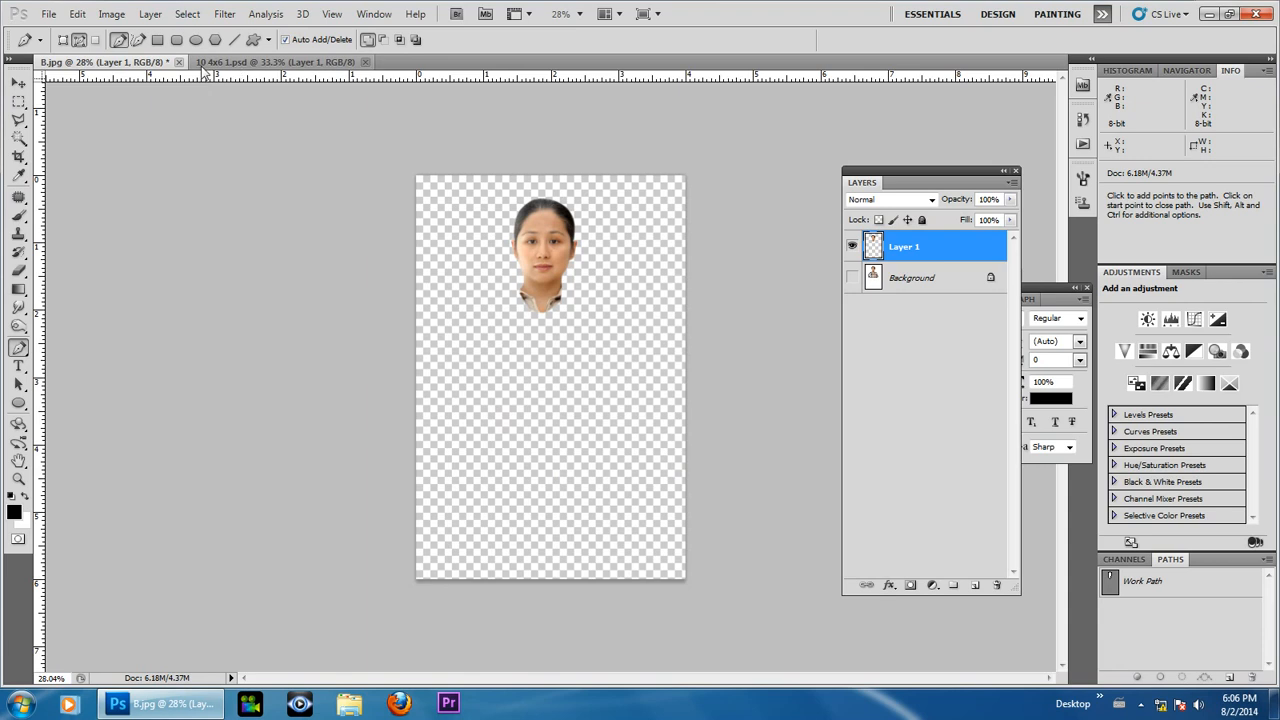
pyautogui.click(18, 82)
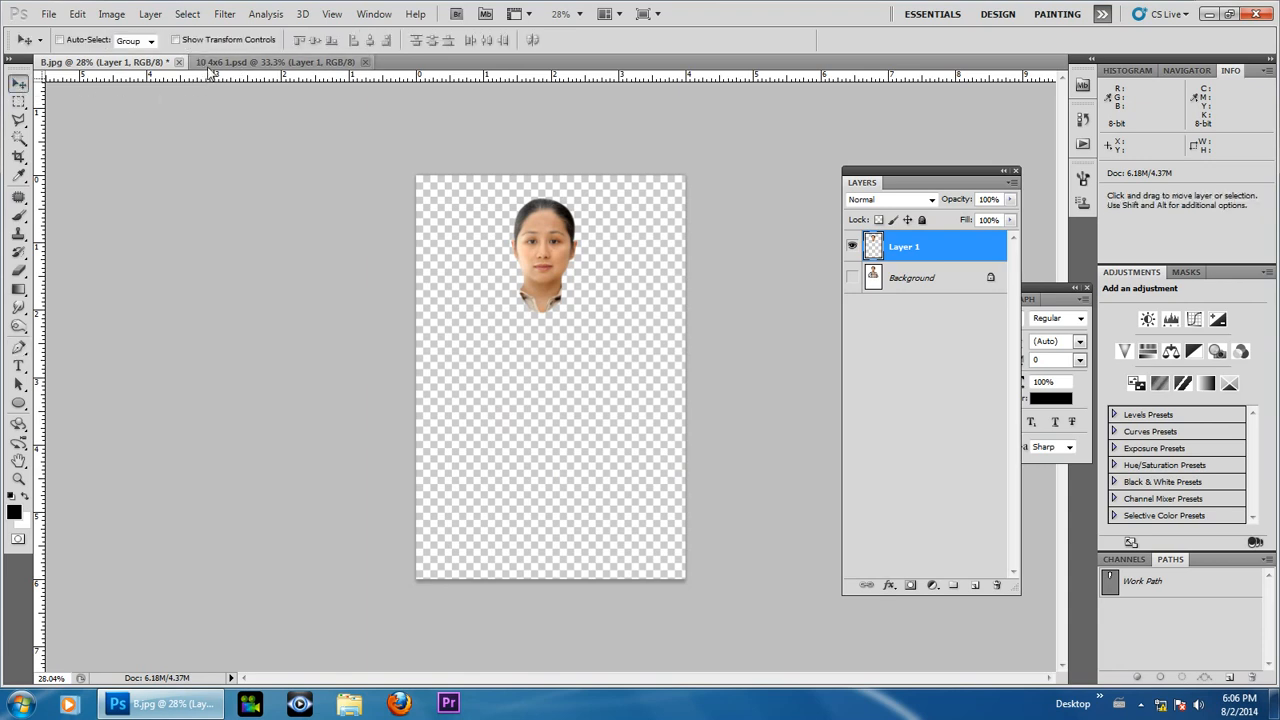
pyautogui.click(213, 63)
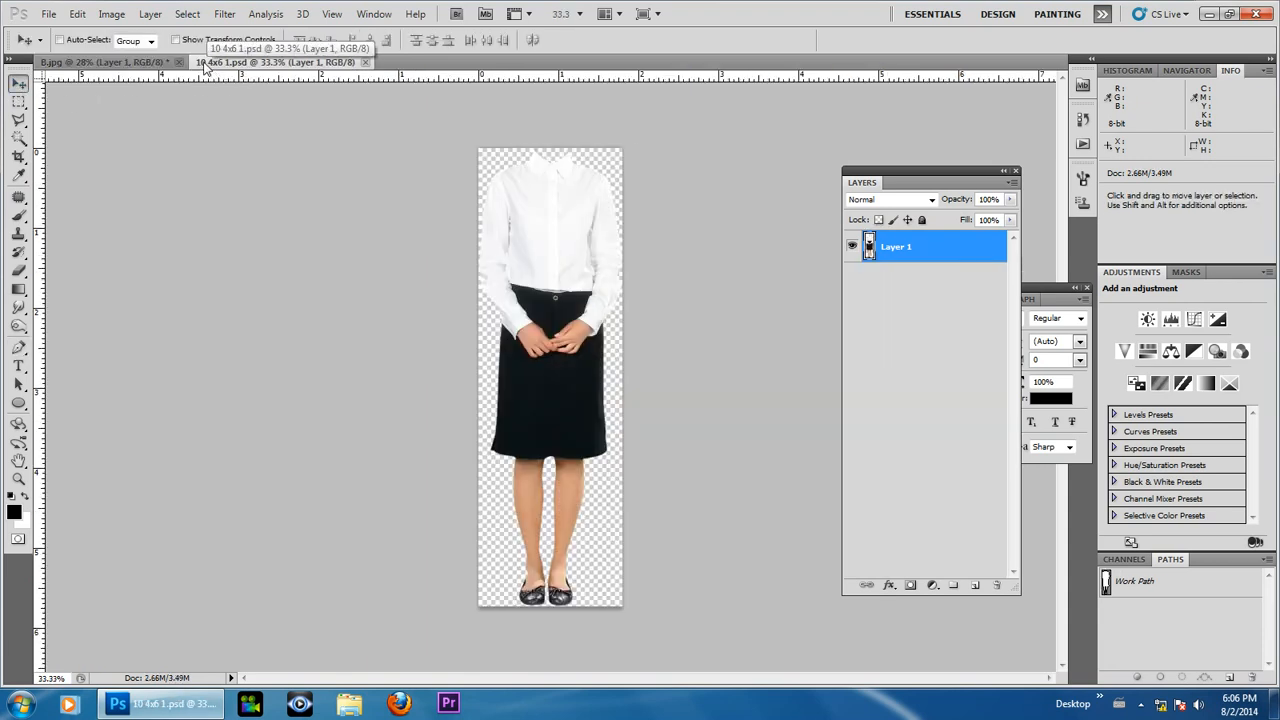
pyautogui.moveTo(205, 63); pyautogui.dragTo(734, 116)
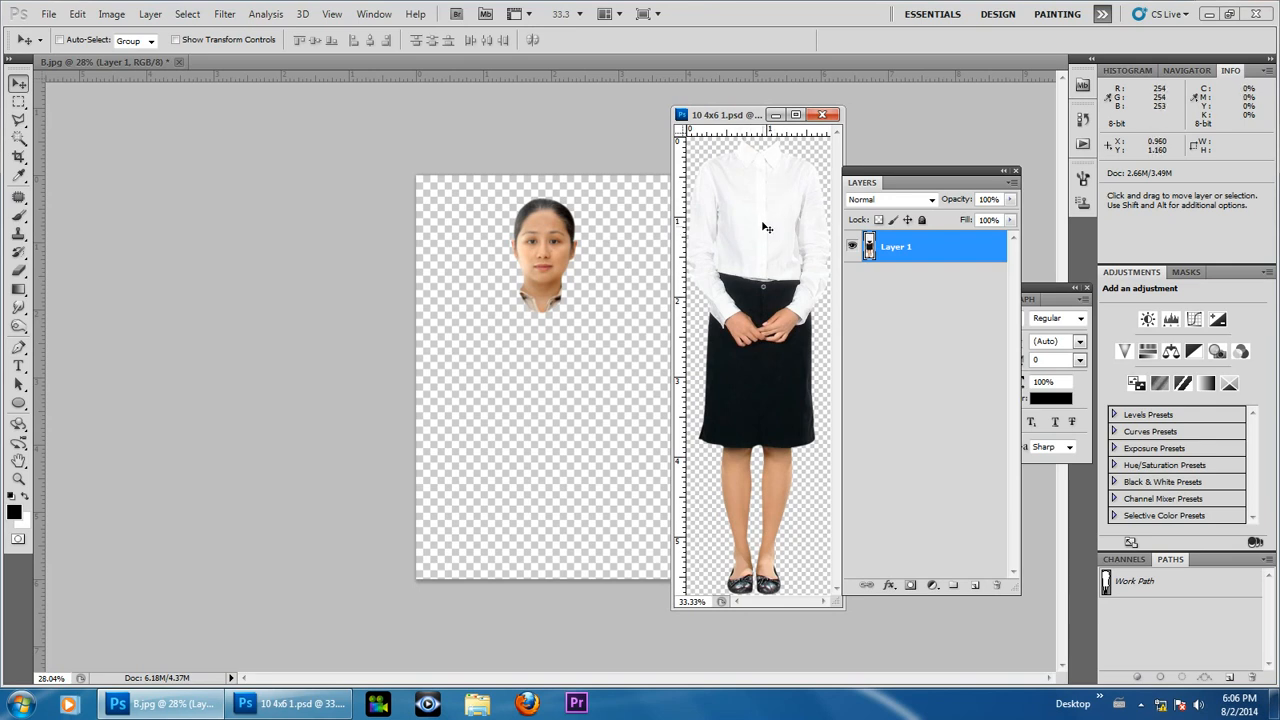
pyautogui.moveTo(779, 211); pyautogui.dragTo(539, 340)
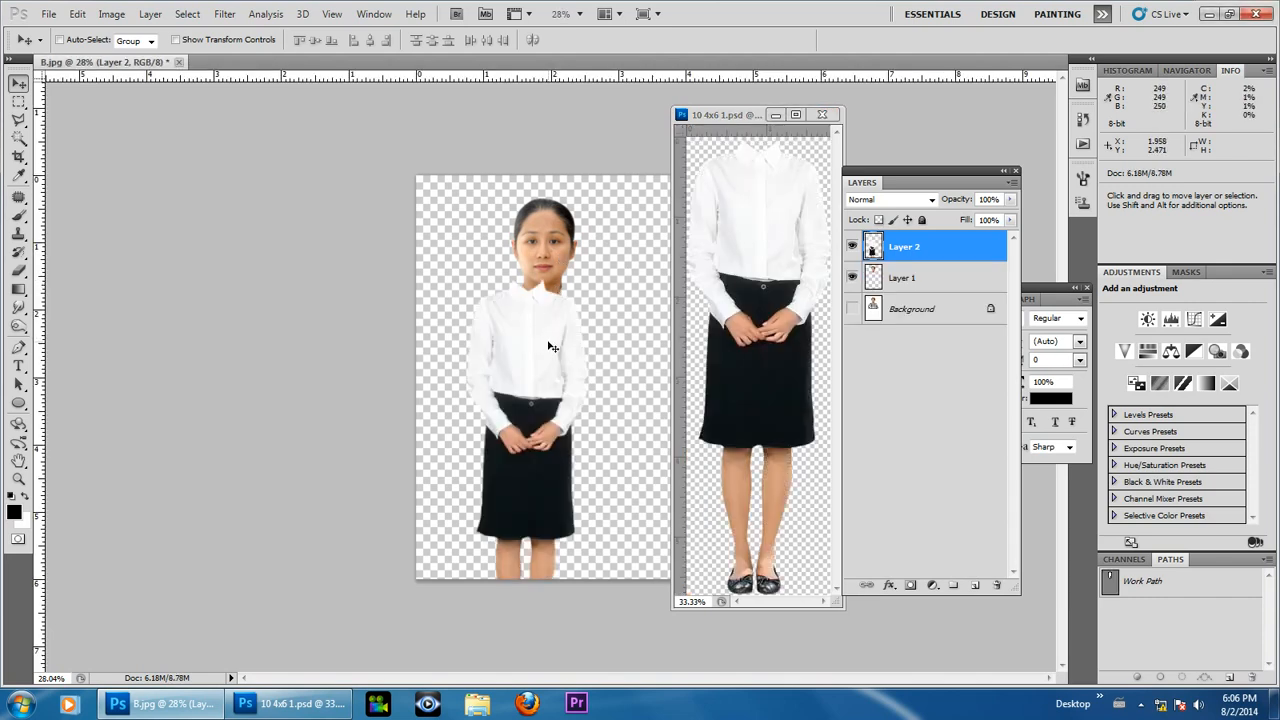
pyautogui.click(821, 114)
# - Place the body layer within the page and use Free Transform to scale it proportionally to 73.17%, with the collar just under the chin
pyautogui.moveTo(549, 374); pyautogui.dragTo(565, 287)
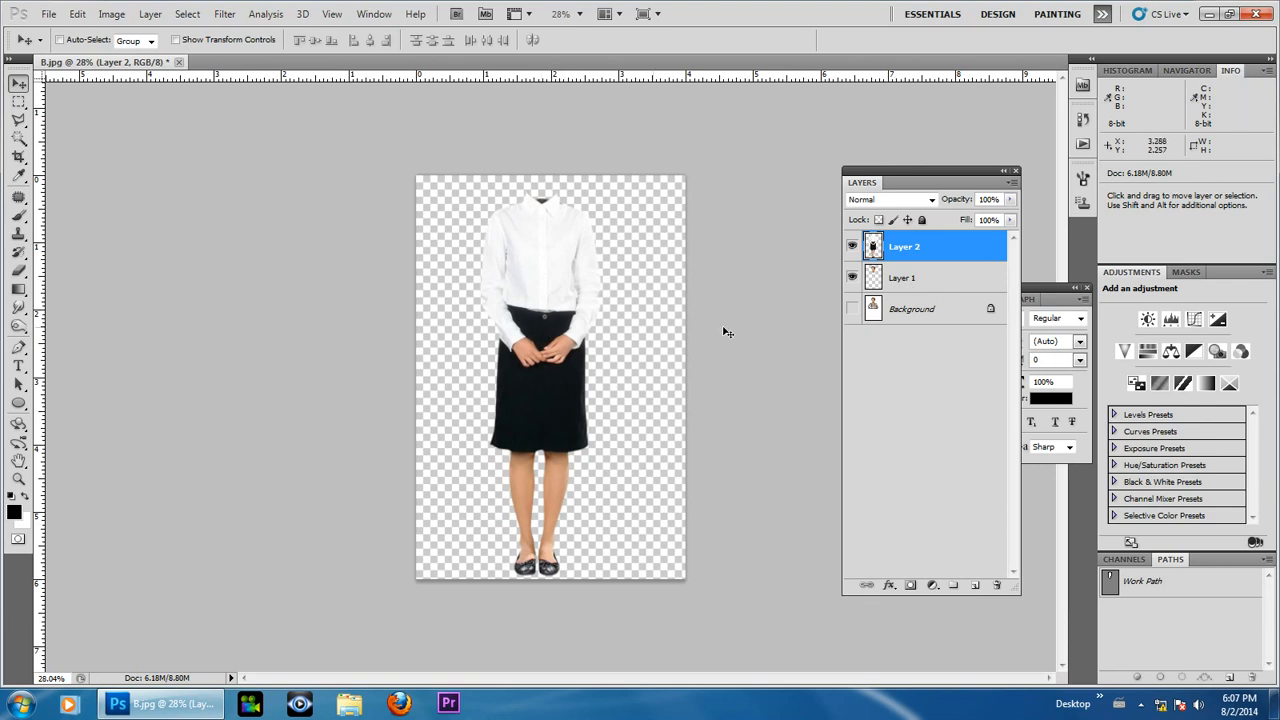
pyautogui.moveTo(539, 407); pyautogui.dragTo(545, 403)
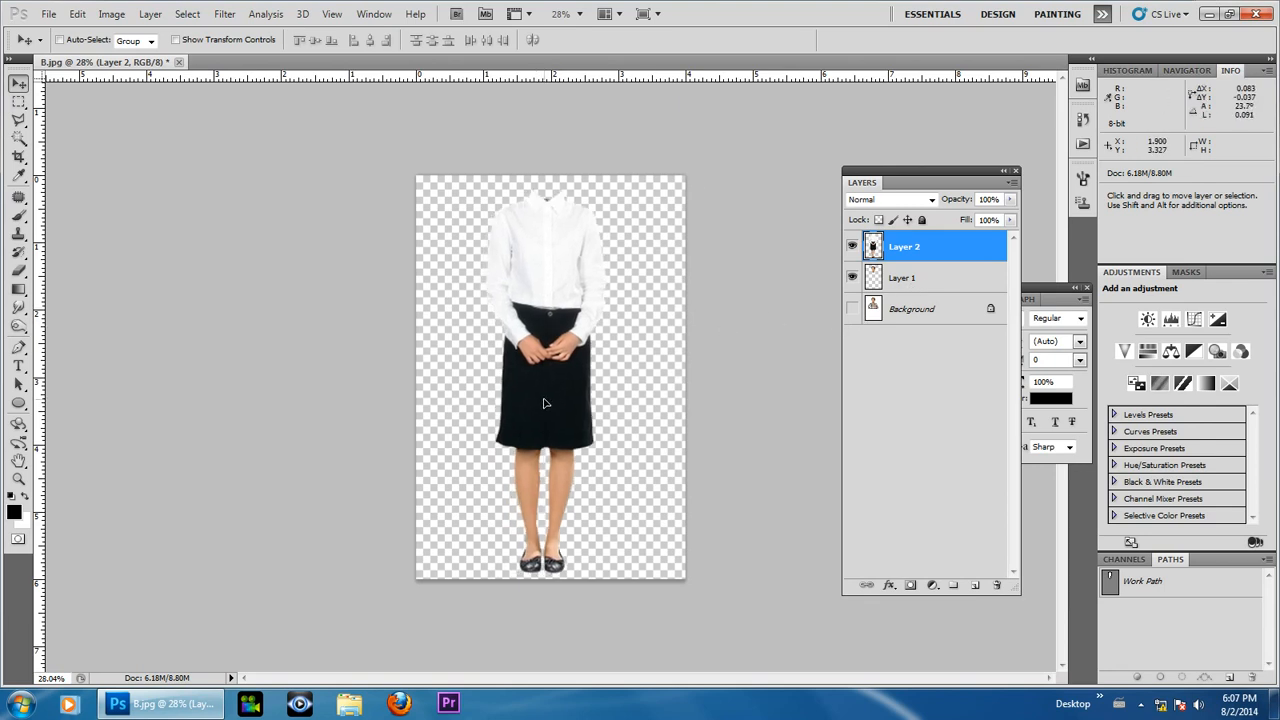
pyautogui.click(77, 14)
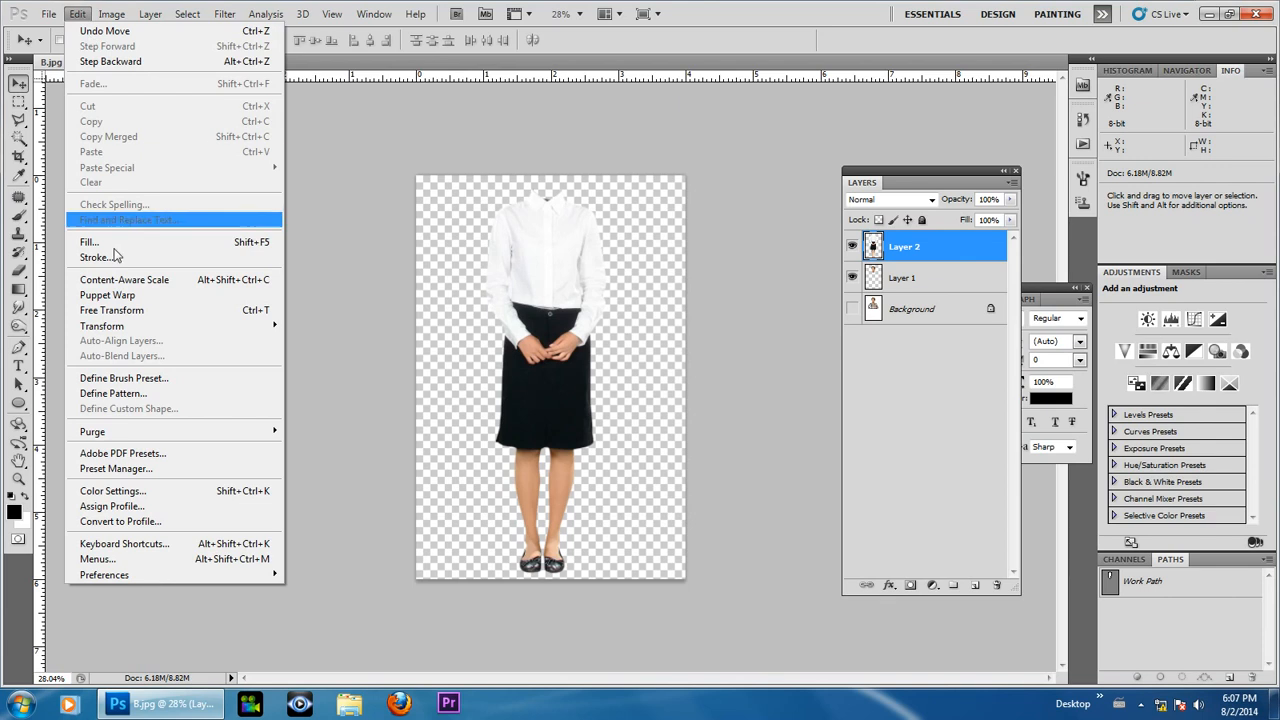
pyautogui.click(203, 310)
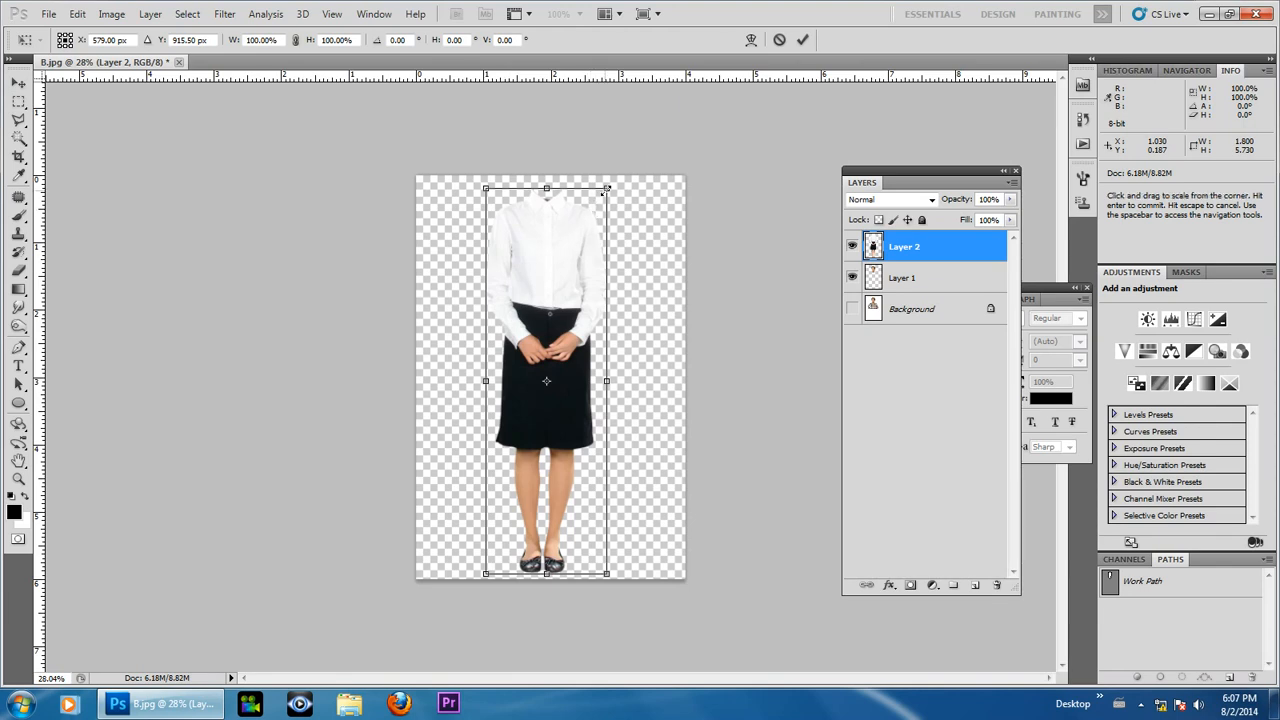
pyautogui.moveTo(607, 188); pyautogui.dragTo(596, 223)
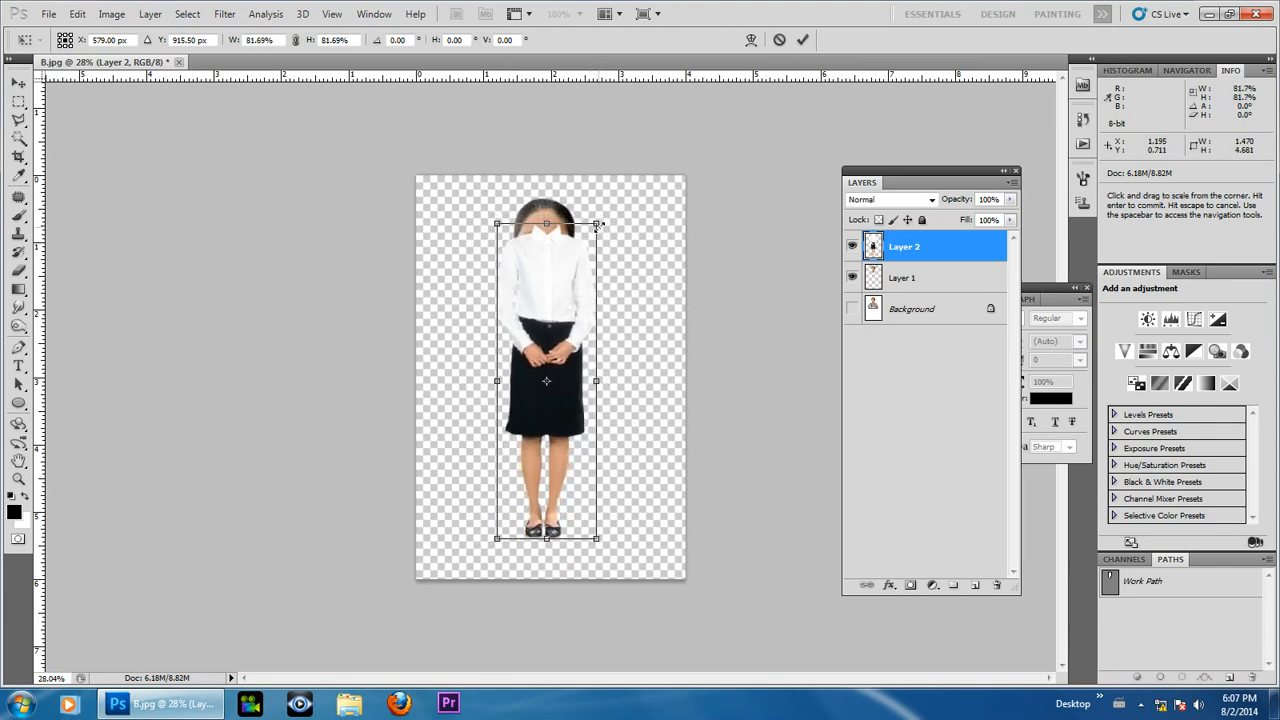
pyautogui.moveTo(557, 306); pyautogui.dragTo(554, 336)
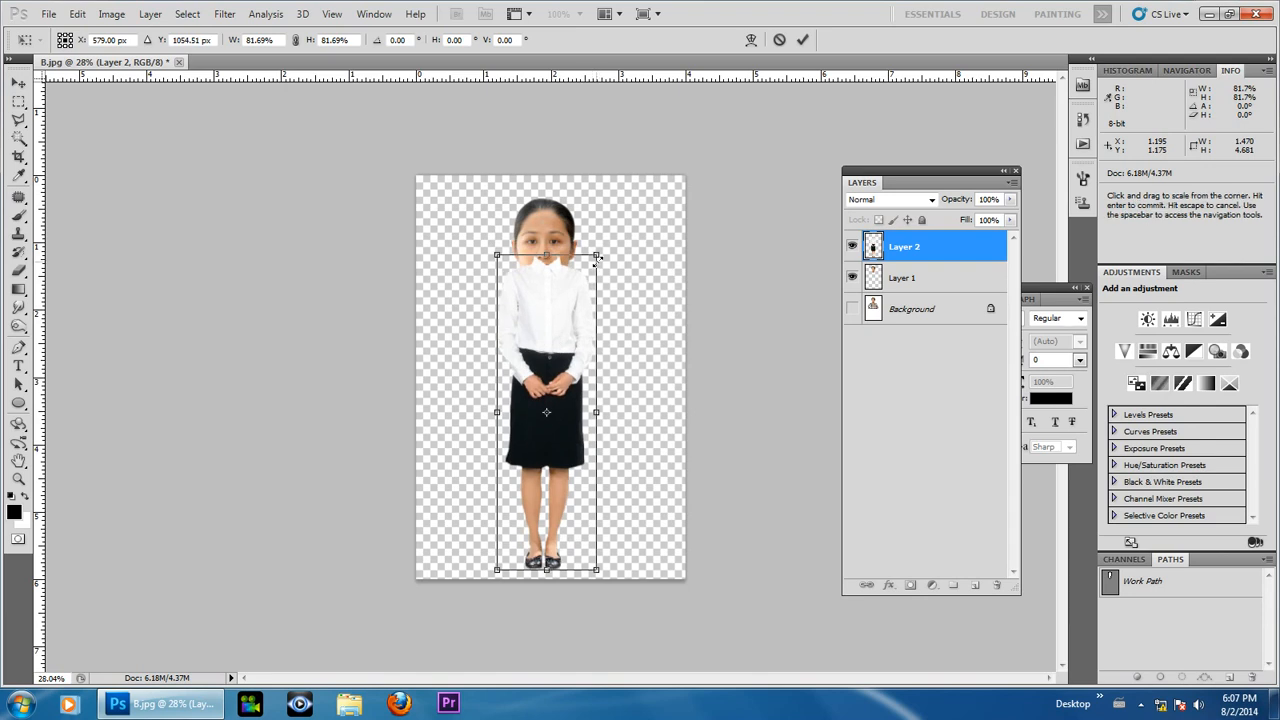
pyautogui.moveTo(596, 257); pyautogui.dragTo(592, 268)
pyautogui.moveTo(566, 318); pyautogui.dragTo(564, 327)
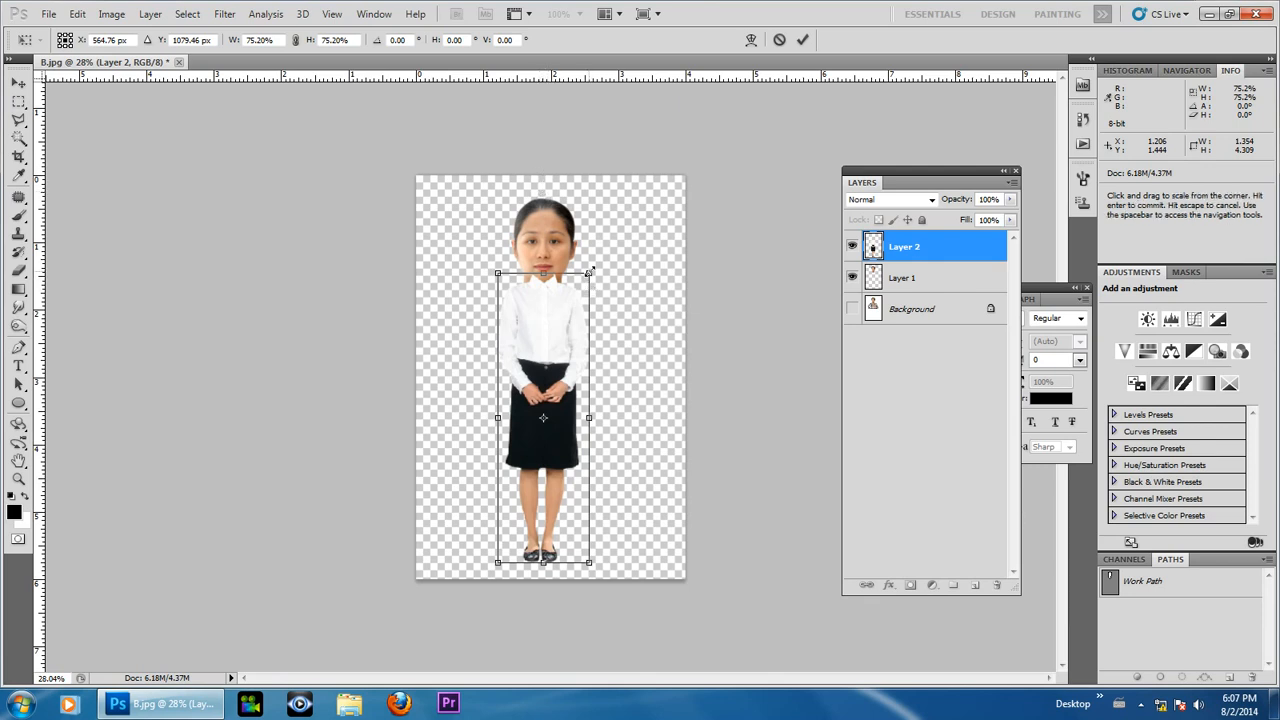
pyautogui.moveTo(590, 270); pyautogui.dragTo(587, 276)
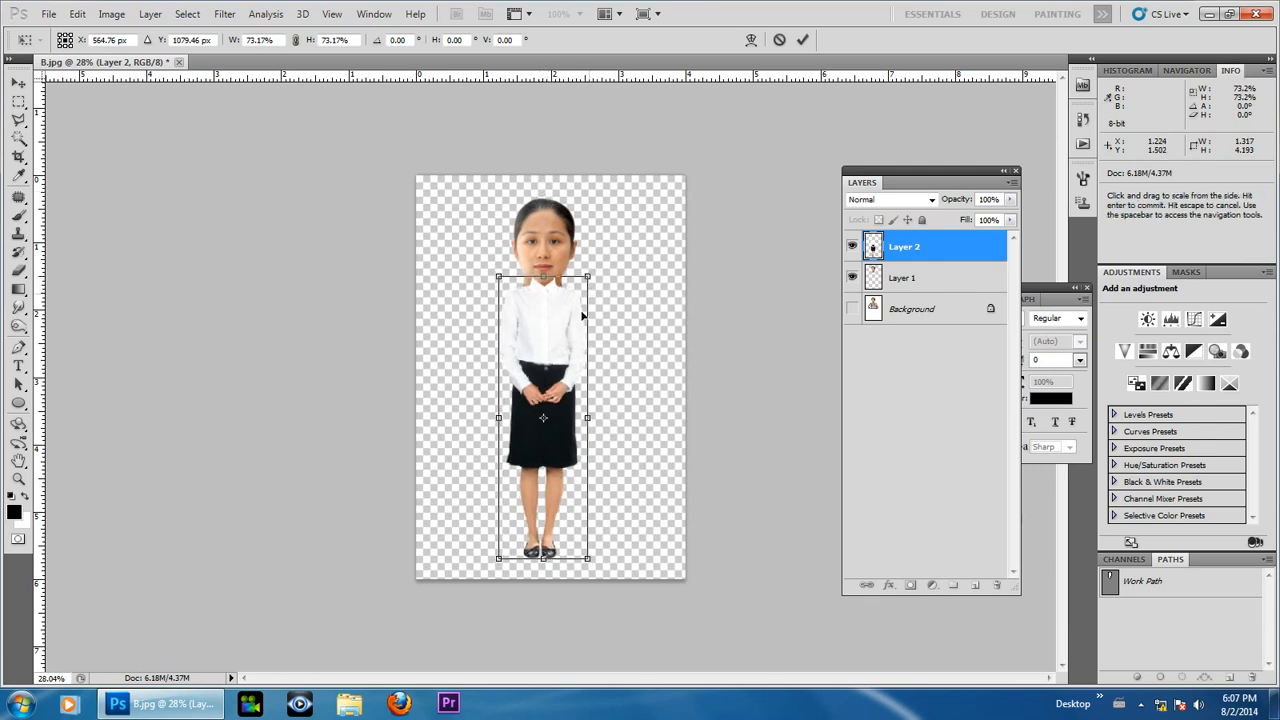
pyautogui.click(803, 42)
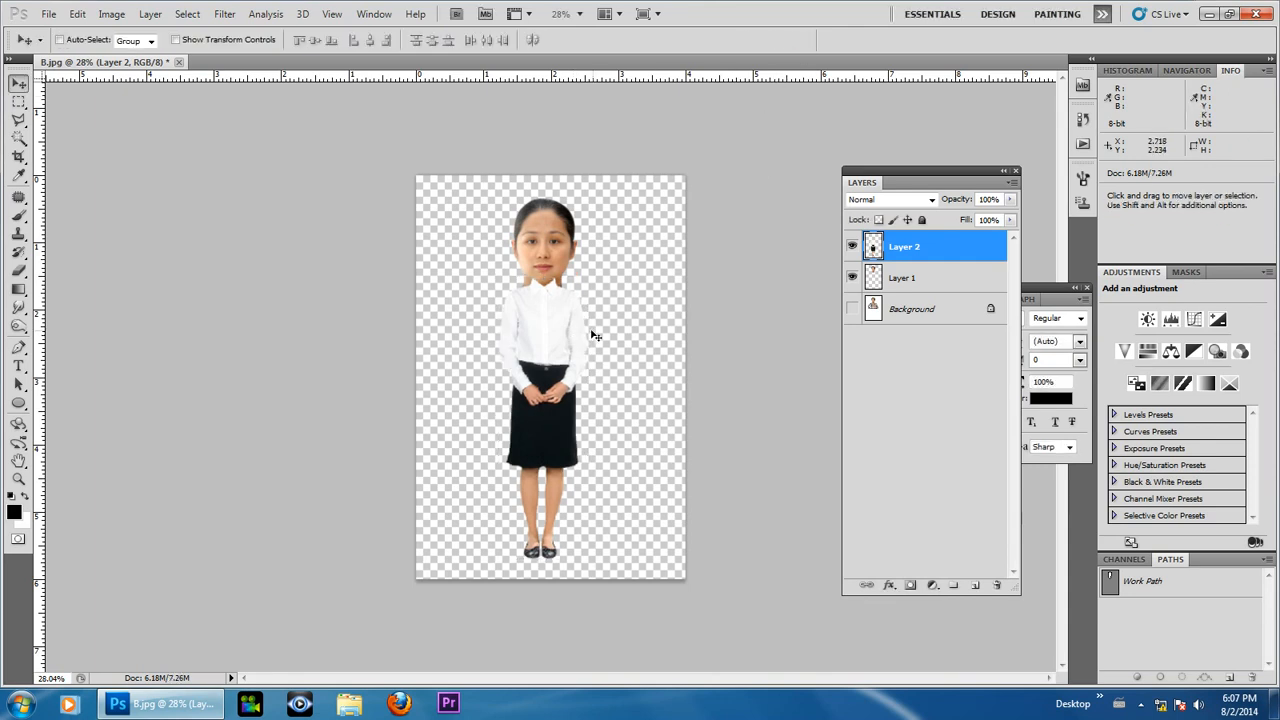
# - Apply Levels to the body layer with RGB input levels of 14, 0.96 and 247
pyautogui.scroll(8, 588, 318)
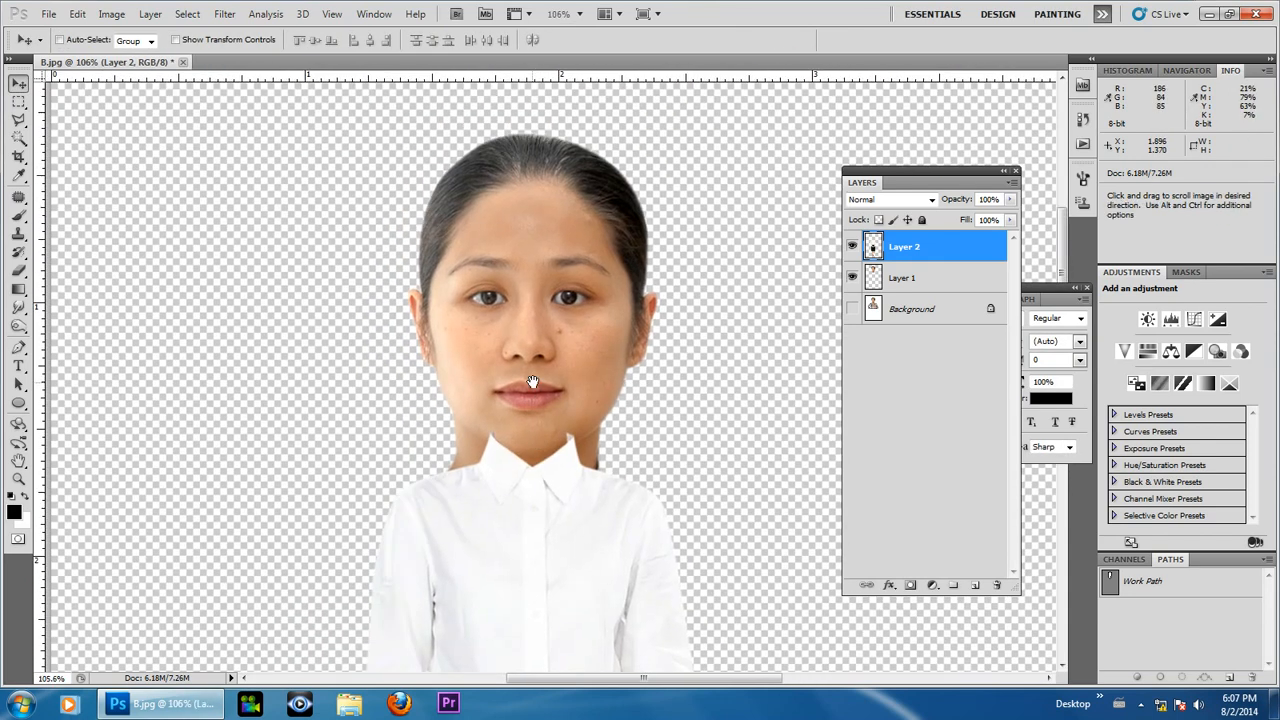
pyautogui.scroll(-3, 552, 430)
pyautogui.moveTo(543, 533); pyautogui.dragTo(533, 366)
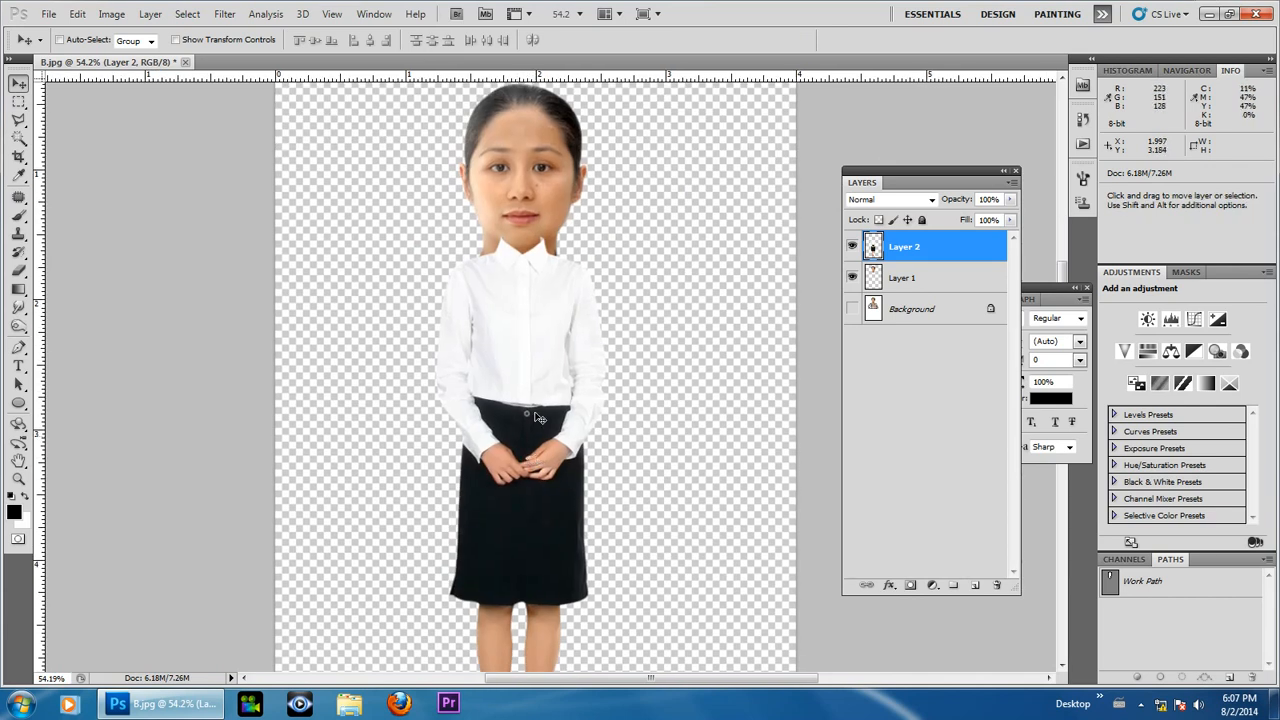
pyautogui.click(112, 14)
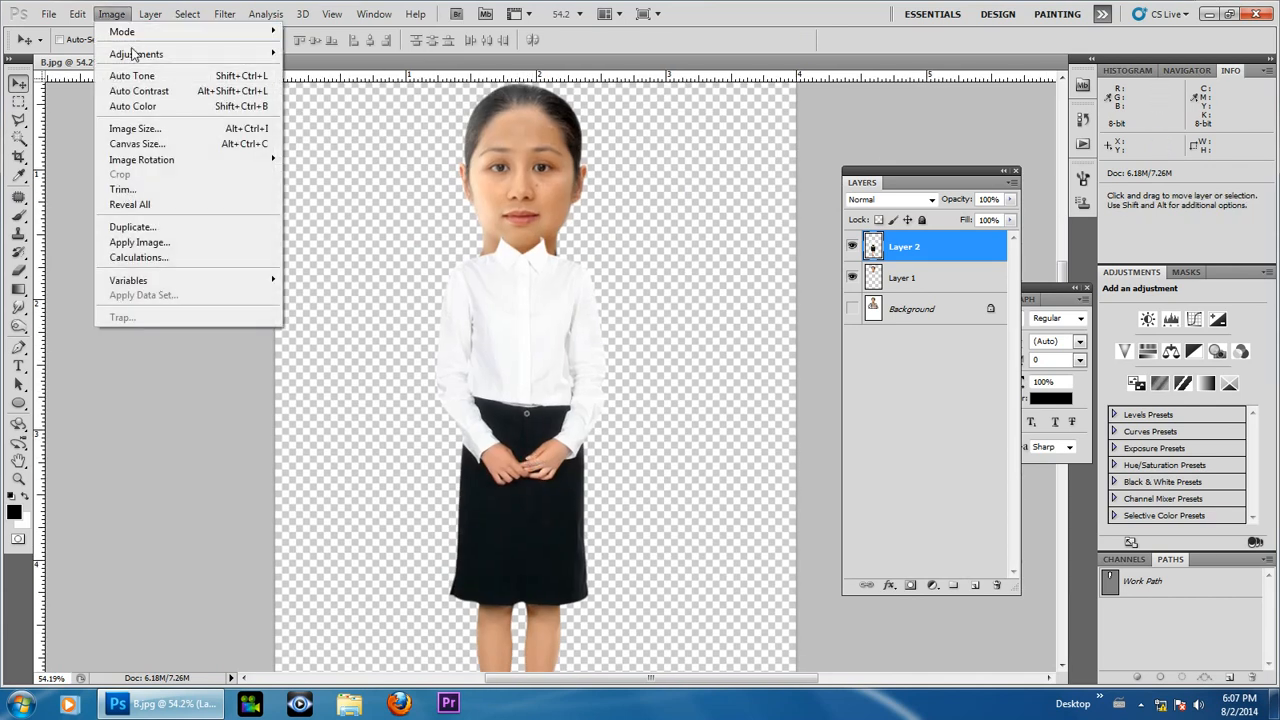
pyautogui.moveTo(182, 54)
pyautogui.click(353, 74)
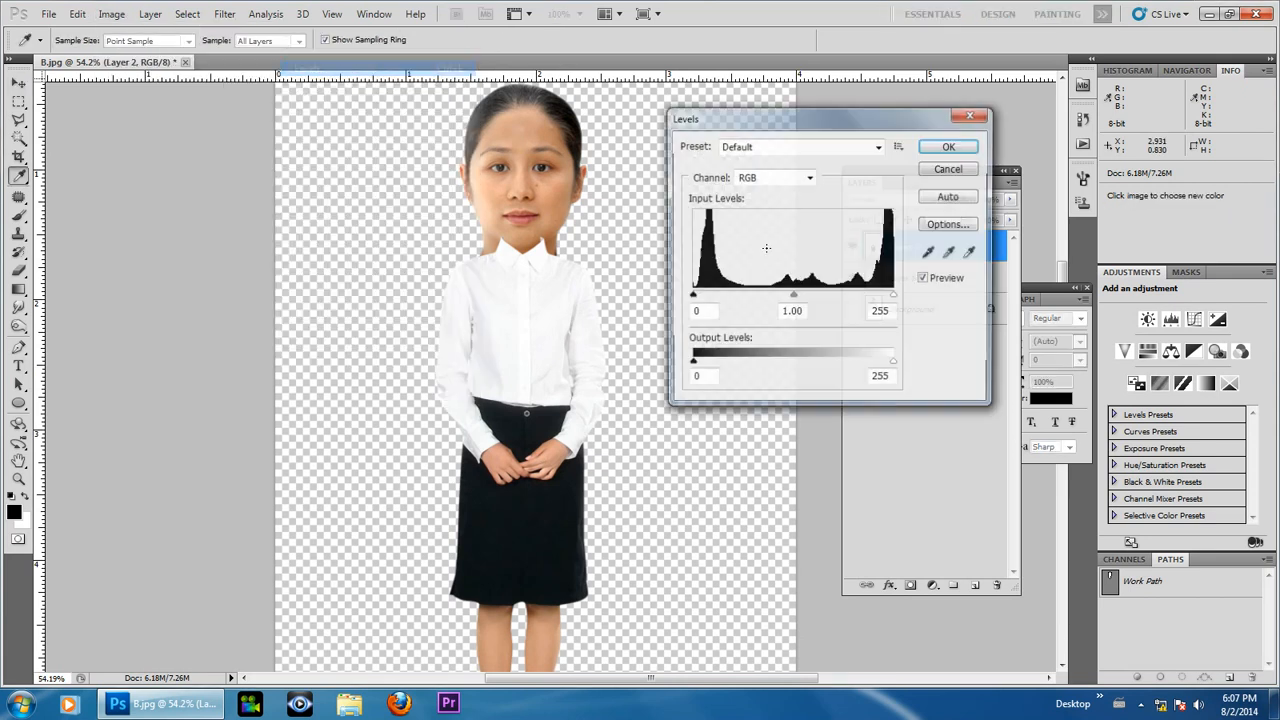
pyautogui.moveTo(692, 298); pyautogui.dragTo(701, 299)
pyautogui.moveTo(894, 297); pyautogui.dragTo(888, 297)
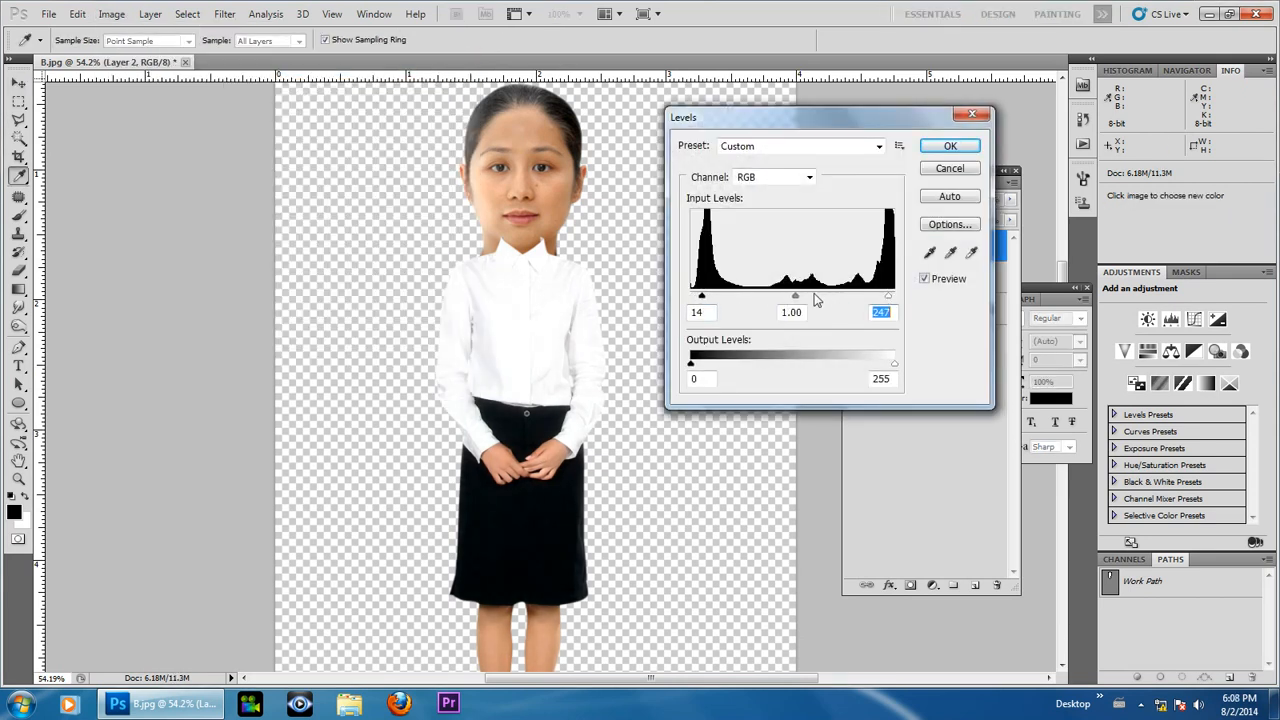
pyautogui.moveTo(798, 298); pyautogui.dragTo(800, 298)
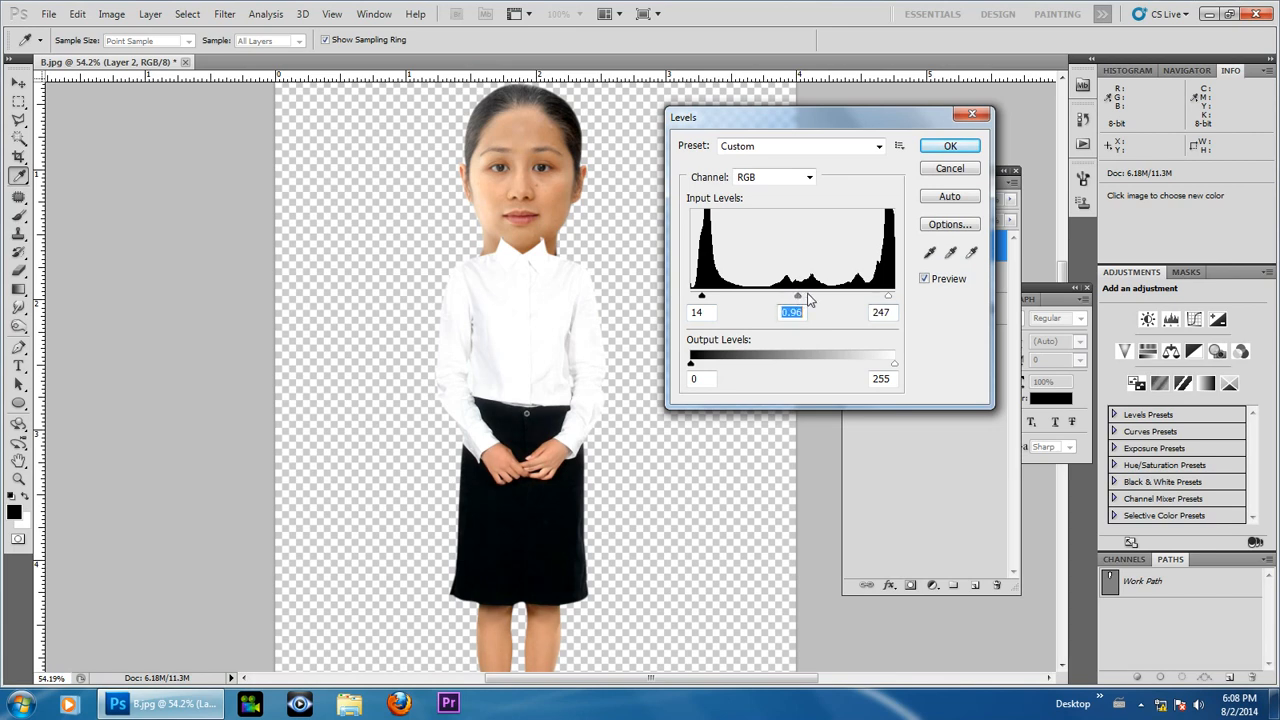
pyautogui.click(950, 147)
# - Free Transform the head layer, scaling it proportionally to about 51.14% and seating the neck inside the shirt collar
pyautogui.scroll(-3, 547, 360)
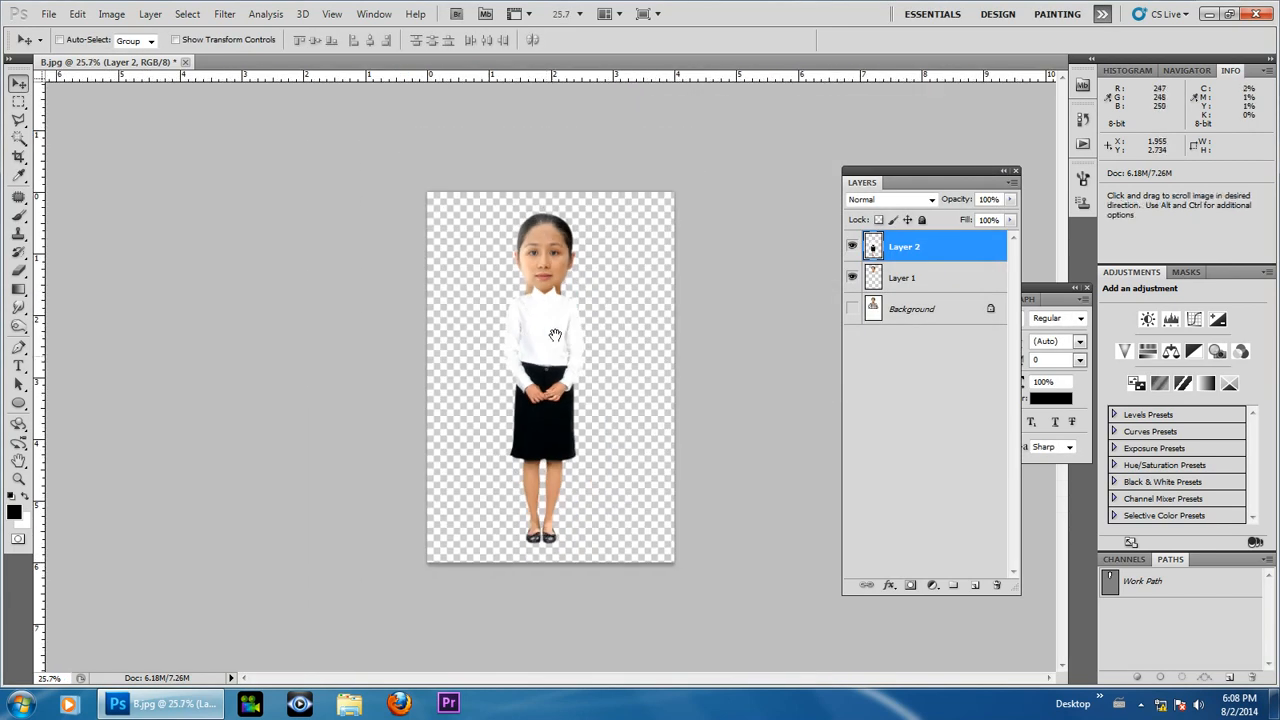
pyautogui.scroll(3, 547, 360)
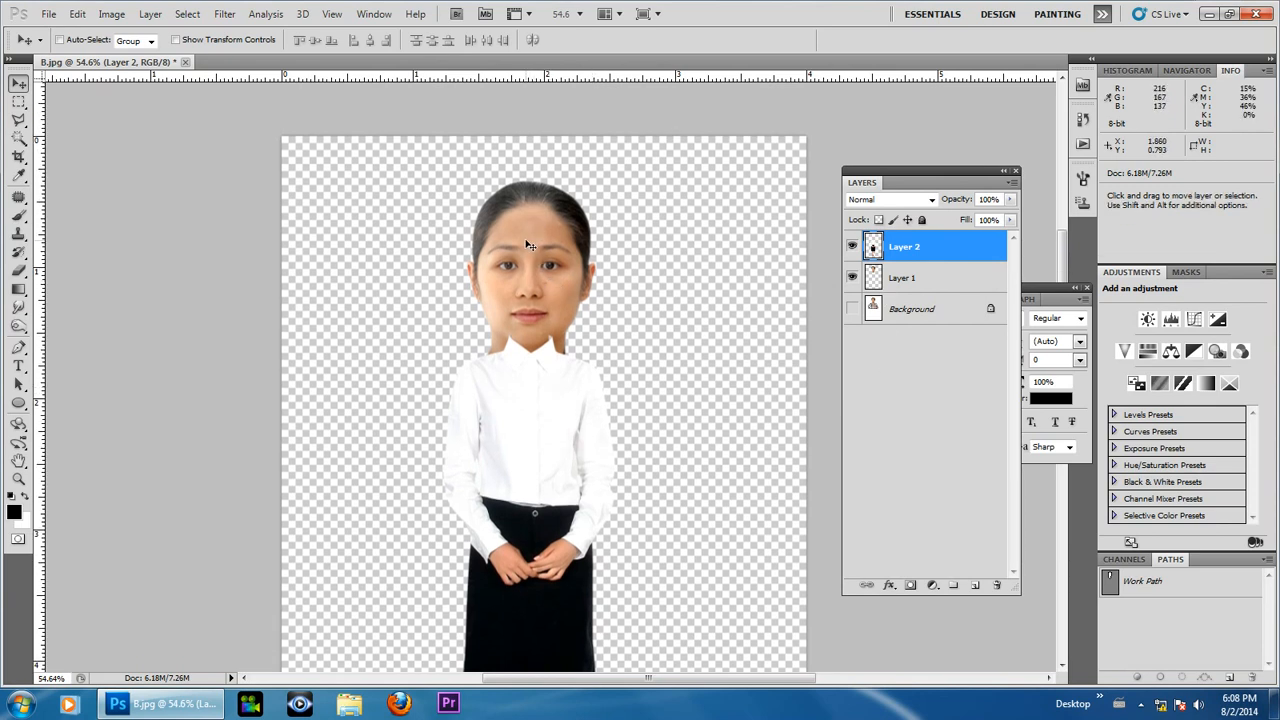
pyautogui.click(921, 285)
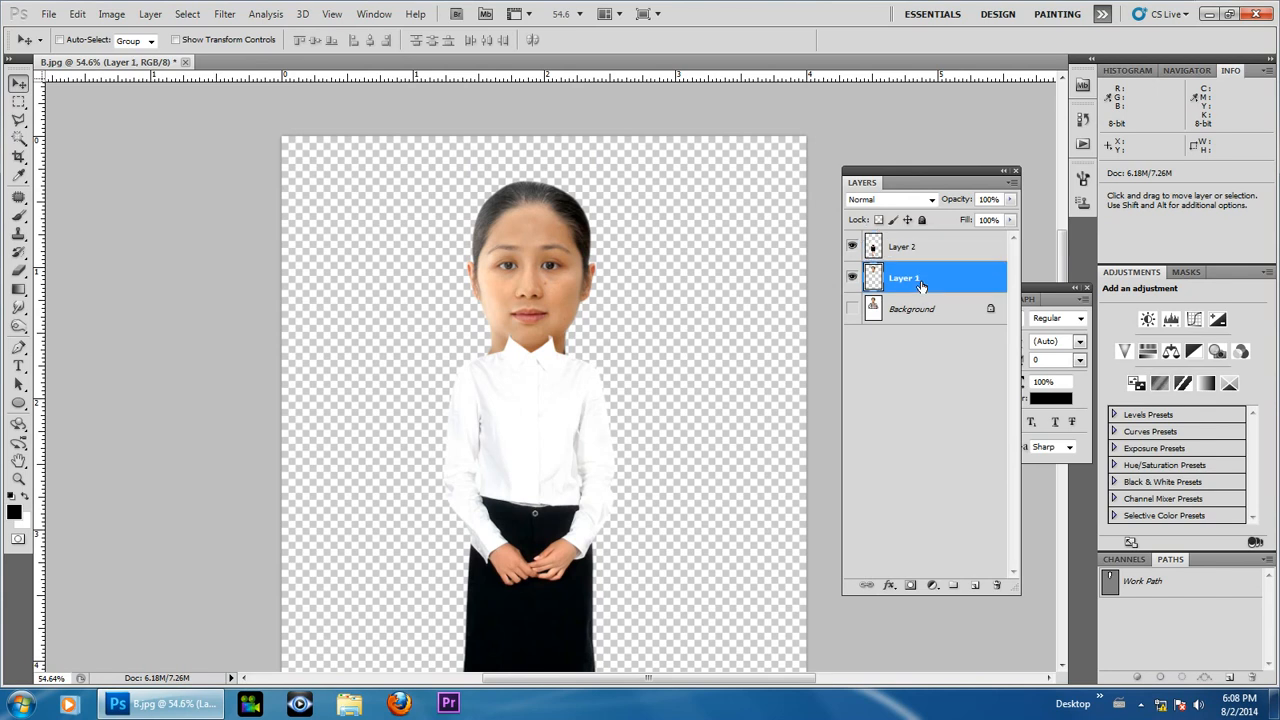
pyautogui.click(77, 14)
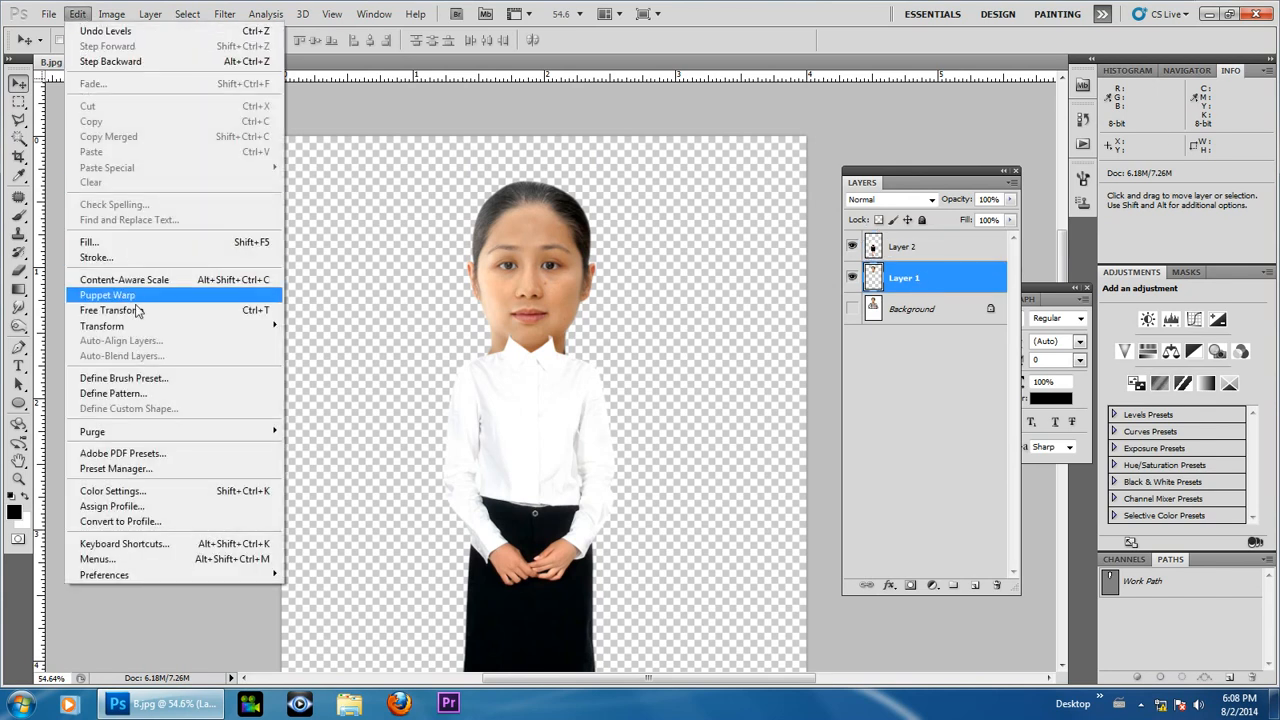
pyautogui.click(144, 313)
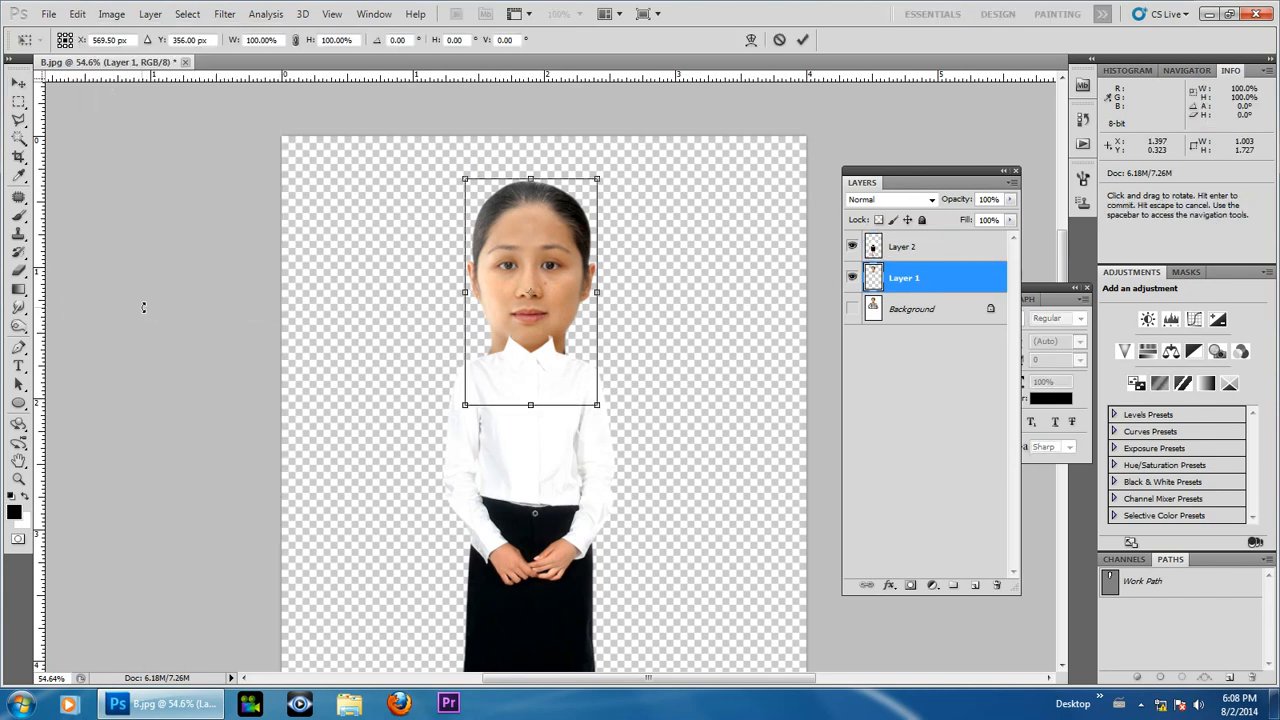
pyautogui.moveTo(594, 400); pyautogui.dragTo(505, 356)
pyautogui.scroll(5, 505, 320)
pyautogui.moveTo(614, 412); pyautogui.dragTo(600, 410)
pyautogui.scroll(3, 540, 363)
pyautogui.moveTo(531, 371); pyautogui.dragTo(534, 381)
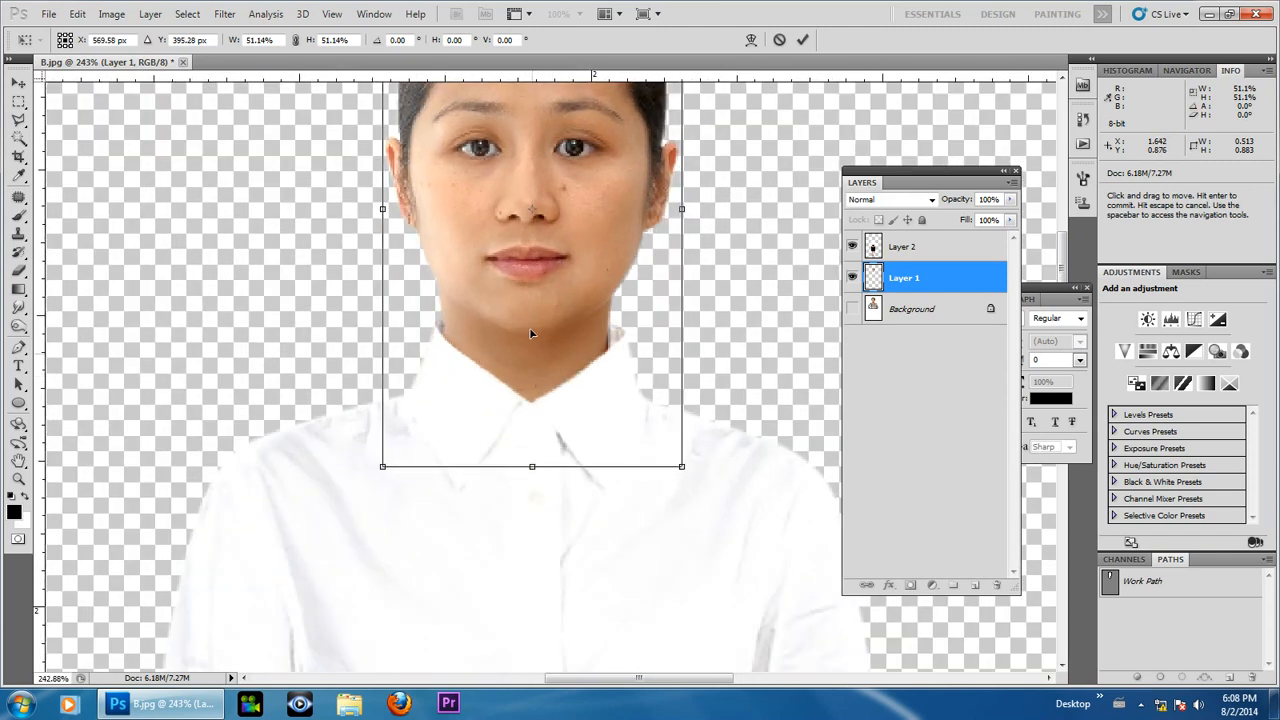
# - Rotate the head by -0.66°, fine-tune its proportional scale to 50.78%, and apply the transform
pyautogui.scroll(-2, 532, 369)
pyautogui.moveTo(635, 421); pyautogui.dragTo(623, 457)
pyautogui.scroll(-3, 525, 218)
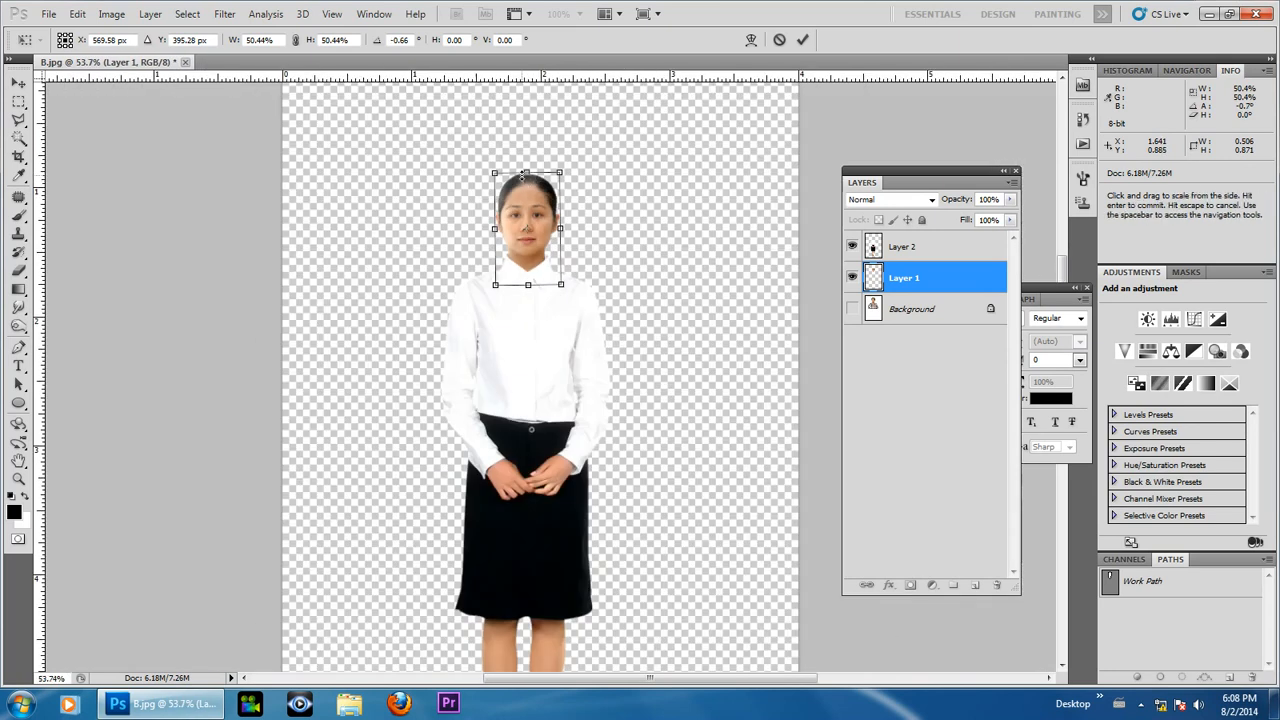
pyautogui.scroll(-2, 572, 327)
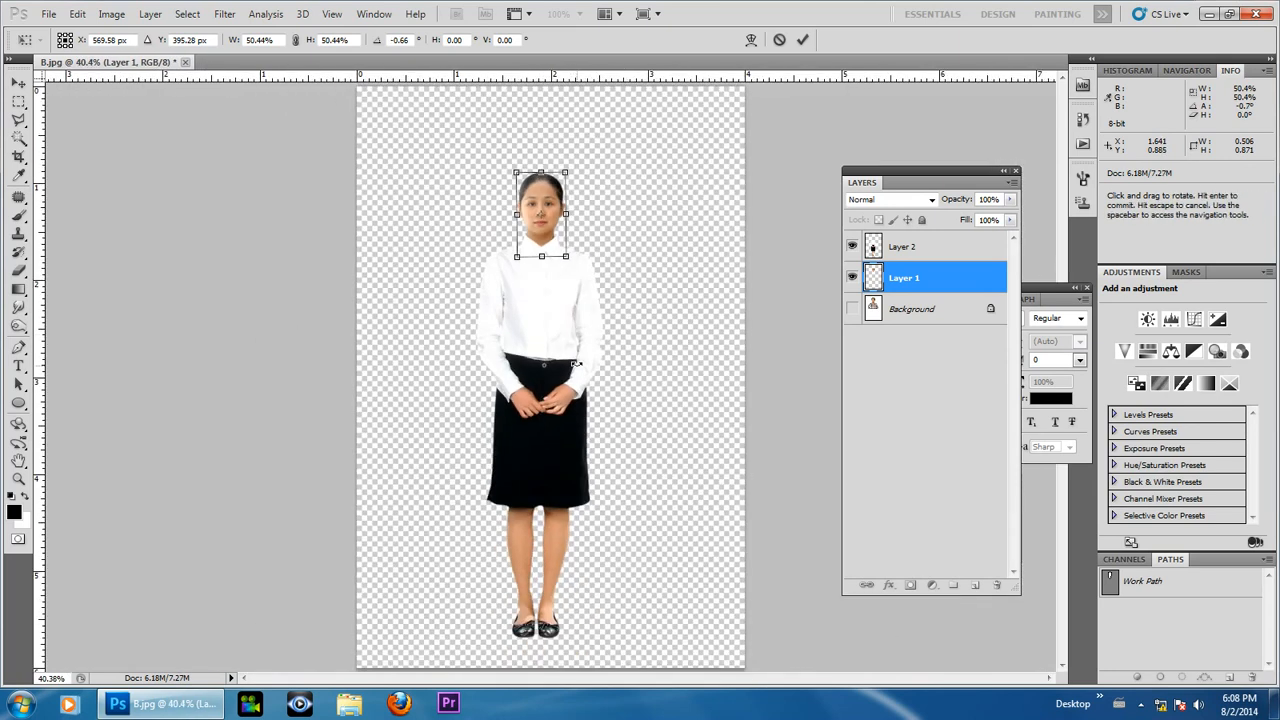
pyautogui.scroll(8, 610, 288)
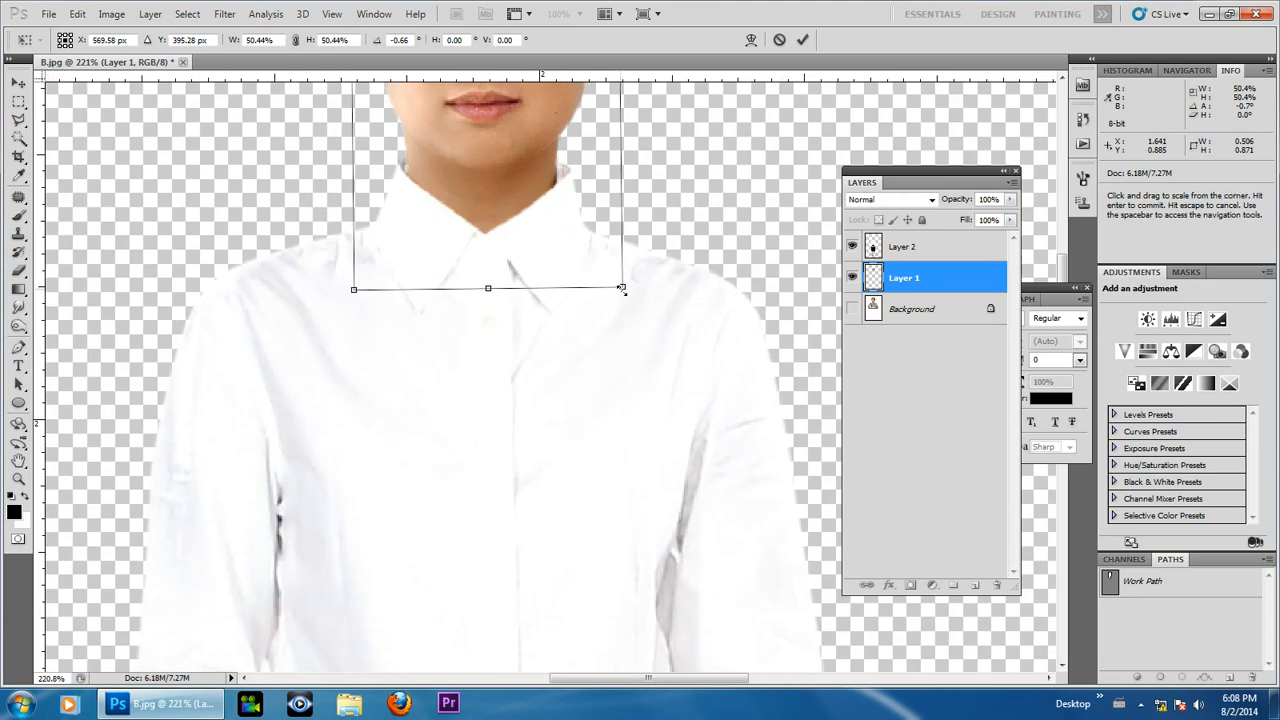
pyautogui.moveTo(621, 288); pyautogui.dragTo(623, 289)
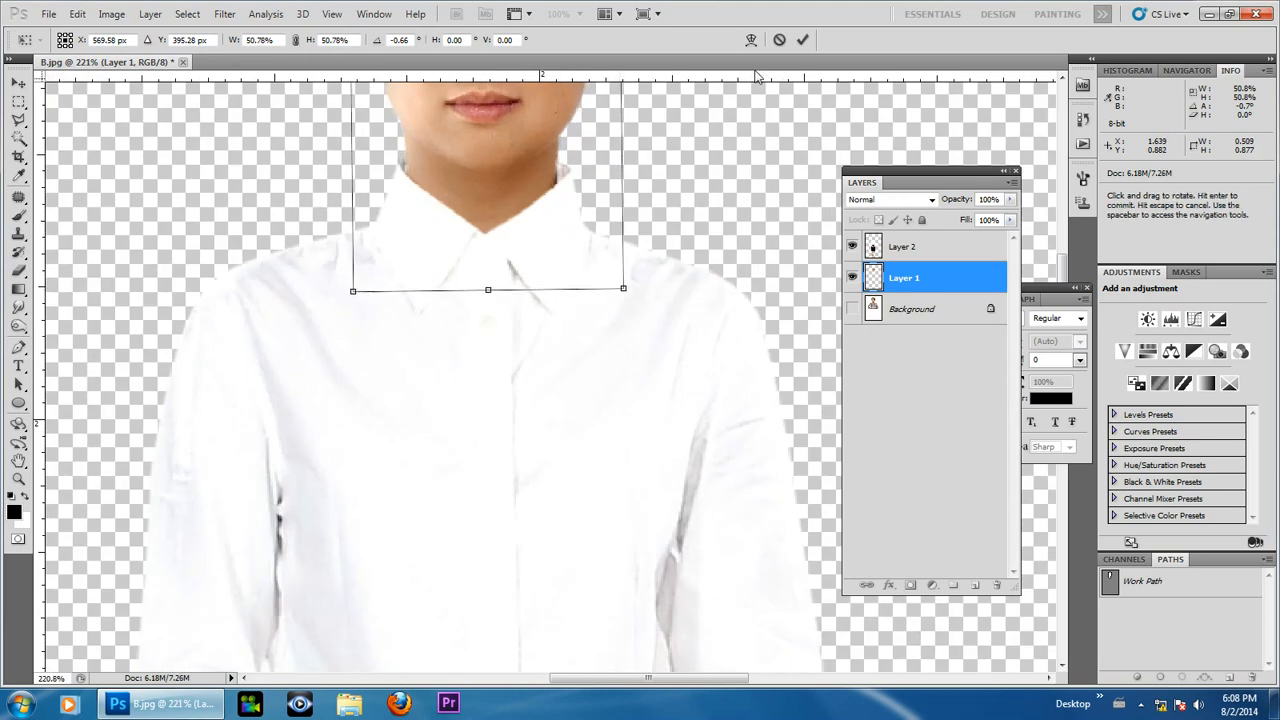
pyautogui.click(801, 42)
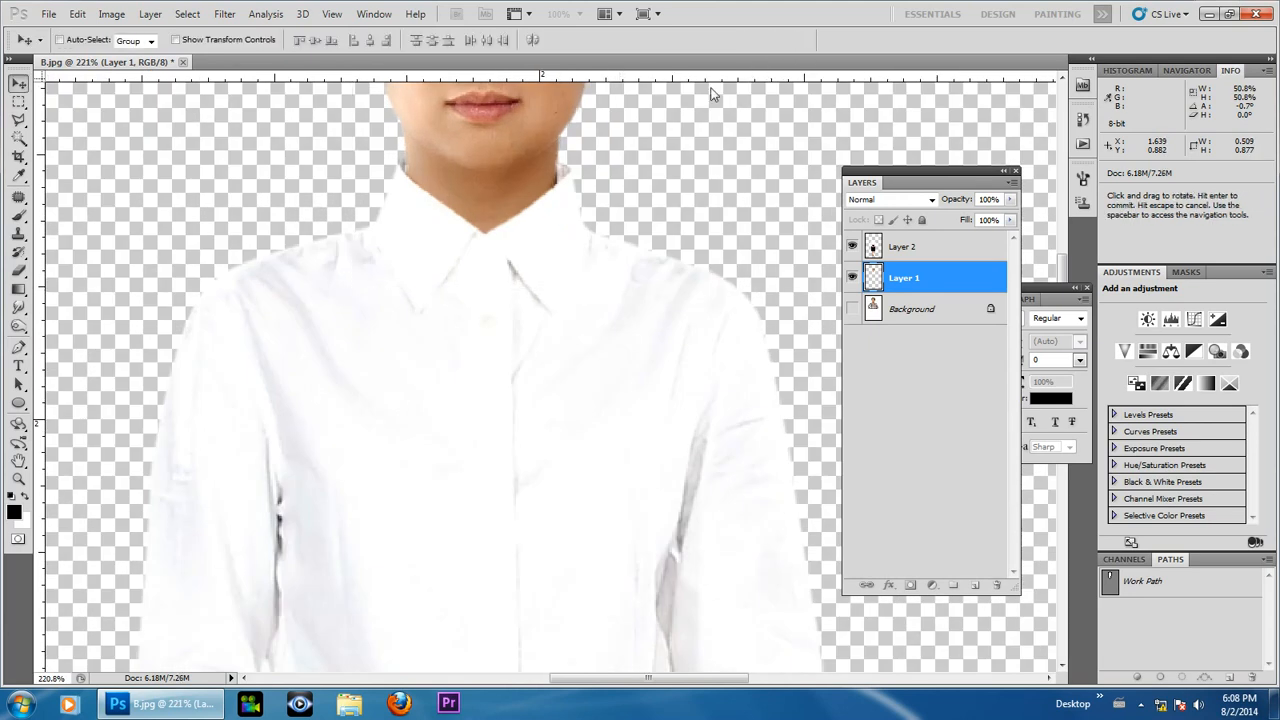
# - Apply Levels to the head layer with RGB input levels of 9, 1.15 and 248
pyautogui.scroll(-9, 605, 283)
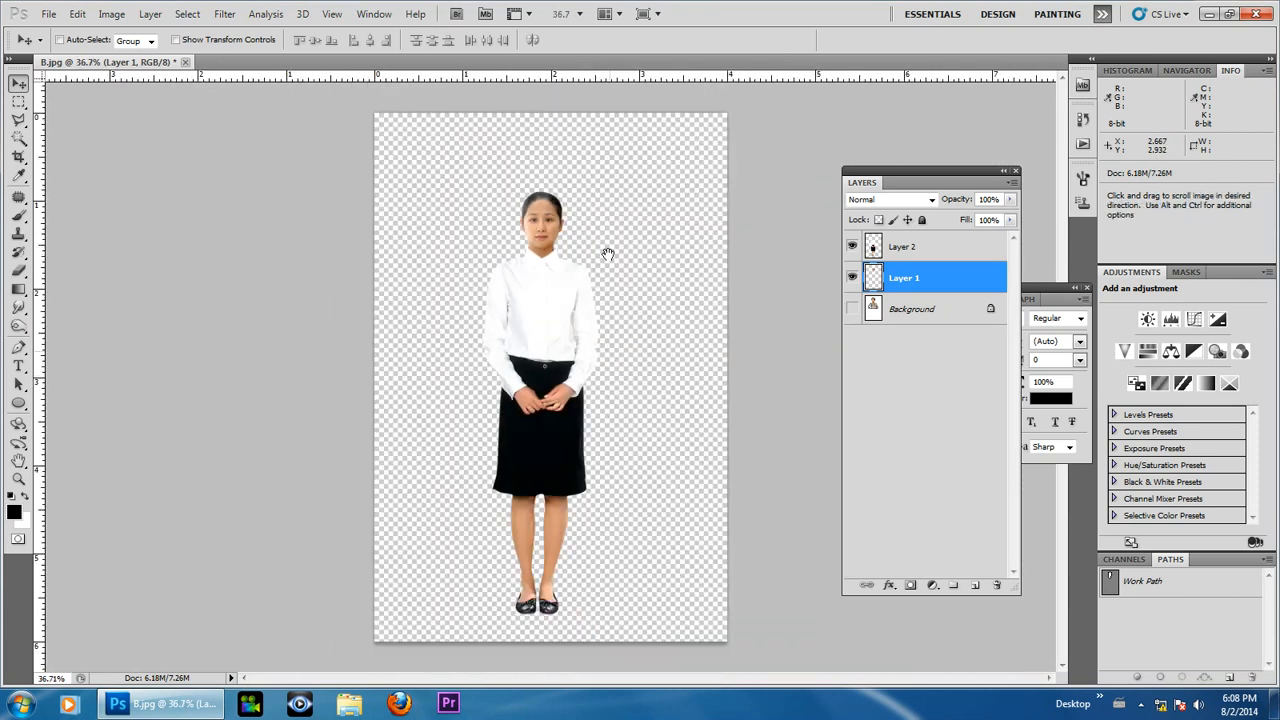
pyautogui.scroll(2, 590, 205)
pyautogui.scroll(3, 545, 230)
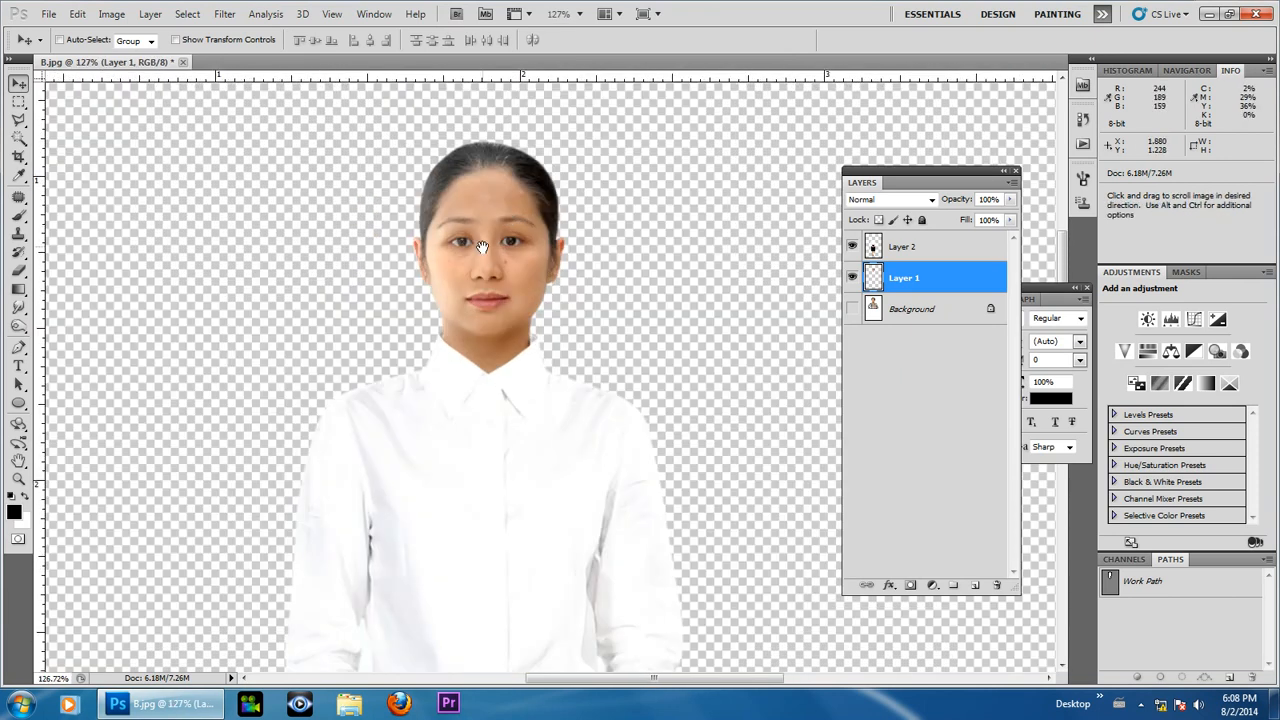
pyautogui.scroll(-4, 531, 251)
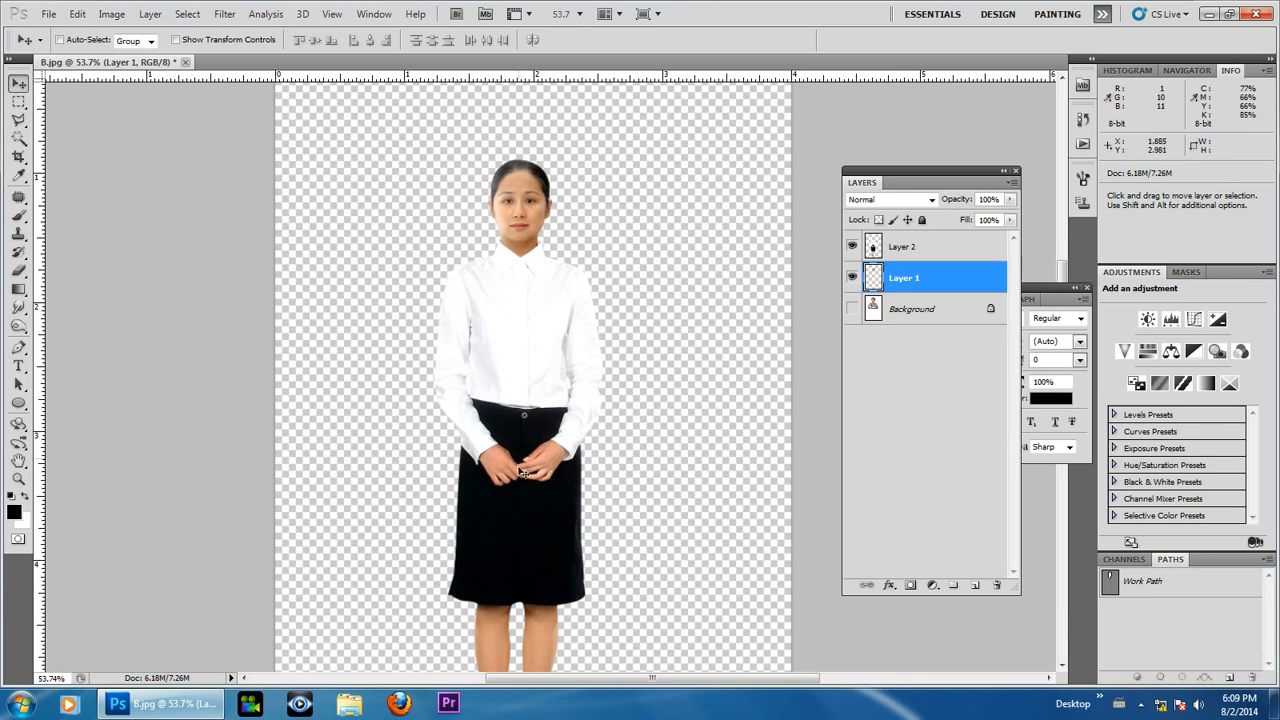
pyautogui.click(108, 16)
pyautogui.moveTo(126, 54)
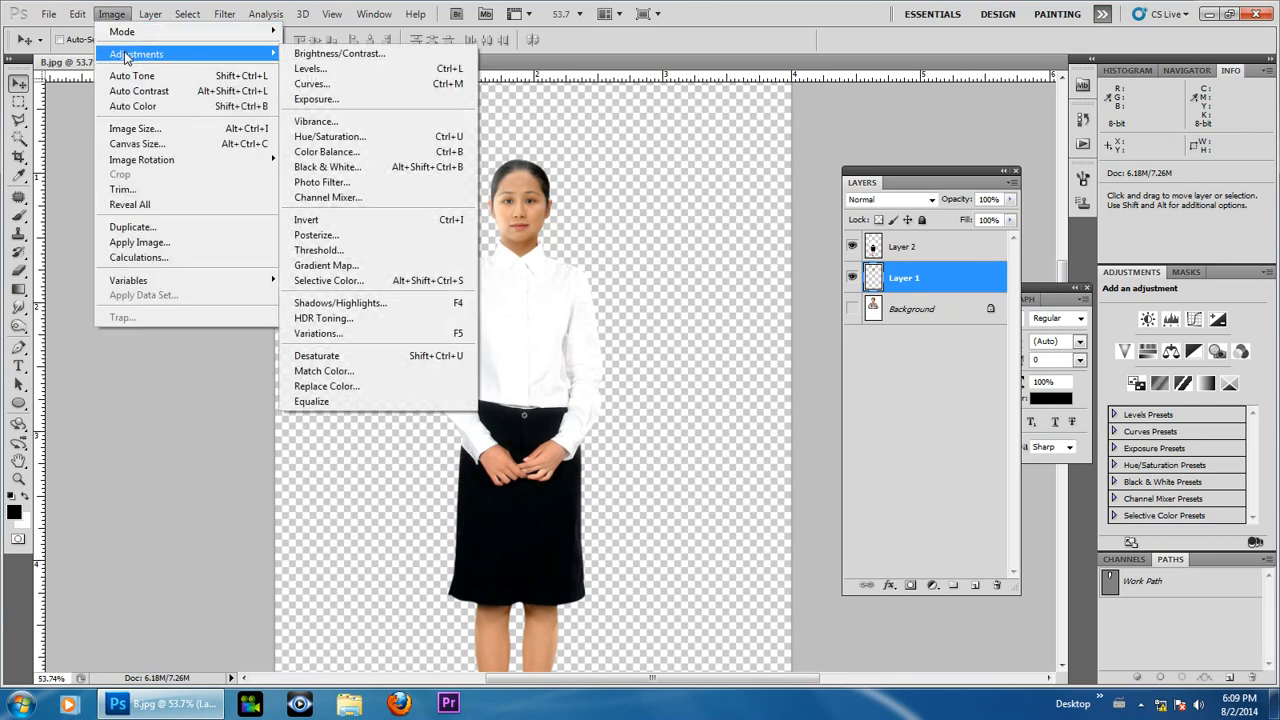
pyautogui.click(309, 69)
pyautogui.moveTo(892, 297); pyautogui.dragTo(885, 297)
pyautogui.moveTo(787, 298); pyautogui.dragTo(779, 298)
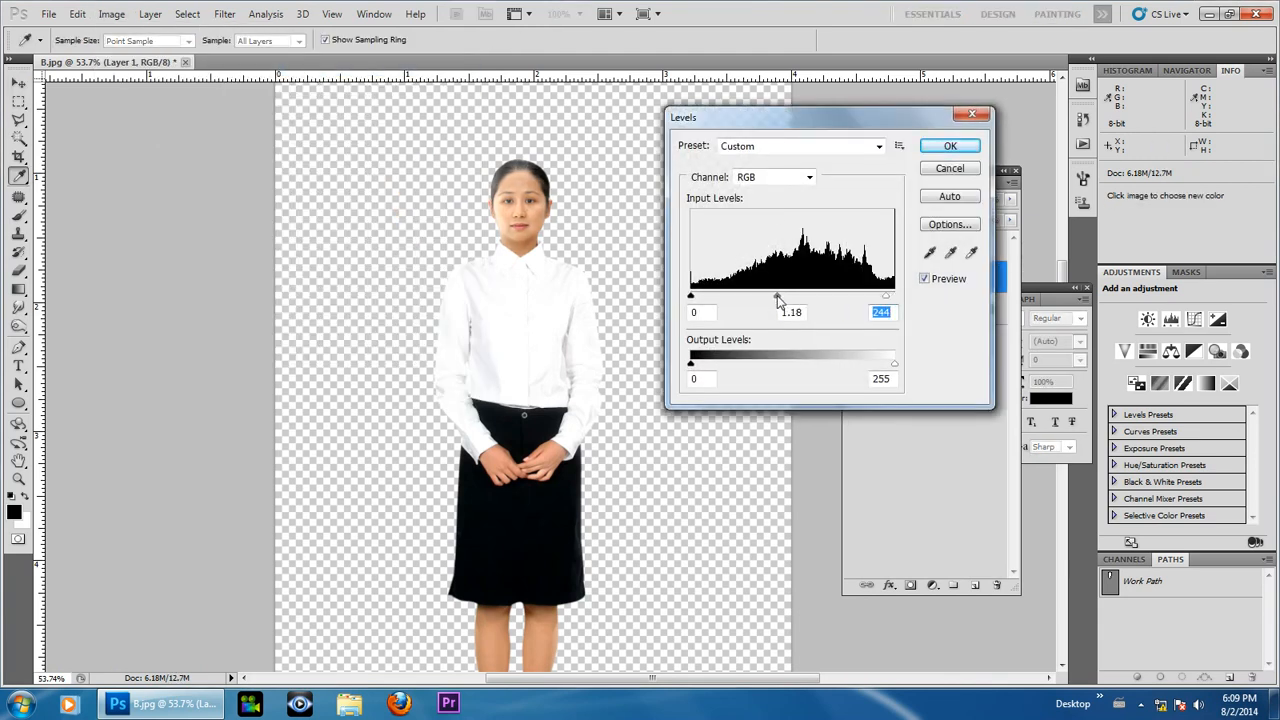
pyautogui.moveTo(885, 297)
pyautogui.mouseDown()
pyautogui.moveTo(855, 300)
pyautogui.moveTo(891, 300)
pyautogui.mouseUp()
pyautogui.click(890, 298)
pyautogui.moveTo(781, 299); pyautogui.dragTo(783, 299)
pyautogui.moveTo(694, 300); pyautogui.dragTo(698, 300)
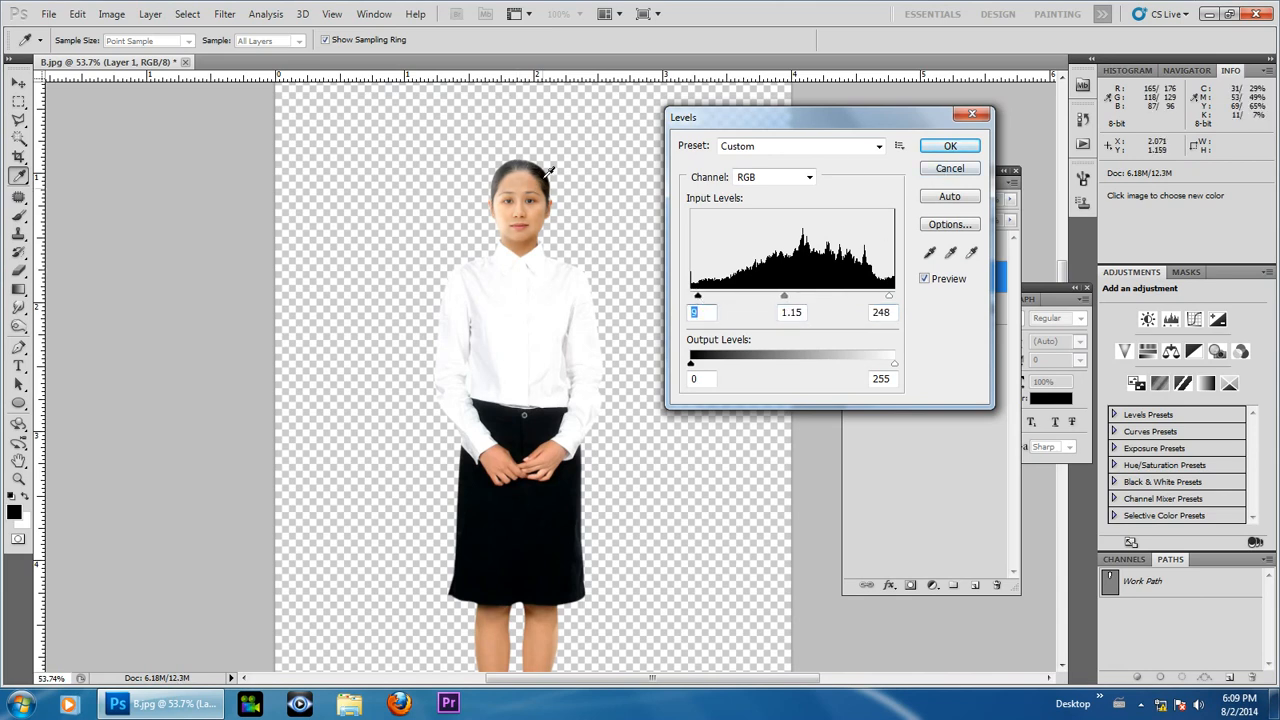
pyautogui.click(952, 147)
pyautogui.press('v')
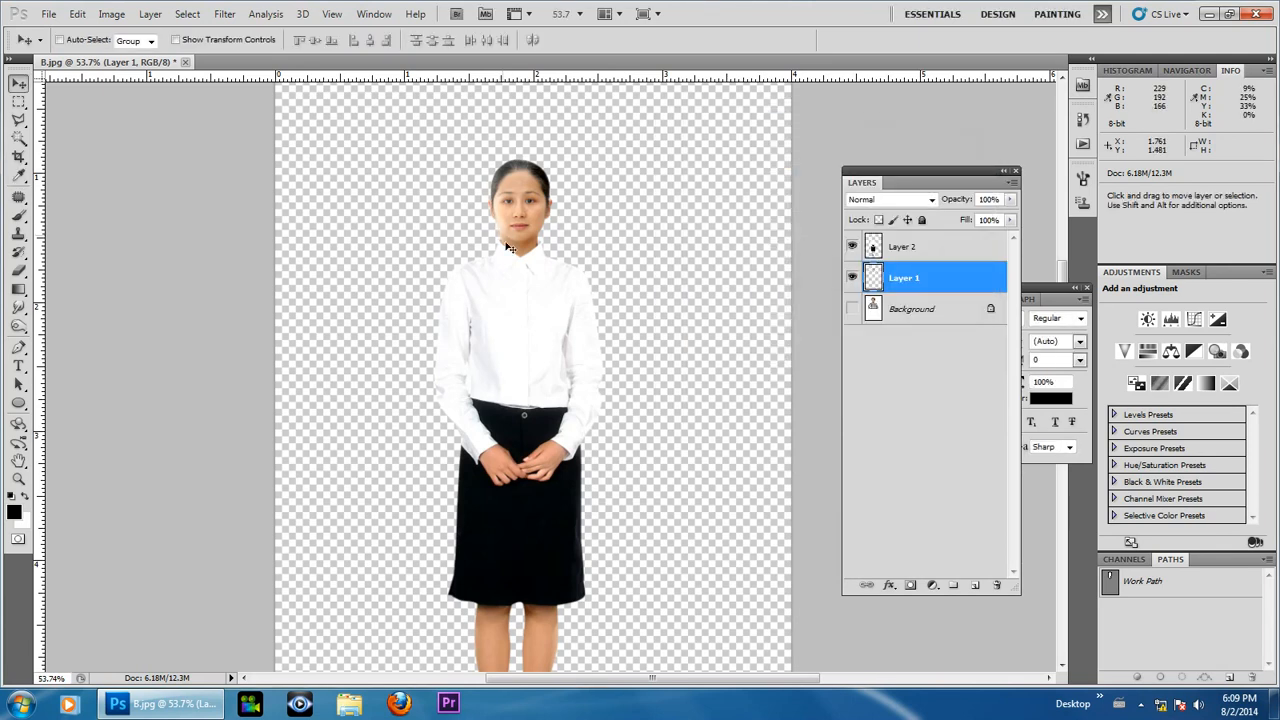
# - Choose the Smudge tool for the neck and collar area and set its strength to 19%
pyautogui.hotkey('ctrl', '0')
pyautogui.scroll(10, 538, 224)
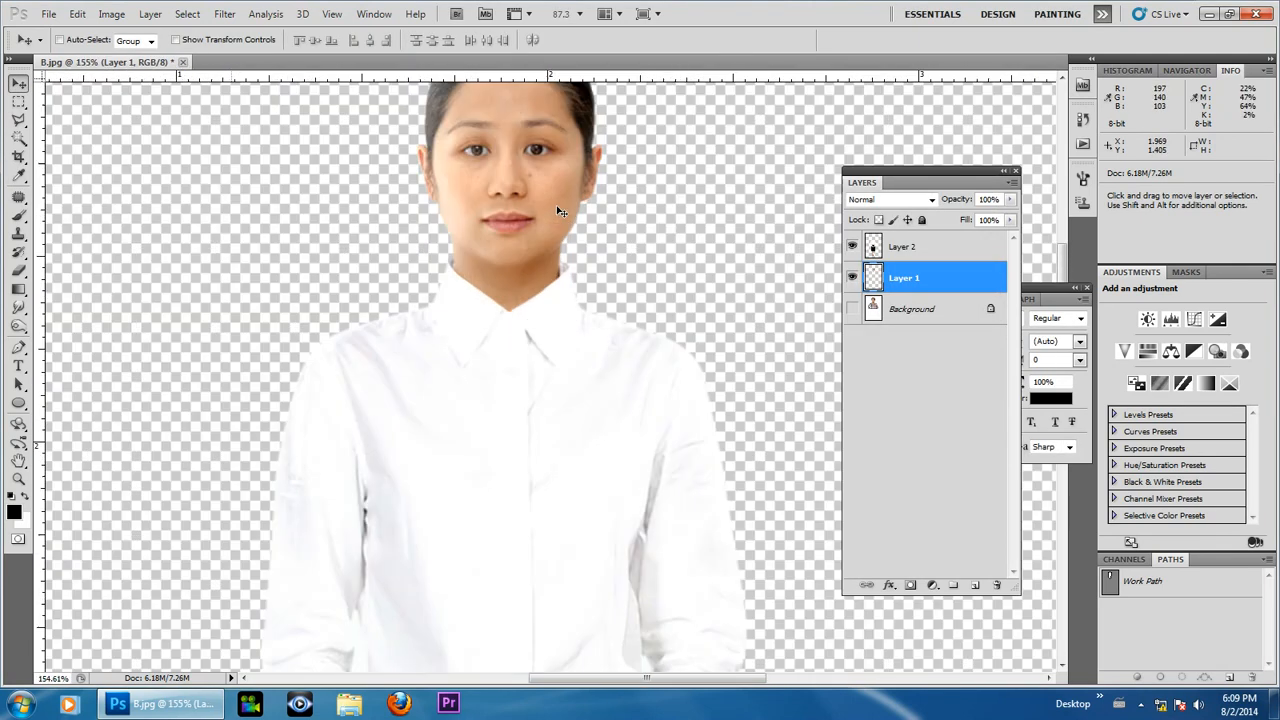
pyautogui.hscroll(-3, 520, 345)
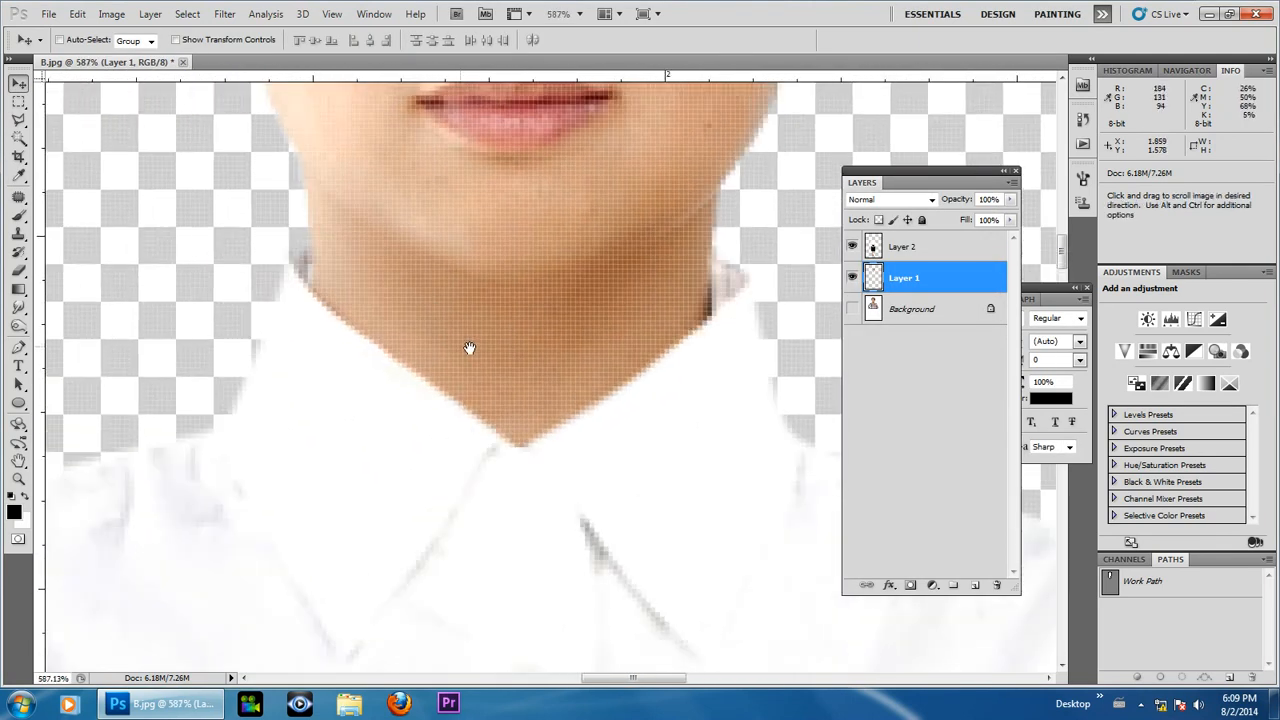
pyautogui.scroll(-4, 318, 248)
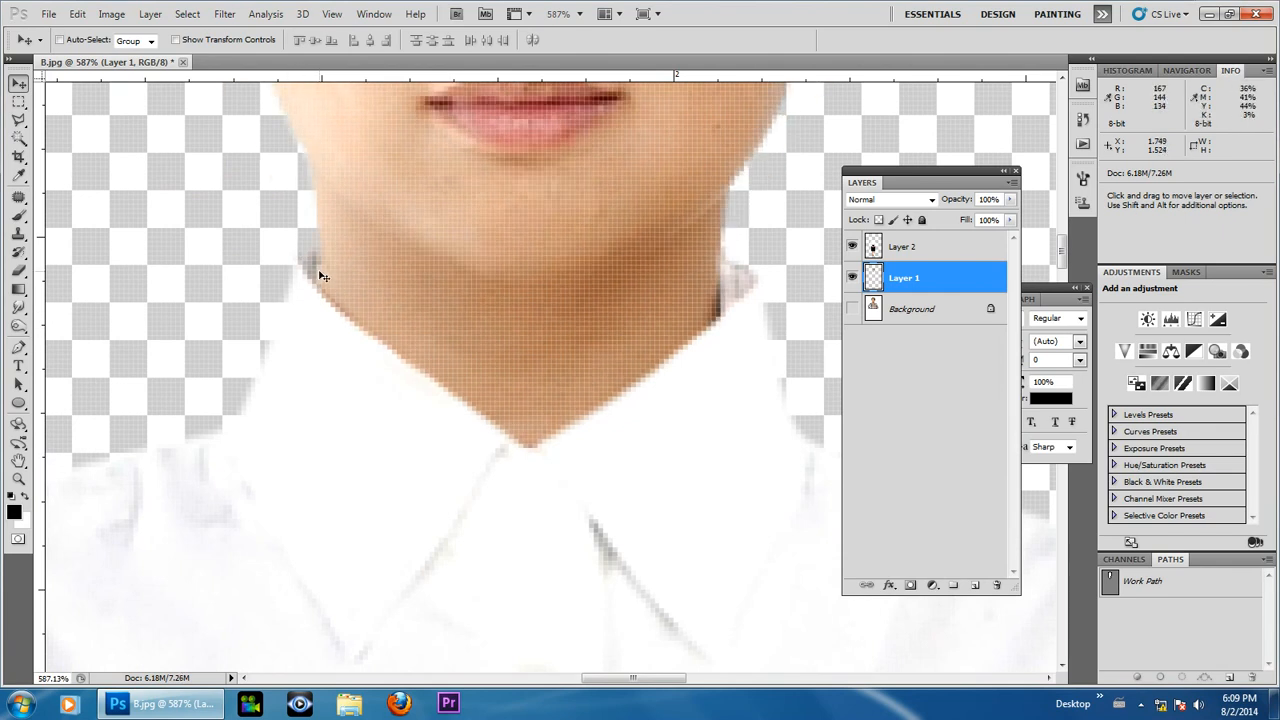
pyautogui.scroll(-2, 390, 254)
pyautogui.scroll(4, 440, 340)
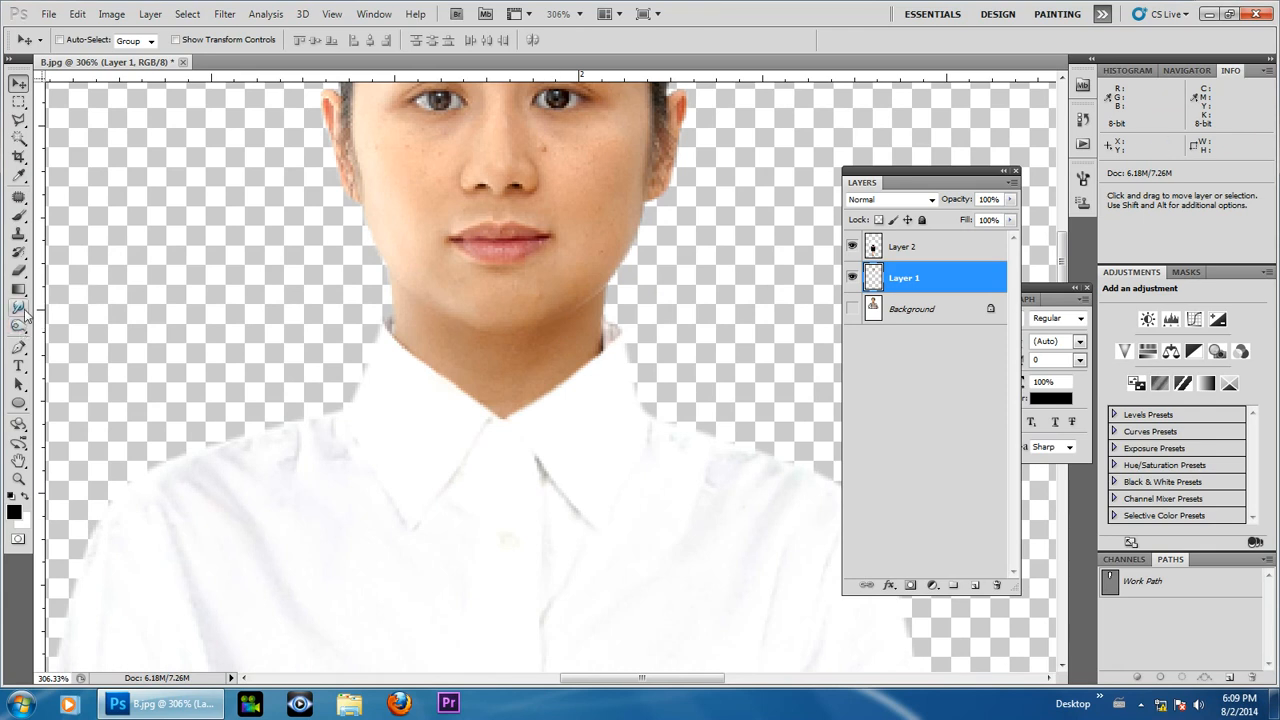
pyautogui.rightClick(22, 311)
pyautogui.click(61, 337)
pyautogui.scroll(4, 435, 282)
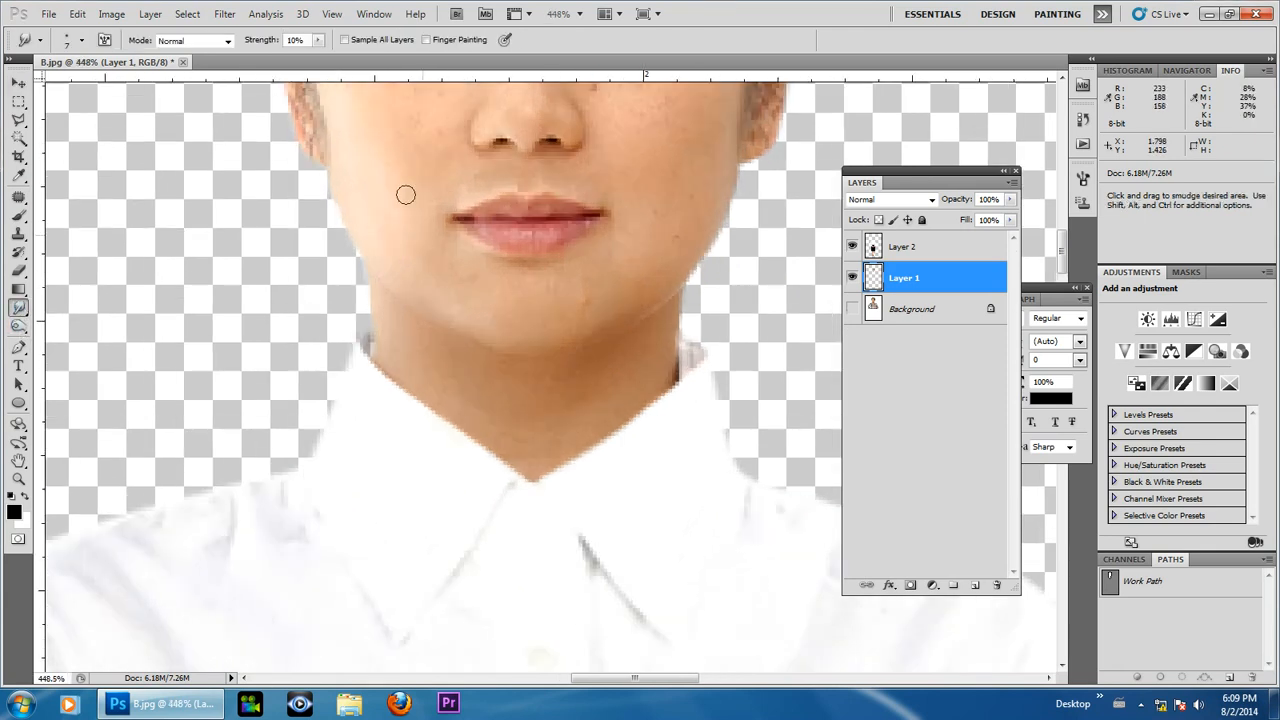
pyautogui.scroll(3, 340, 125)
pyautogui.click(318, 40)
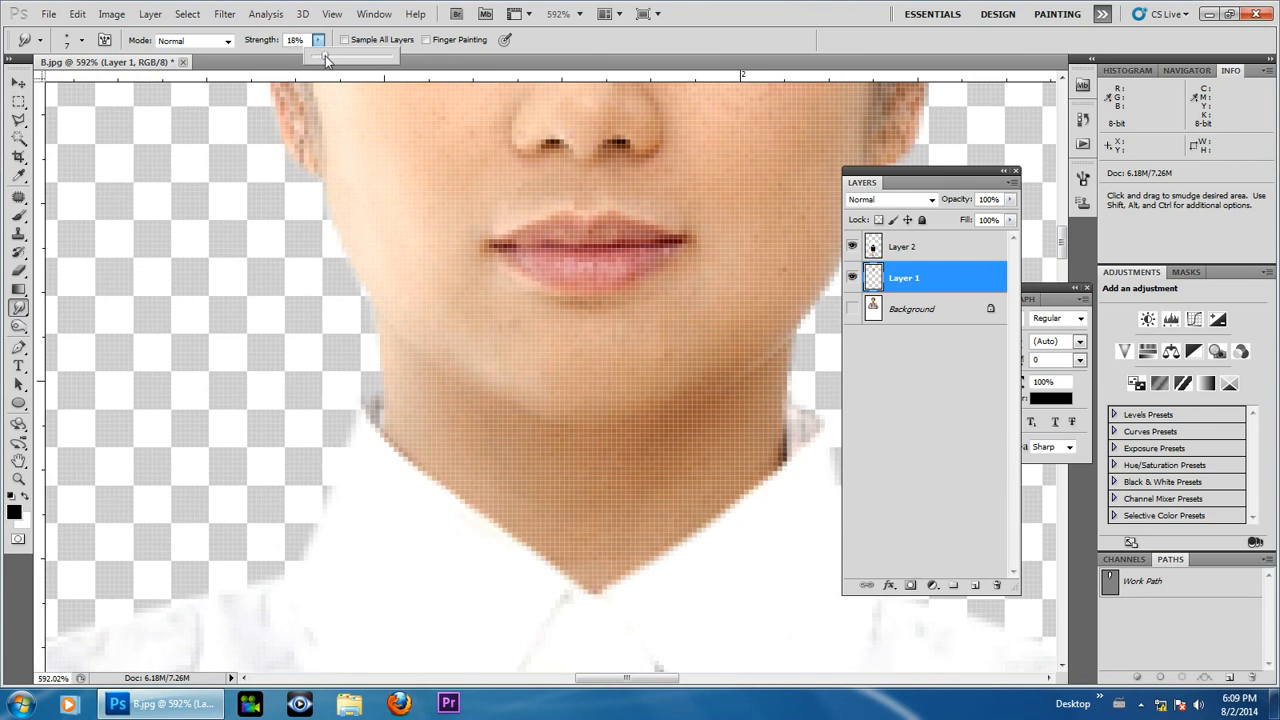
pyautogui.moveTo(325, 55); pyautogui.dragTo(328, 56)
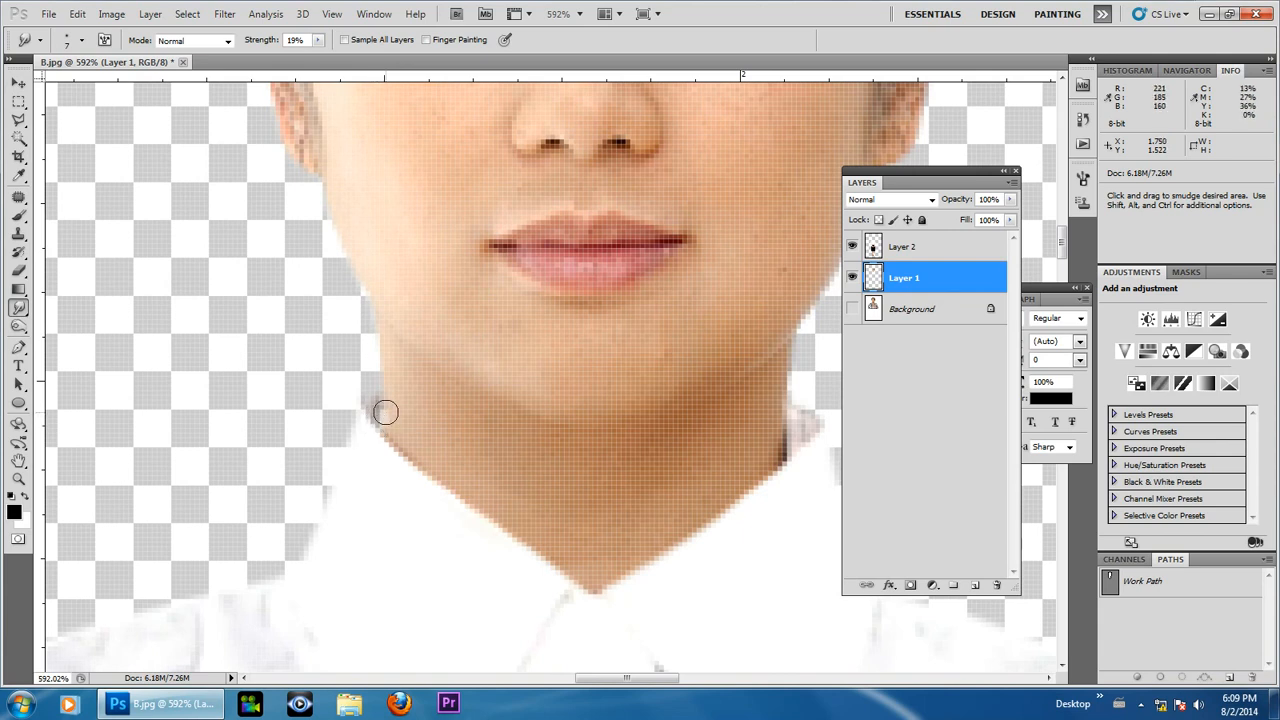
# - Smudge the dark collar edge beside the neck on the body layer, Layer 2
pyautogui.click(935, 250)
pyautogui.moveTo(371, 408)
pyautogui.mouseDown()
pyautogui.moveTo(378, 427)
pyautogui.moveTo(383, 406)
pyautogui.mouseUp()
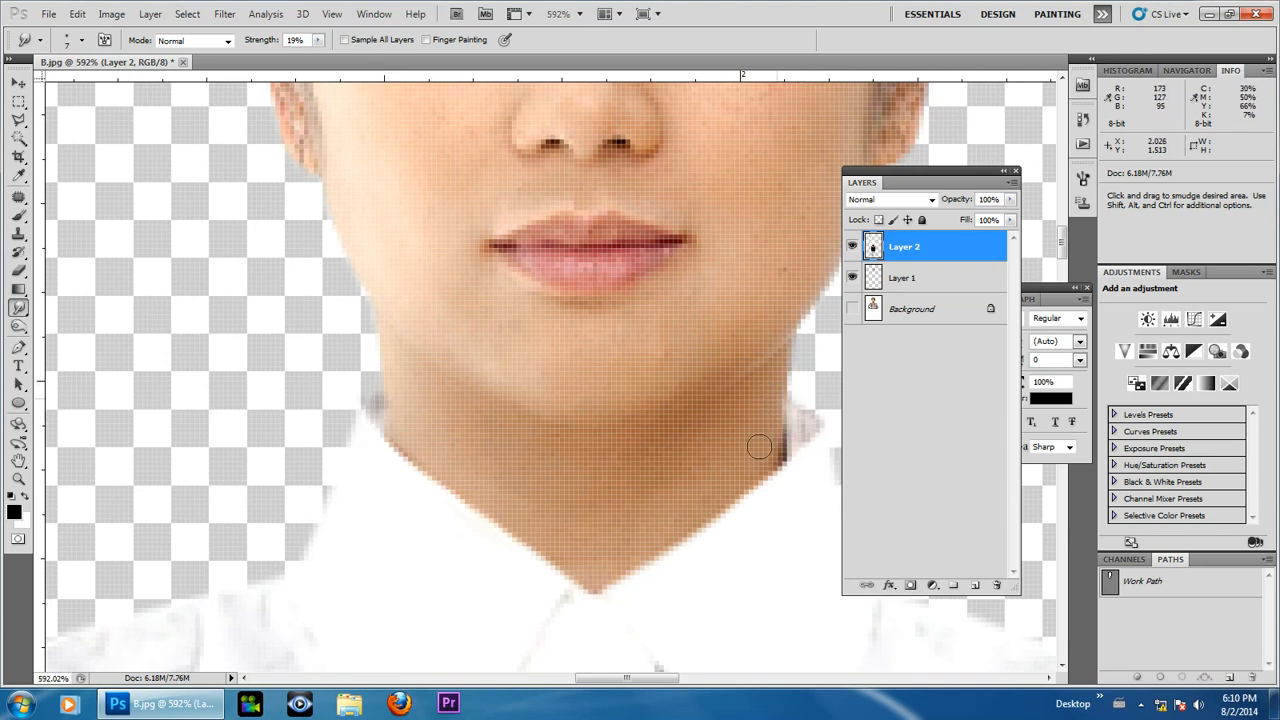
pyautogui.hotkey('ctrl', '0')
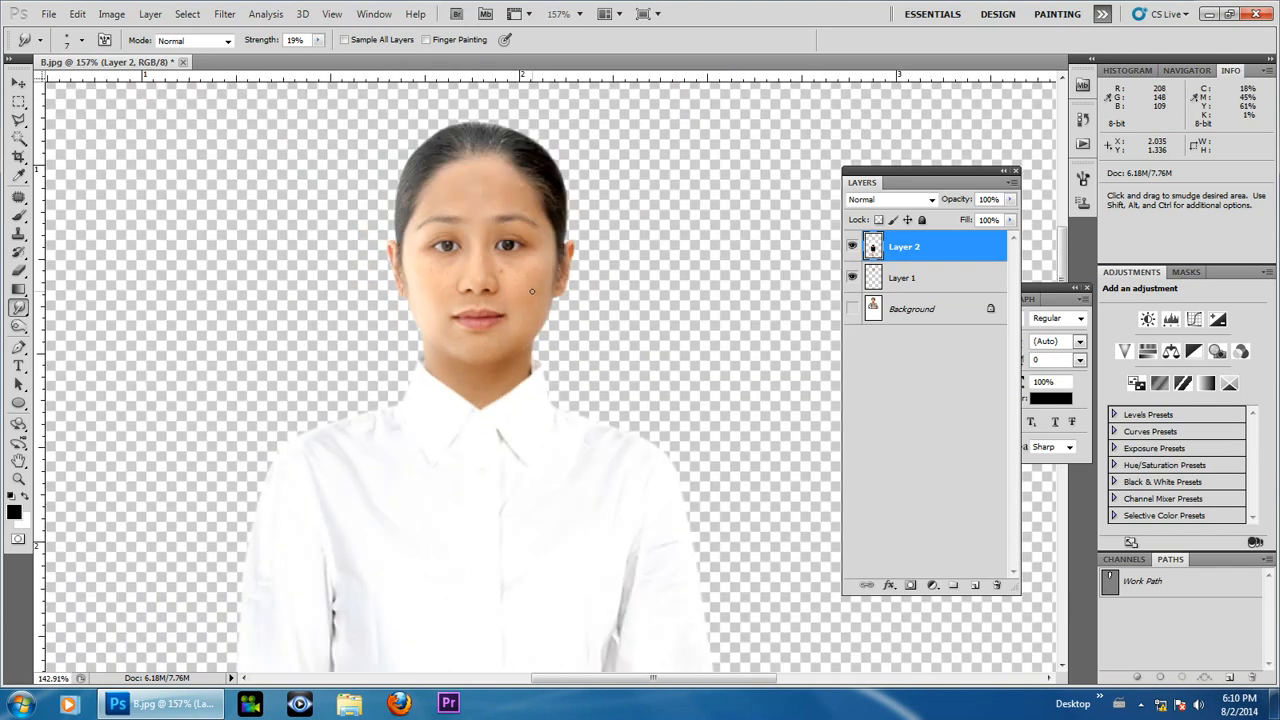
pyautogui.scroll(-3, 536, 295)
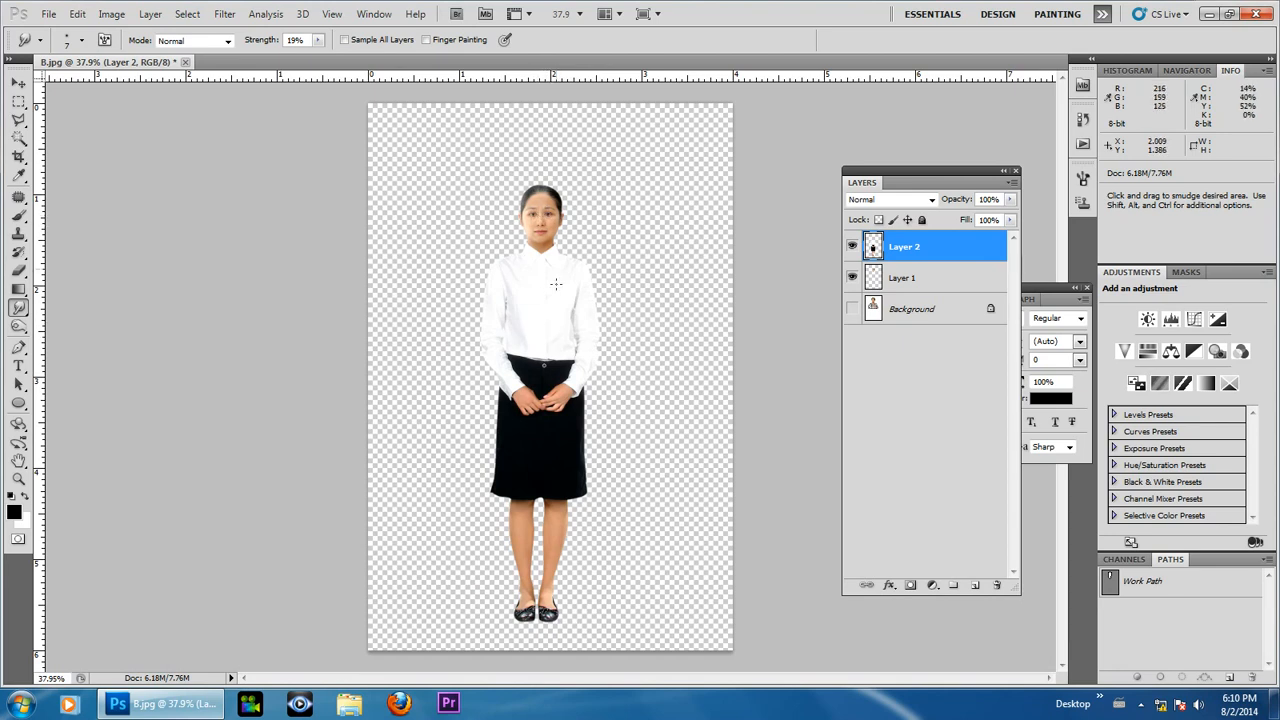
# - Merge the head and body layers into a single layer
pyautogui.keyDown('shift'); pyautogui.click(930, 284); pyautogui.keyUp('shift')
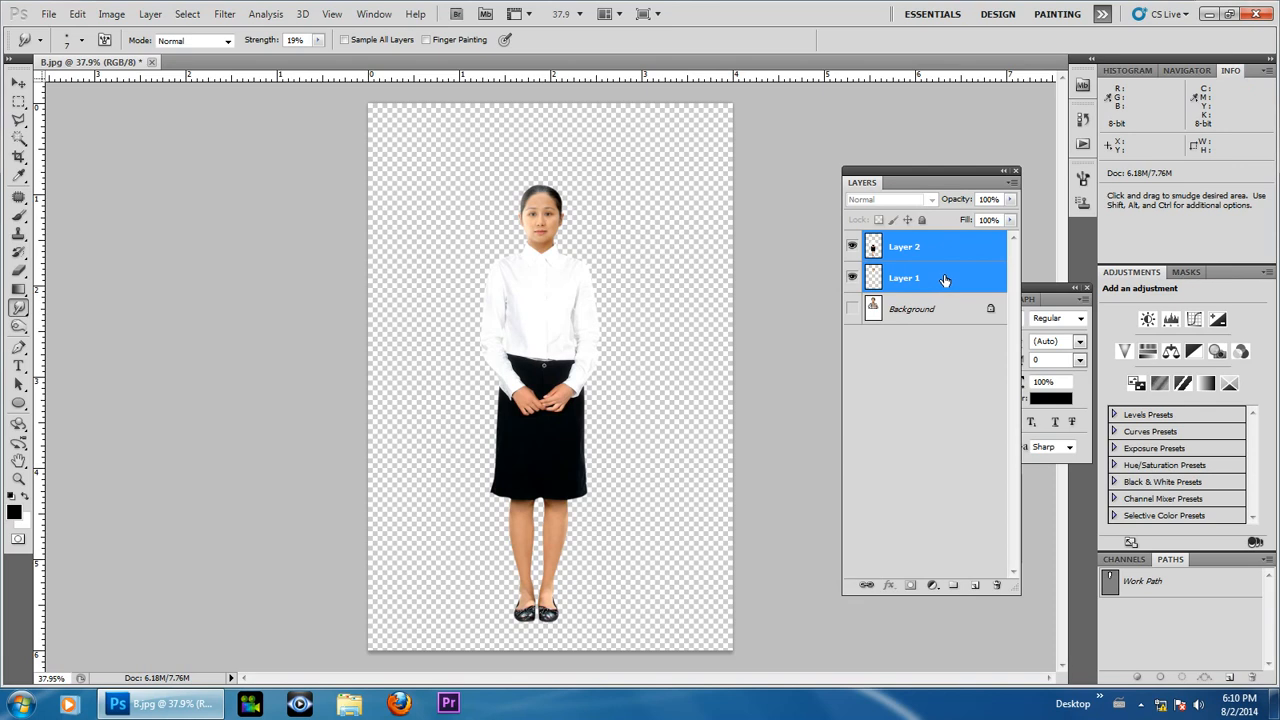
pyautogui.hotkey('ctrl', 'e')
pyautogui.scroll(-3, 613, 209)
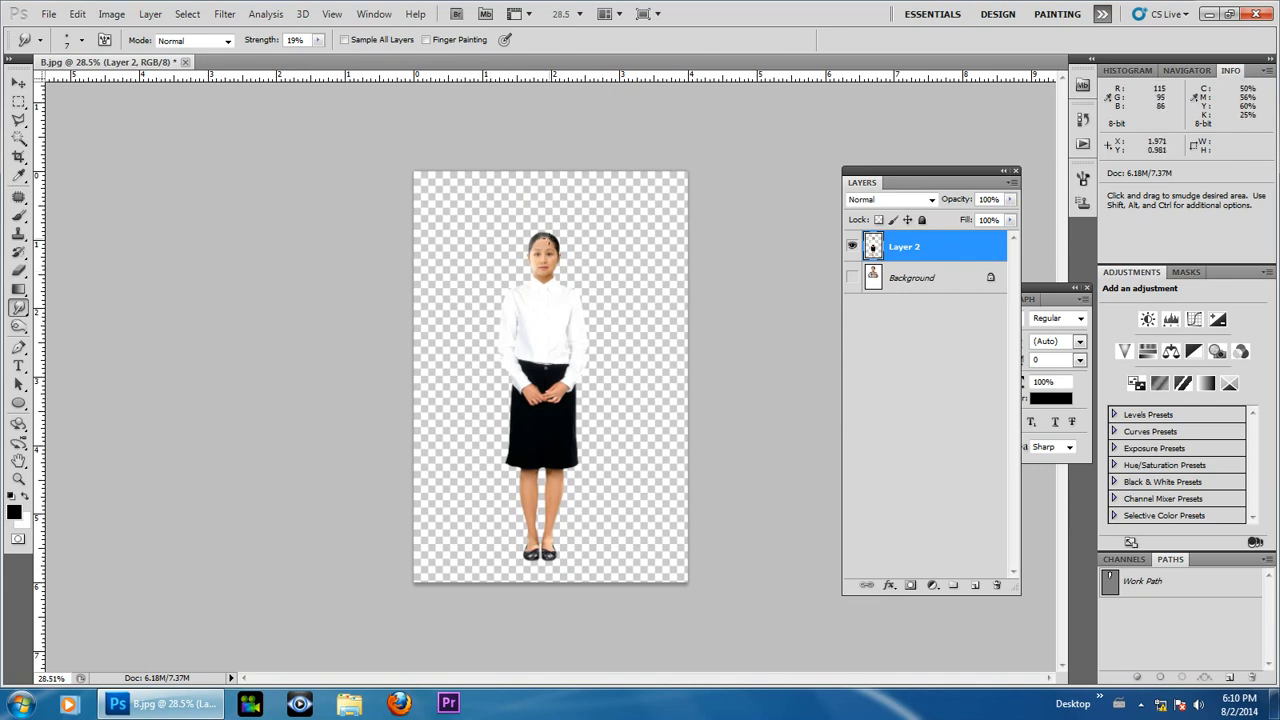
# - Open the background image 1- (487).jpg from the BG folder inside Lesson 03 on the DVD drive
pyautogui.click(48, 13)
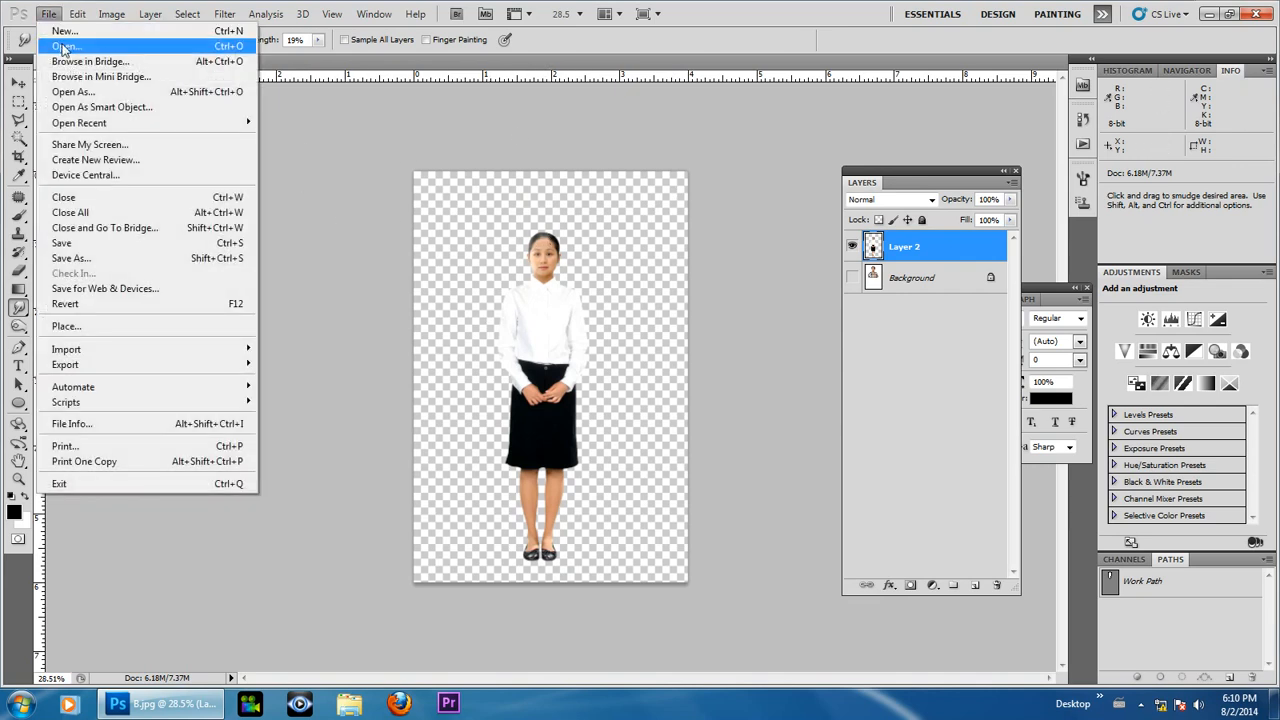
pyautogui.click(60, 46)
pyautogui.click(443, 306)
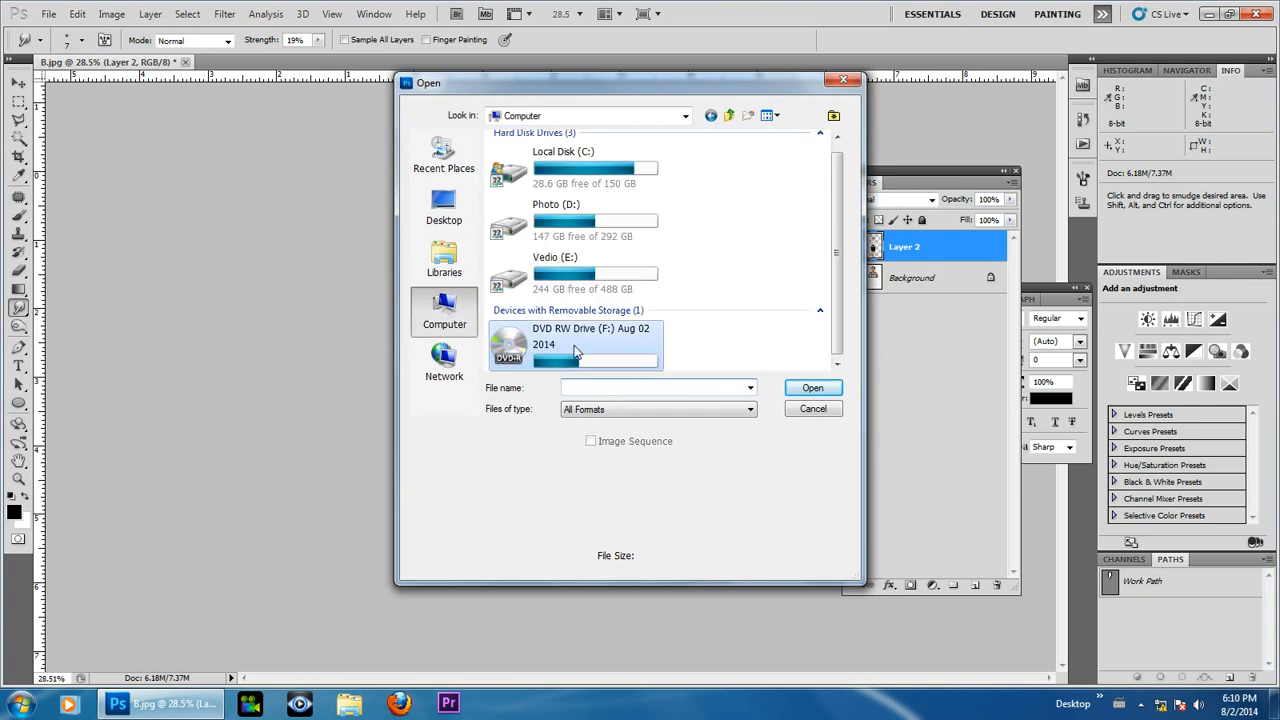
pyautogui.click(812, 390)
pyautogui.click(558, 193)
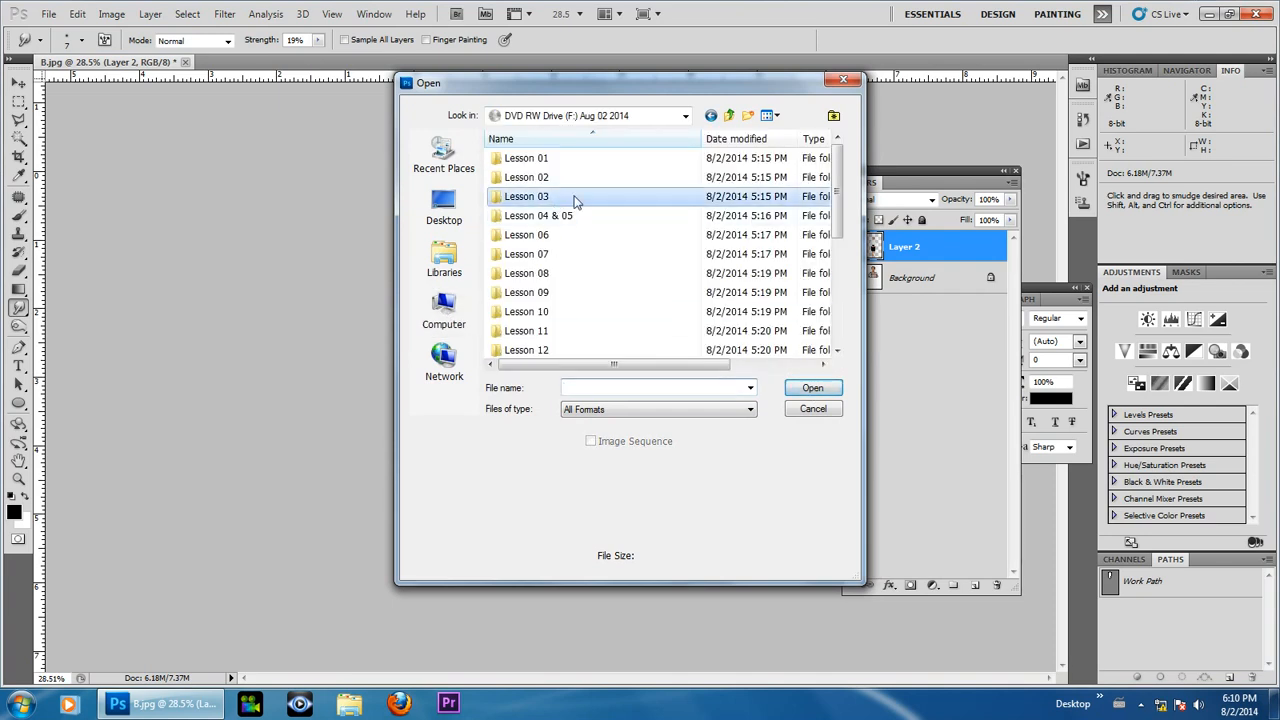
pyautogui.click(813, 388)
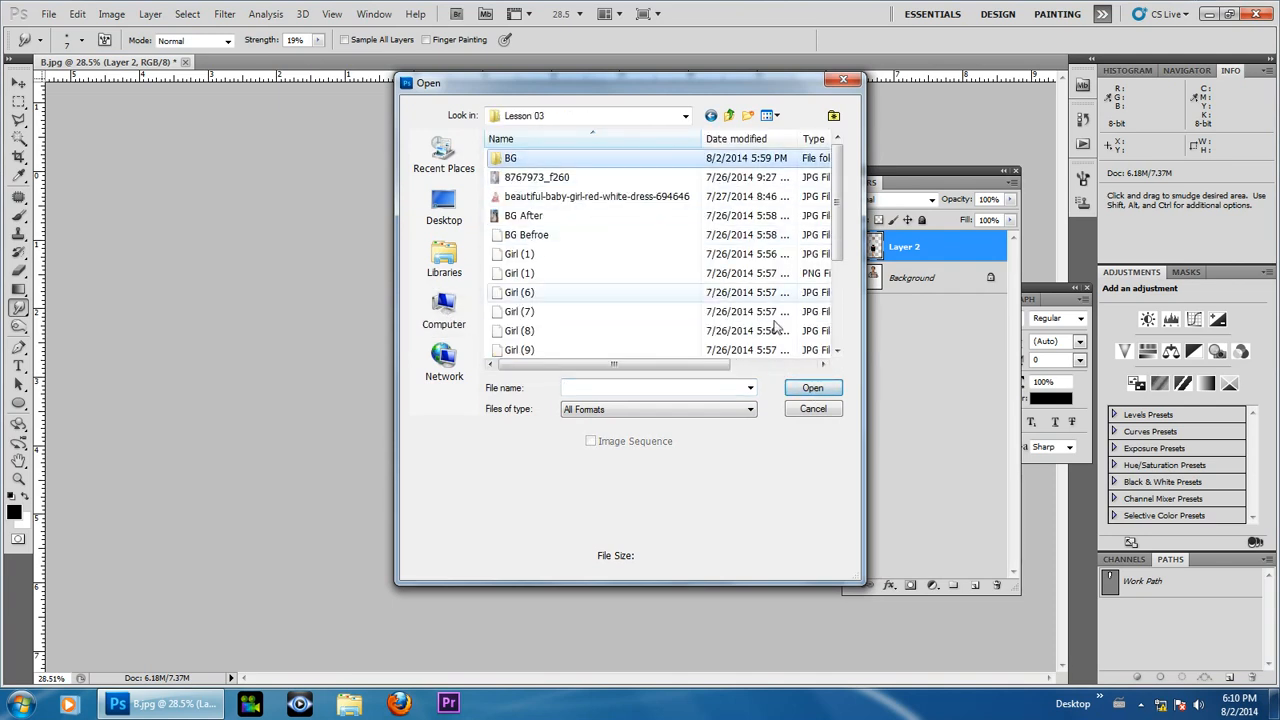
pyautogui.click(812, 390)
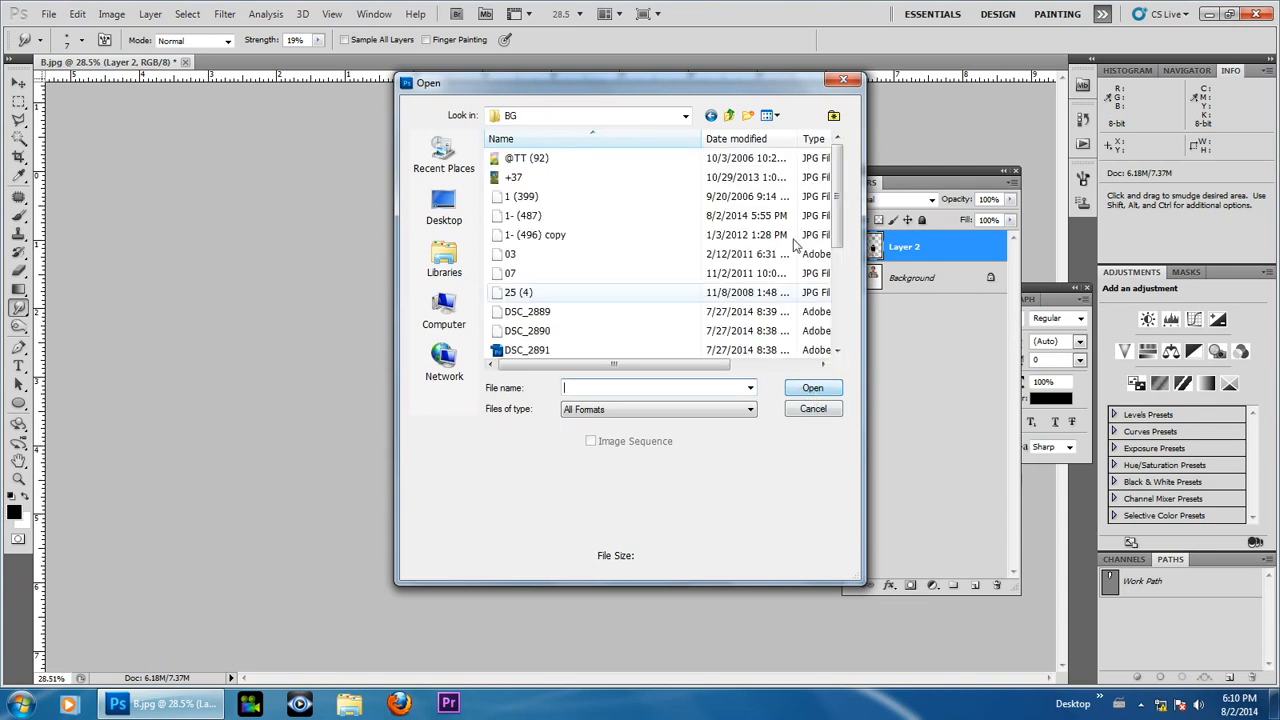
pyautogui.click(533, 216)
pyautogui.click(812, 388)
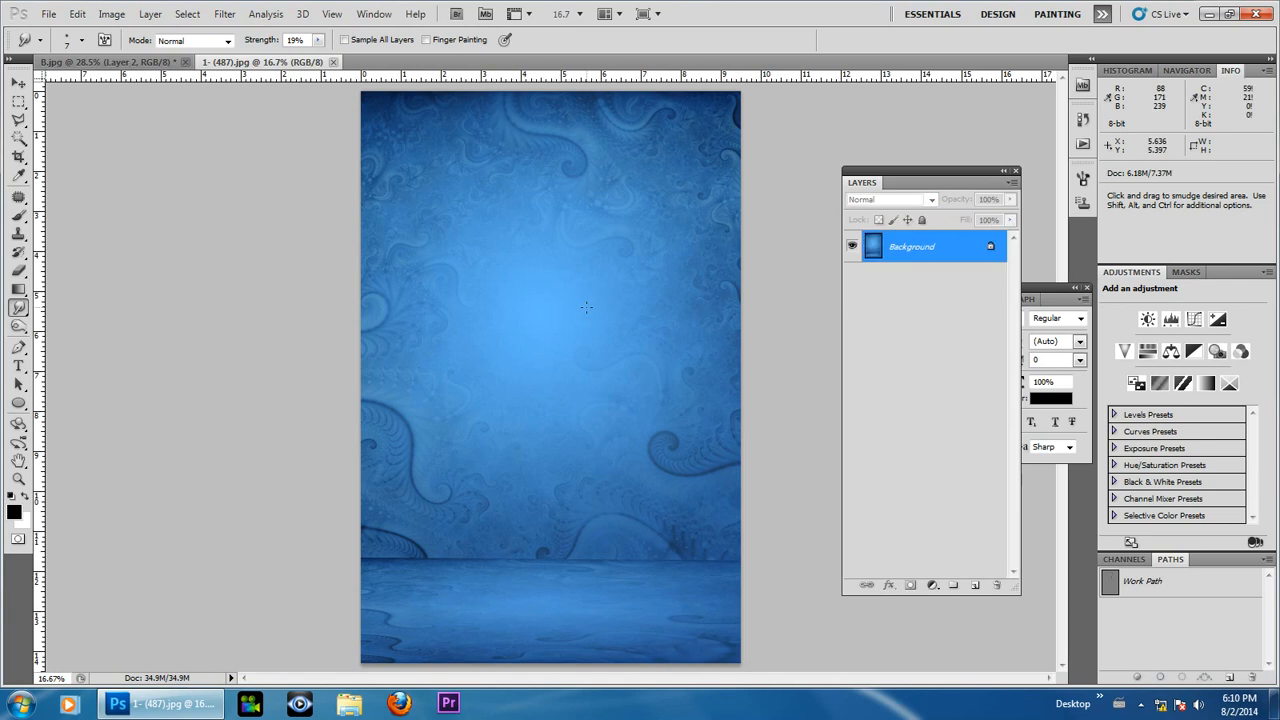
# - Copy the blue backdrop from 1- (487).jpg into B.jpg beneath the woman's Layer 2, closing the source image
pyautogui.click(18, 84)
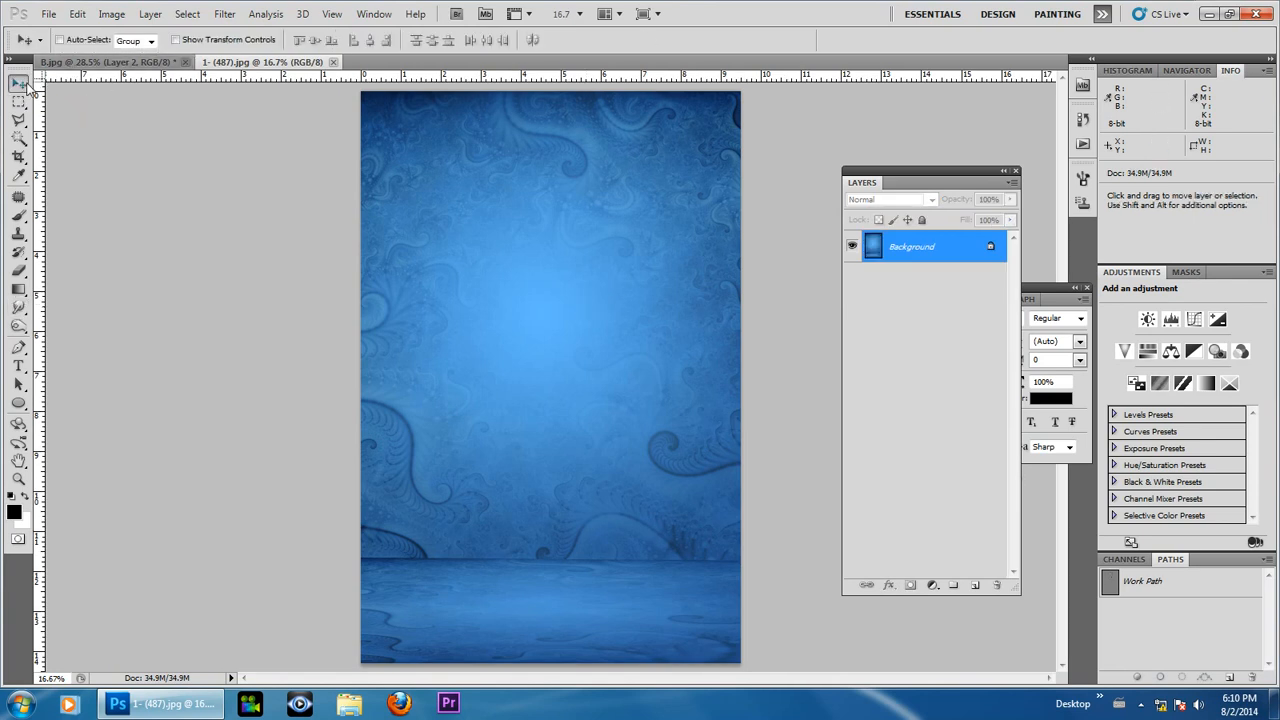
pyautogui.moveTo(212, 62); pyautogui.dragTo(600, 188)
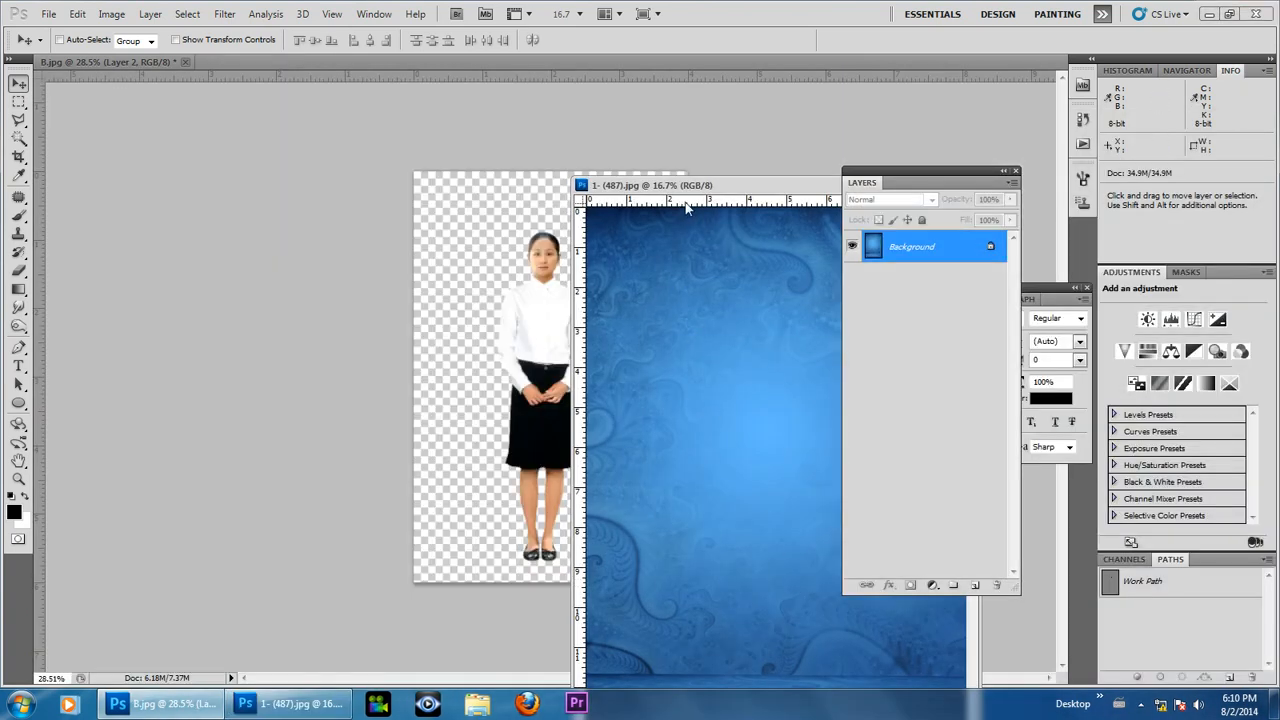
pyautogui.moveTo(743, 190); pyautogui.dragTo(803, 134)
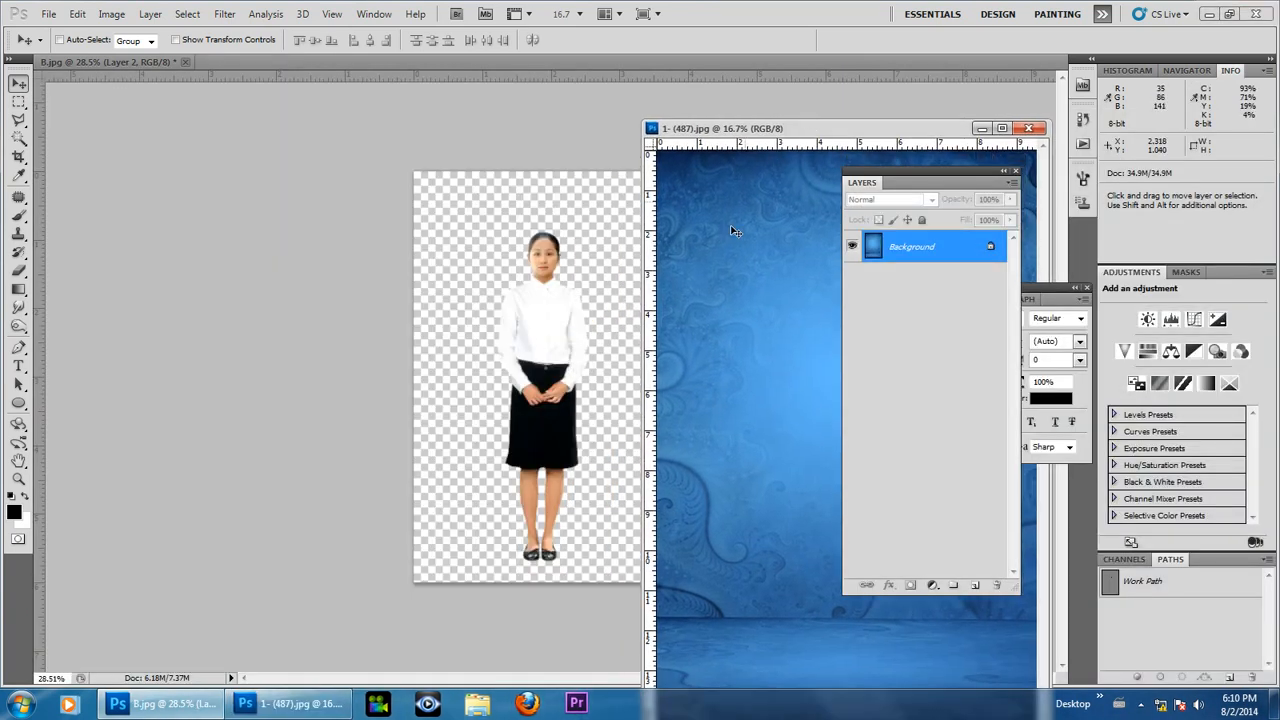
pyautogui.moveTo(771, 303); pyautogui.dragTo(531, 316)
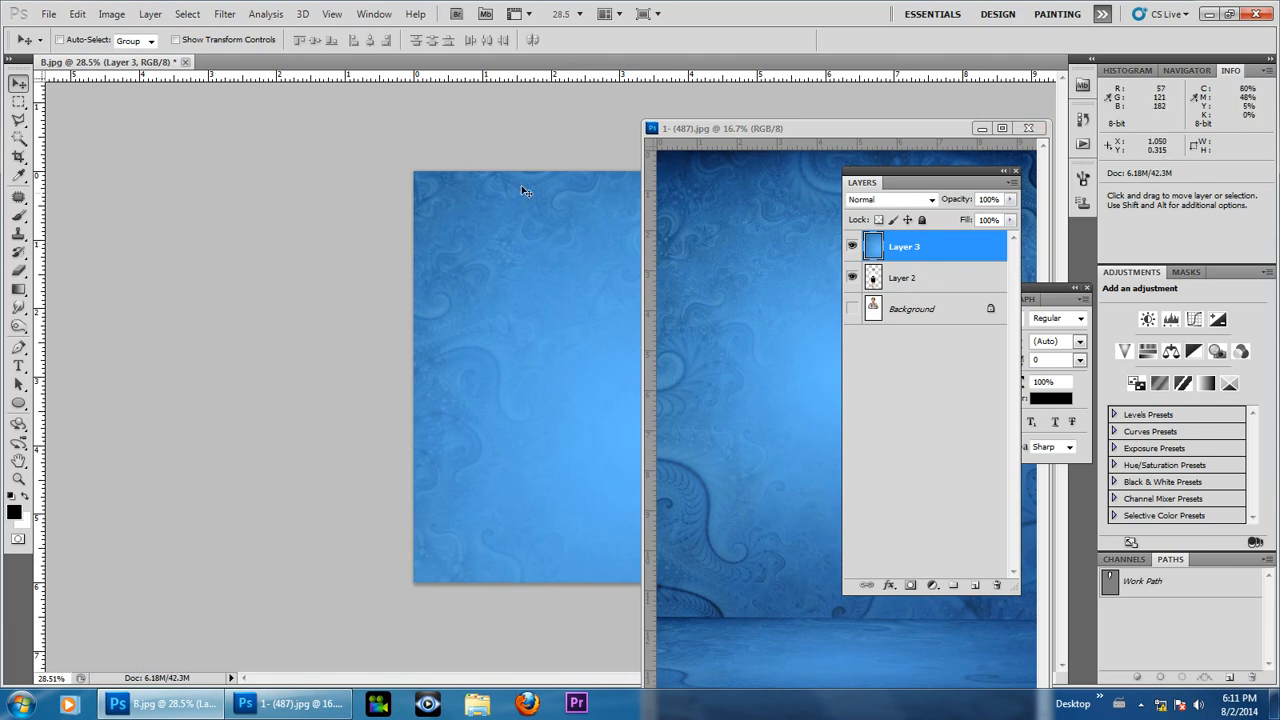
pyautogui.click(1029, 128)
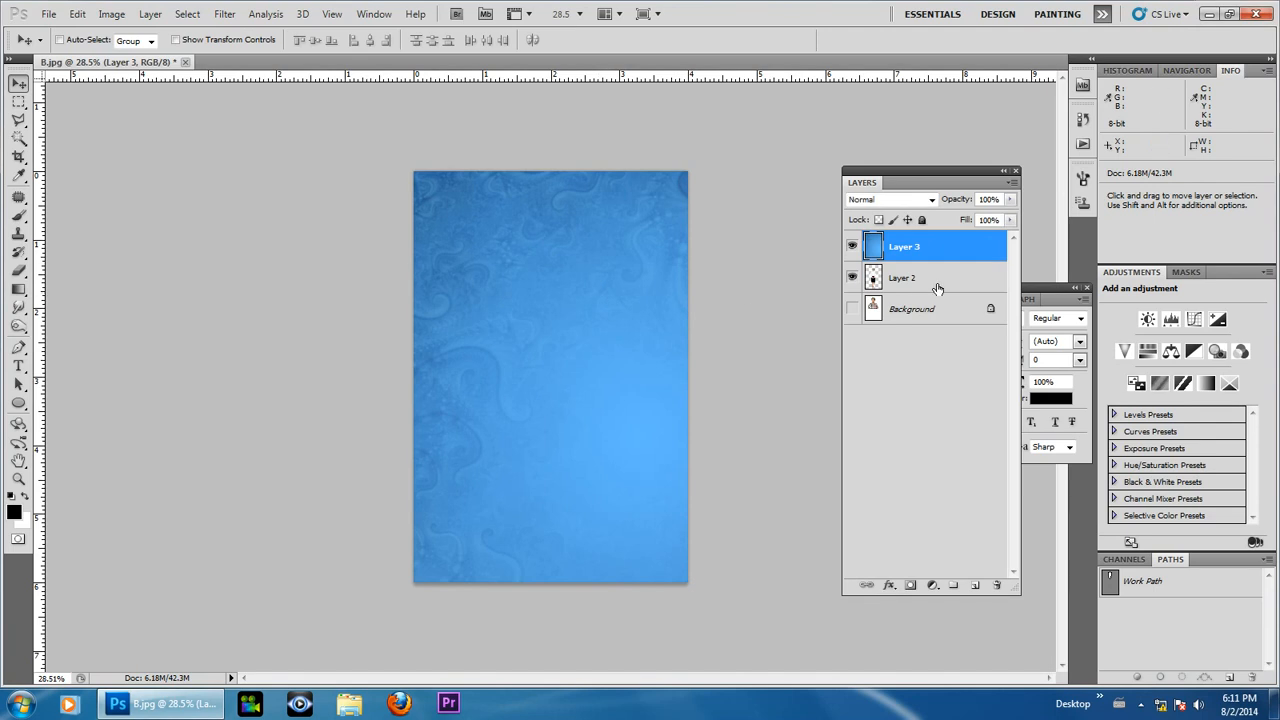
pyautogui.moveTo(911, 258); pyautogui.dragTo(919, 291)
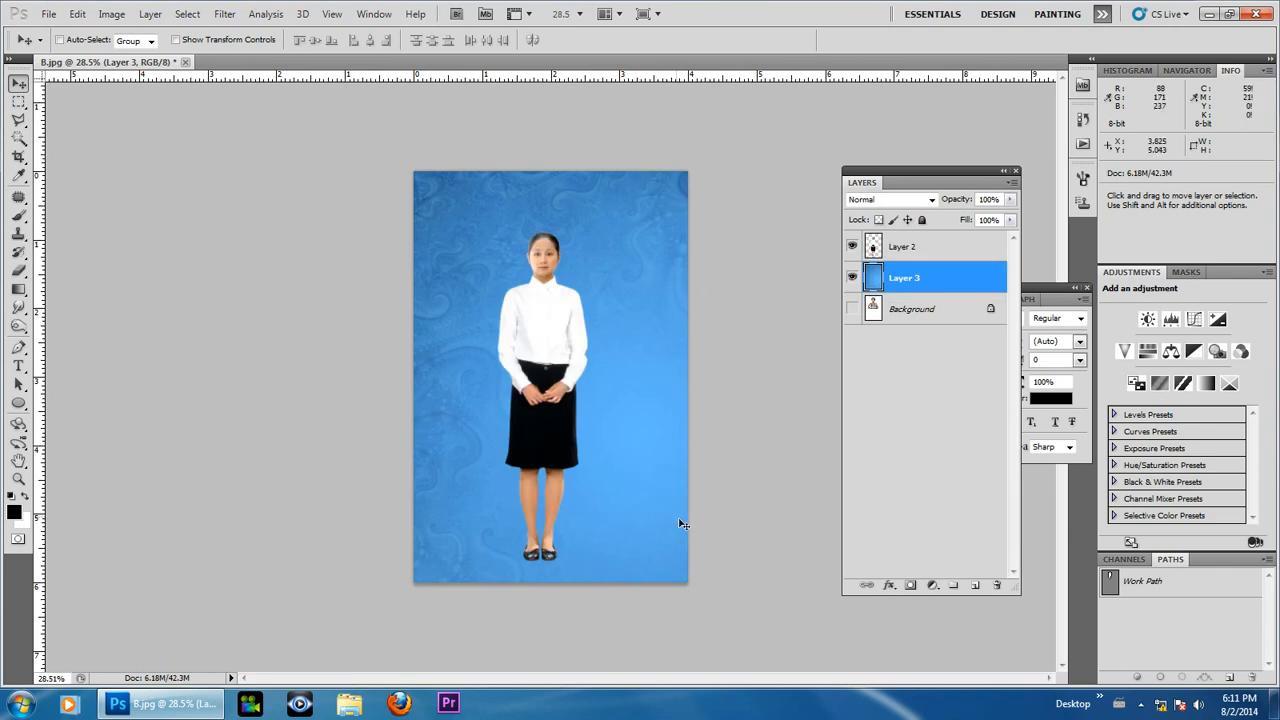
# - Reposition the blue backdrop on Layer 3 and scale it down to about 61.64% with Free Transform
pyautogui.moveTo(724, 536); pyautogui.dragTo(620, 289)
pyautogui.click(77, 14)
pyautogui.click(143, 310)
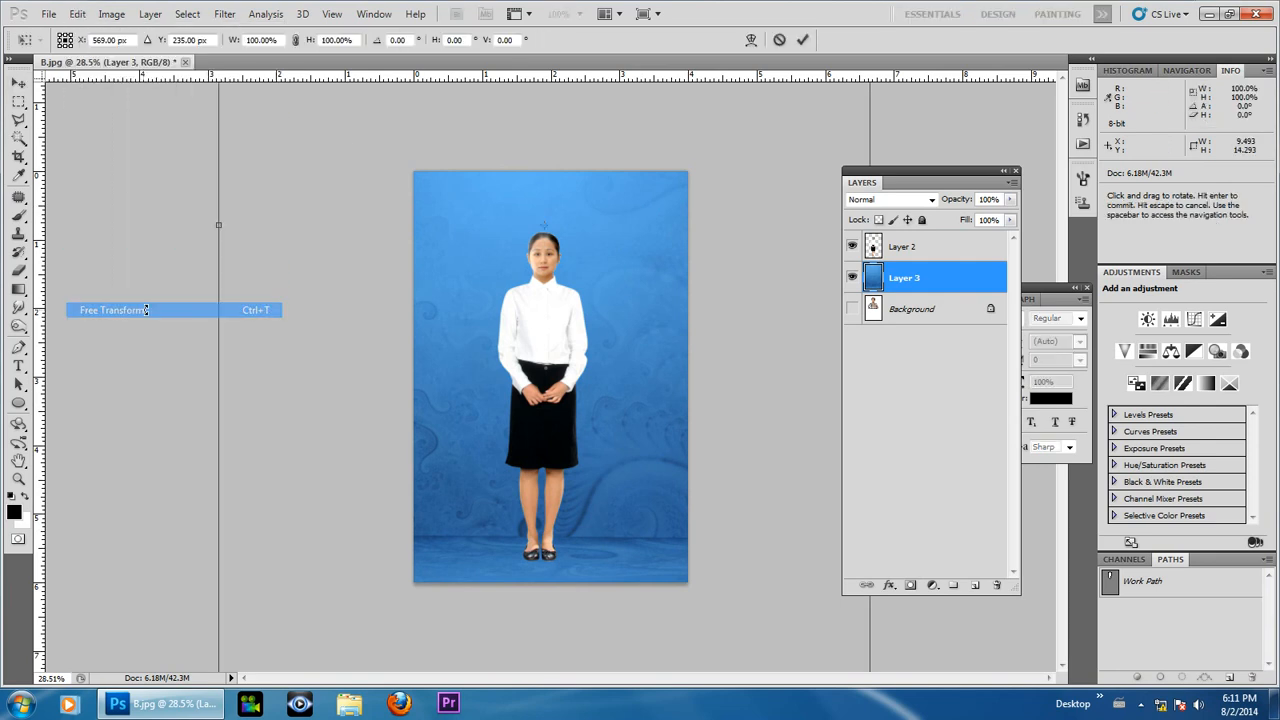
pyautogui.hotkey('ctrl', '0')
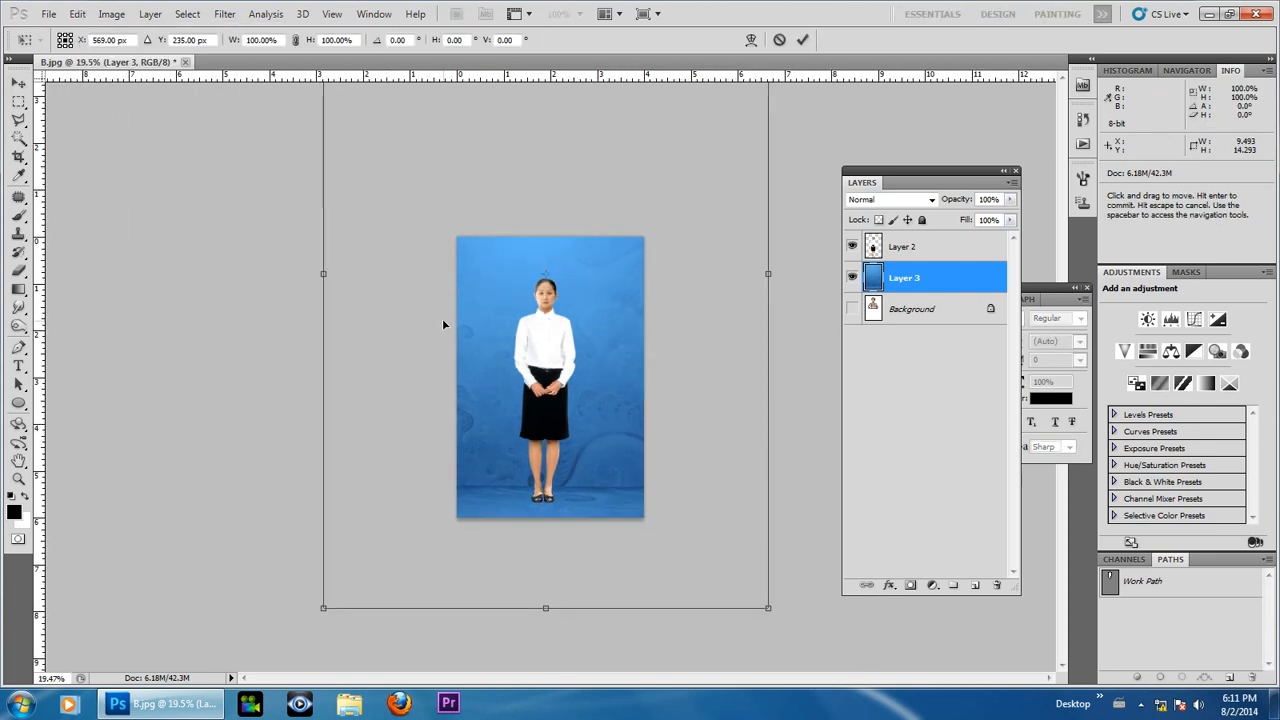
pyautogui.moveTo(768, 607); pyautogui.dragTo(689, 477)
pyautogui.moveTo(631, 420); pyautogui.dragTo(632, 463)
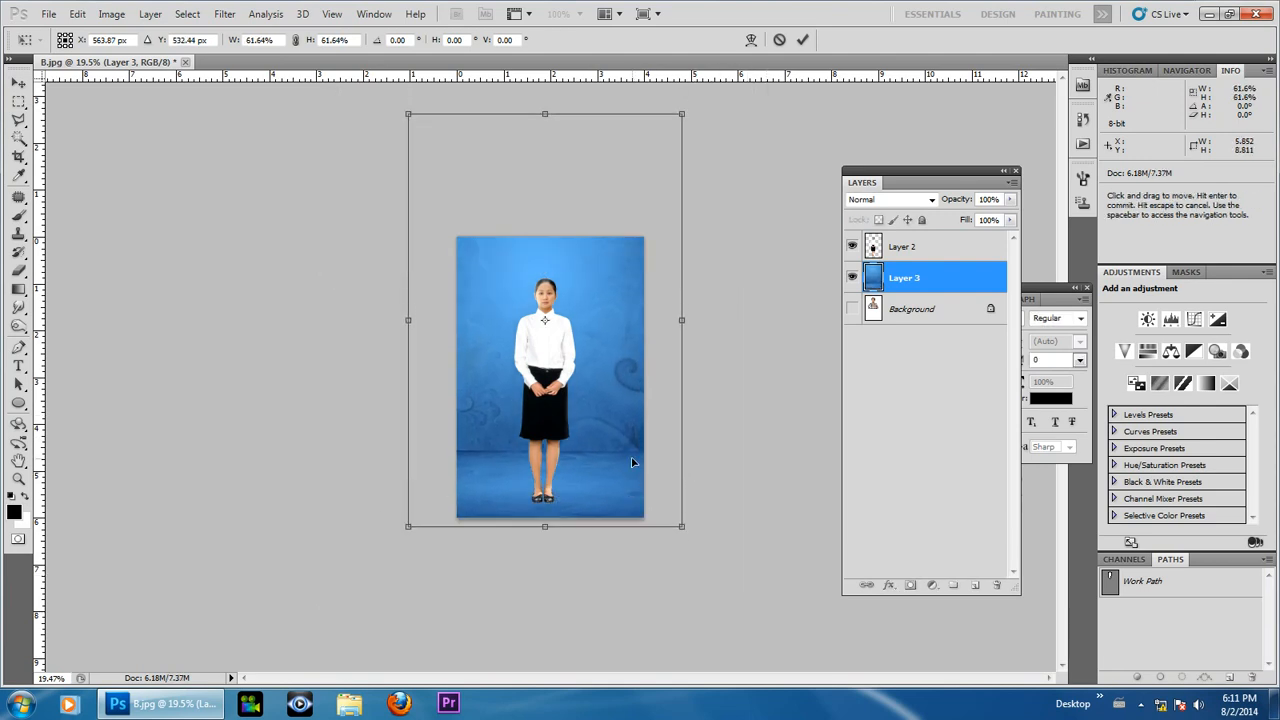
# - Try enlarging the blue backdrop on Layer 3 to about 130.60%
pyautogui.moveTo(682, 527); pyautogui.dragTo(866, 606)
pyautogui.hotkey('ctrl', '0')
pyautogui.scroll(2, 745, 507)
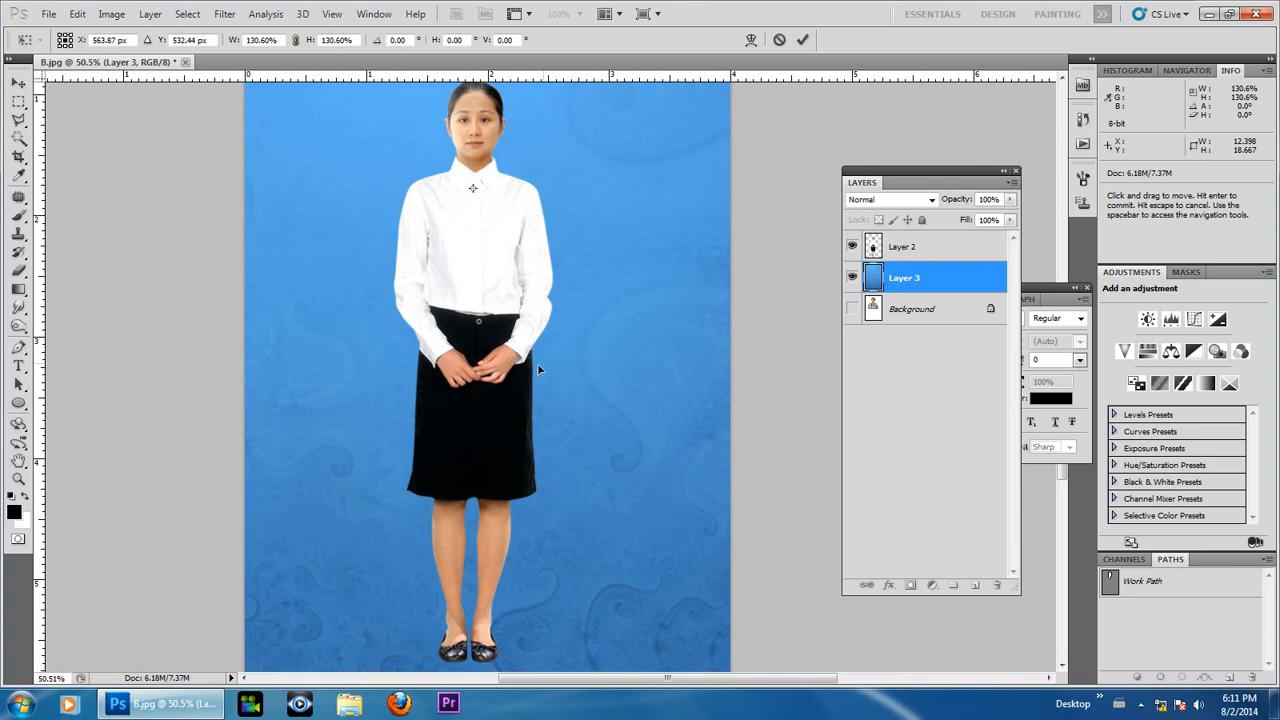
pyautogui.scroll(-6, 587, 305)
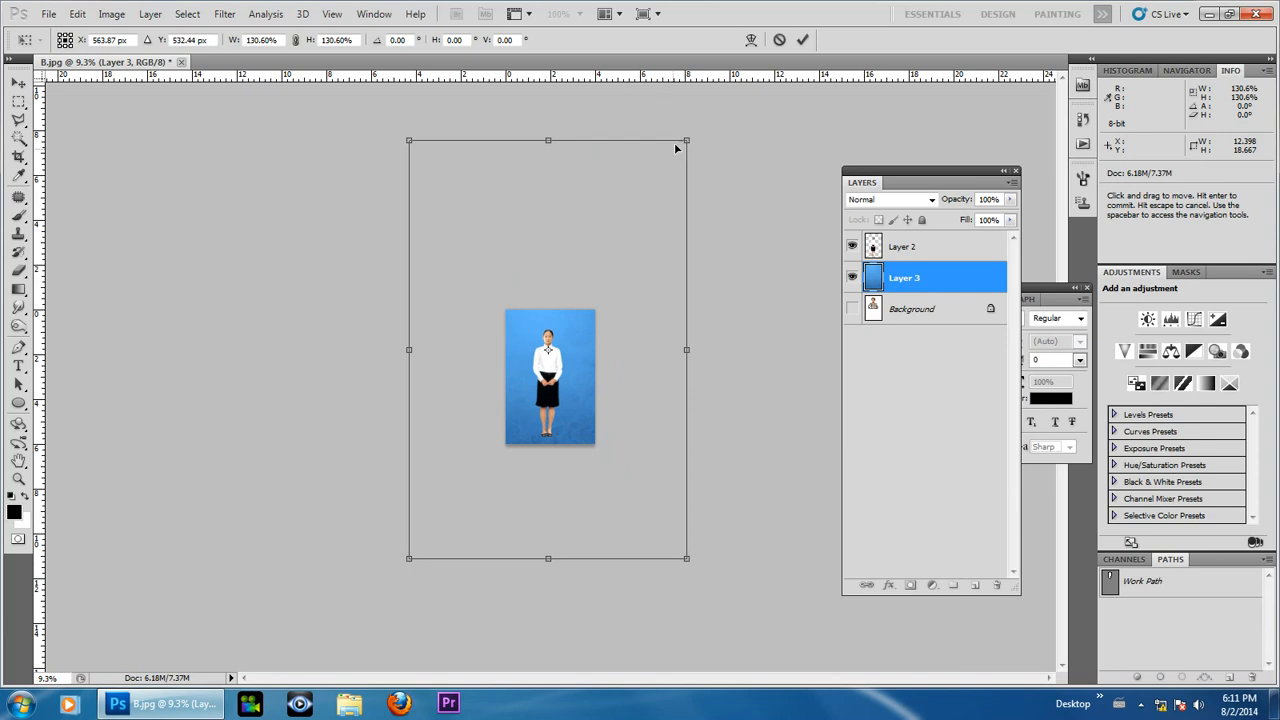
# - Scale the blue backdrop proportionally to about 44.83%, position it to cover the whole canvas, and apply the transformation
pyautogui.moveTo(410, 141); pyautogui.dragTo(512, 259)
pyautogui.scroll(3, 585, 386)
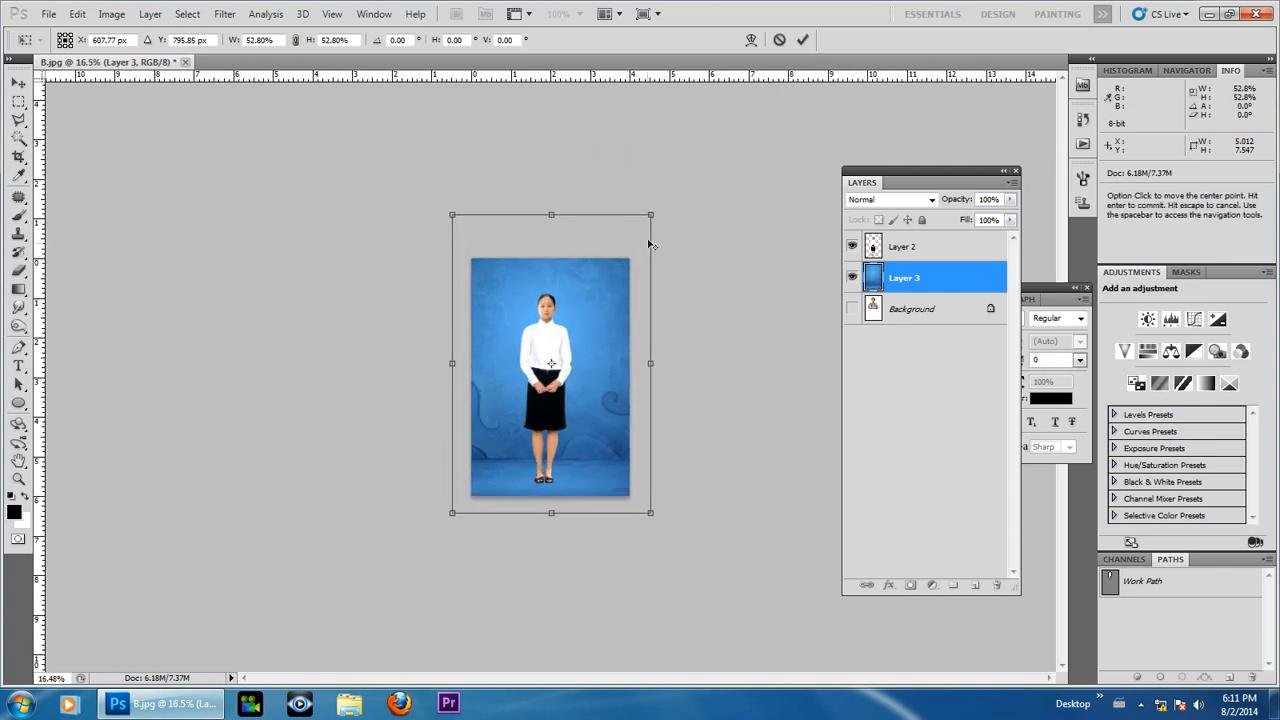
pyautogui.moveTo(650, 244); pyautogui.dragTo(636, 265)
pyautogui.scroll(2, 590, 380)
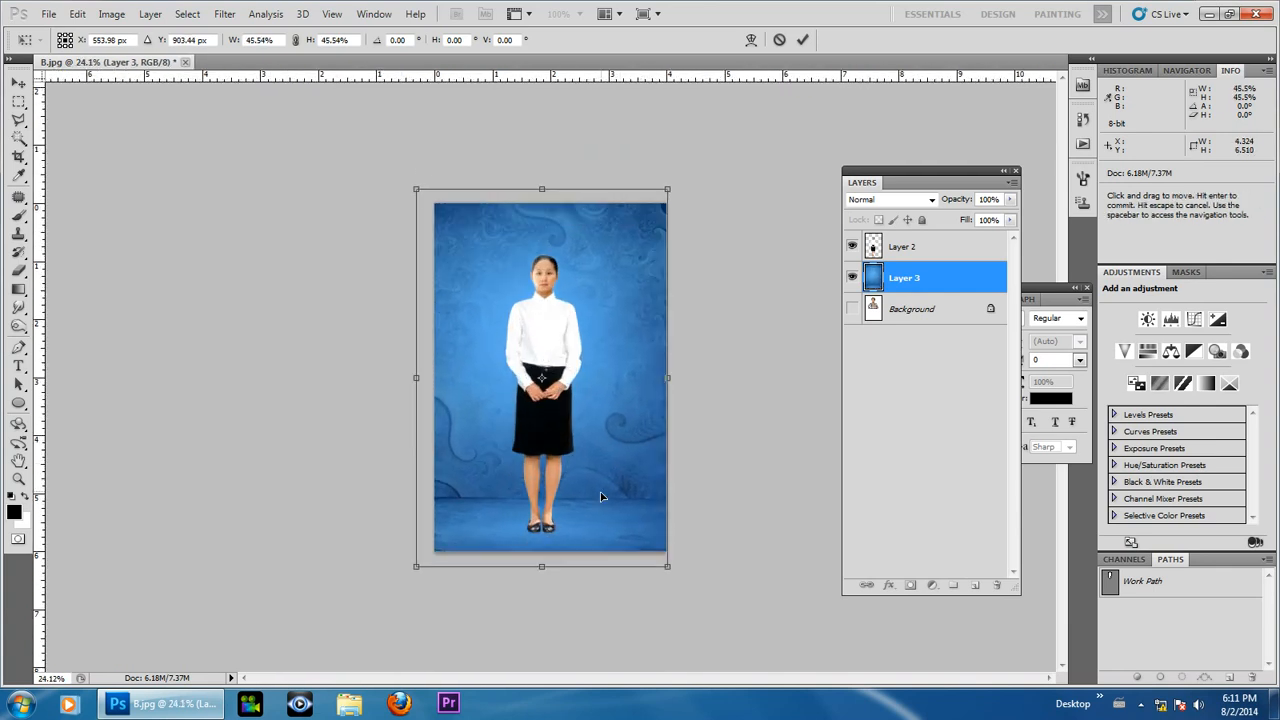
pyautogui.moveTo(669, 187); pyautogui.dragTo(663, 196)
pyautogui.moveTo(642, 242); pyautogui.dragTo(648, 246)
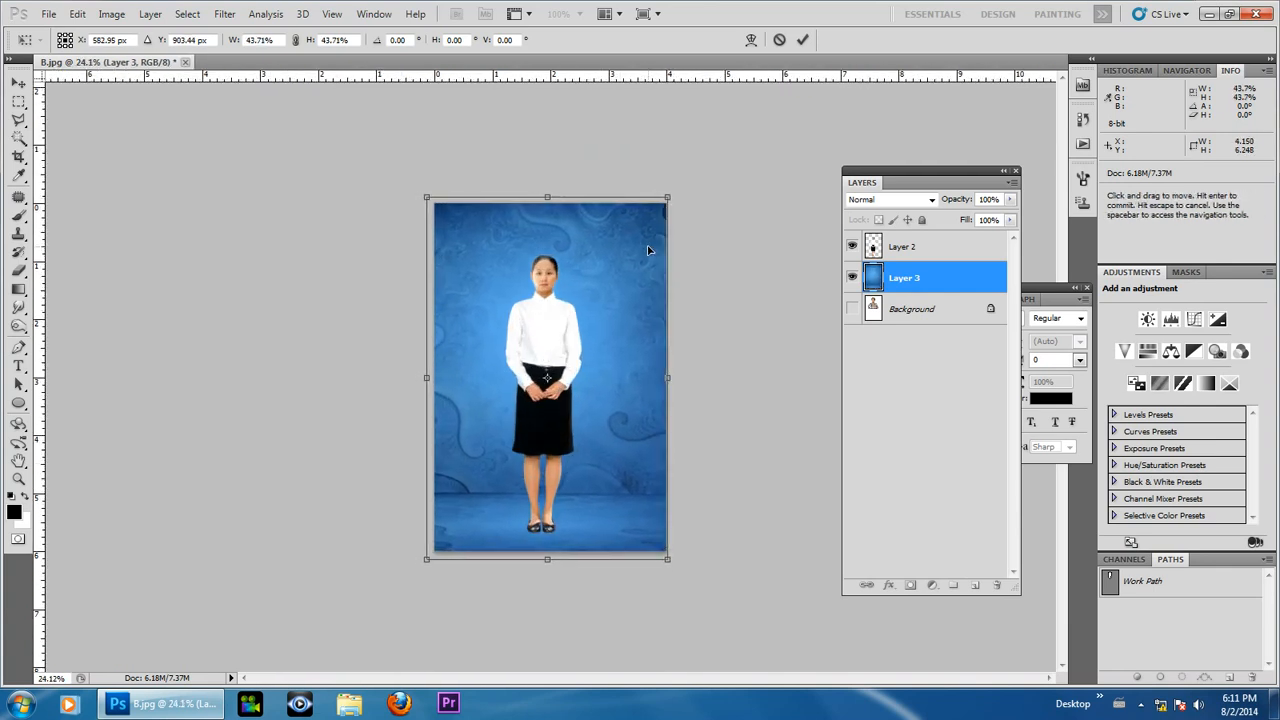
pyautogui.moveTo(667, 198); pyautogui.dragTo(671, 192)
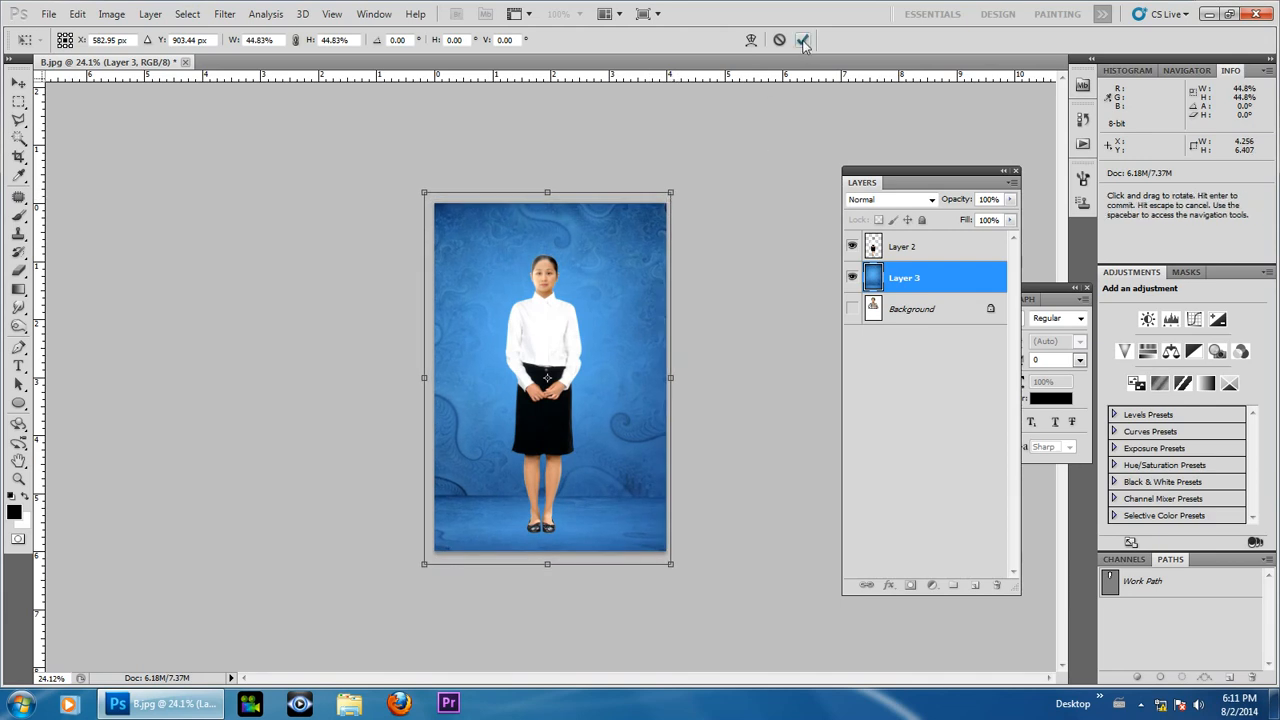
pyautogui.scroll(2, 632, 372)
pyautogui.moveTo(628, 376); pyautogui.dragTo(625, 376)
pyautogui.click(803, 39)
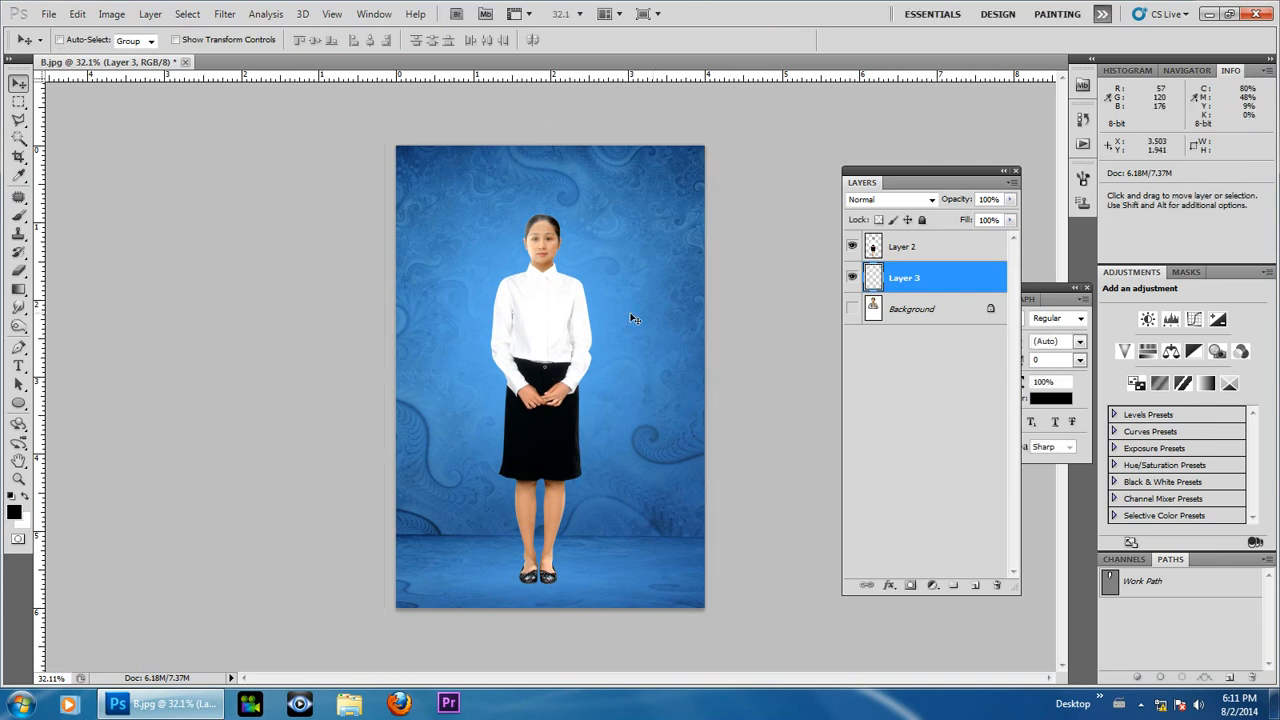
pyautogui.scroll(2, 650, 312)
pyautogui.moveTo(512, 171); pyautogui.dragTo(519, 237)
pyautogui.scroll(-2, 519, 237)
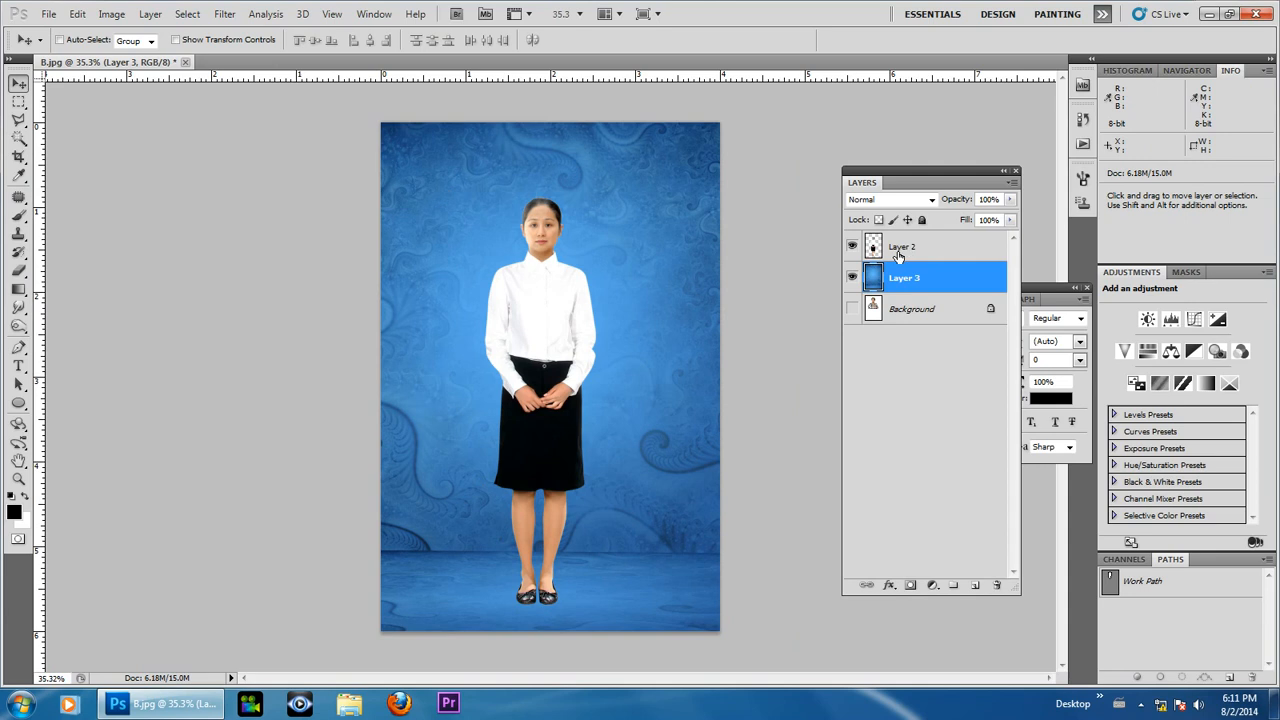
# - Align the woman's Layer 2 to the horizontal center of the full canvas selection, and deselect
pyautogui.click(898, 256)
pyautogui.click(187, 14)
pyautogui.click(192, 31)
pyautogui.click(150, 14)
pyautogui.moveTo(208, 418)
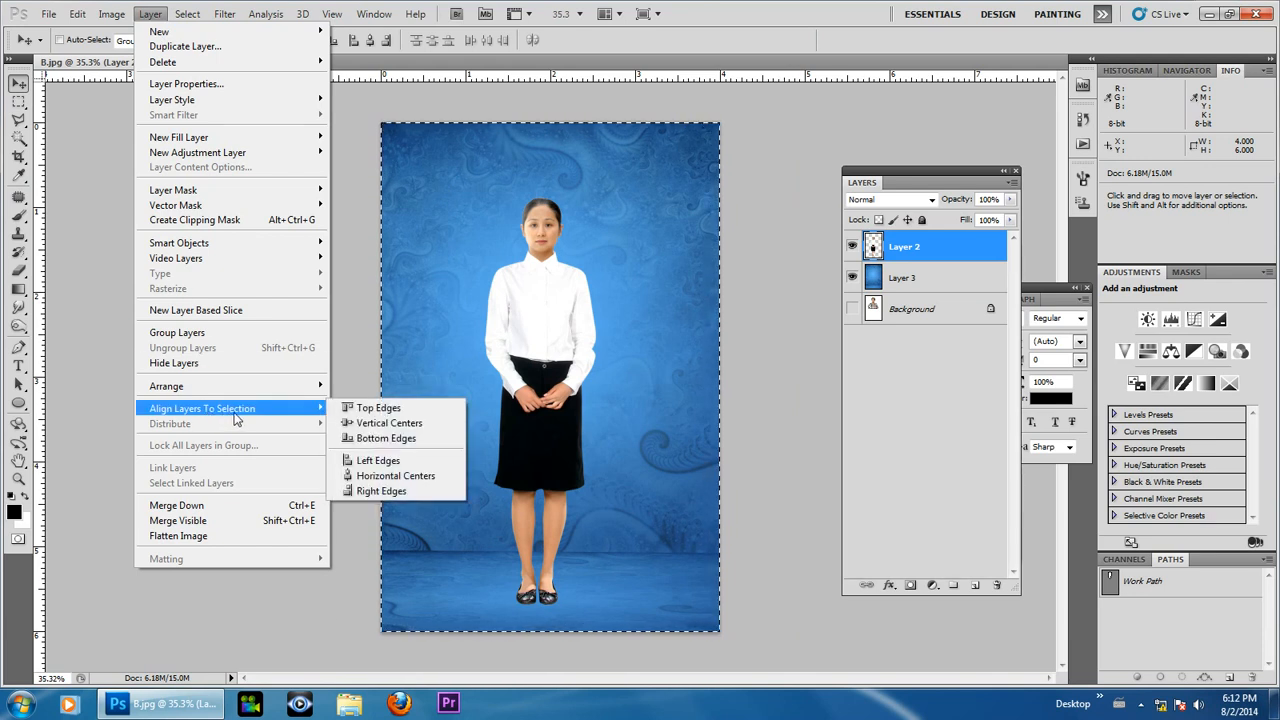
pyautogui.click(428, 476)
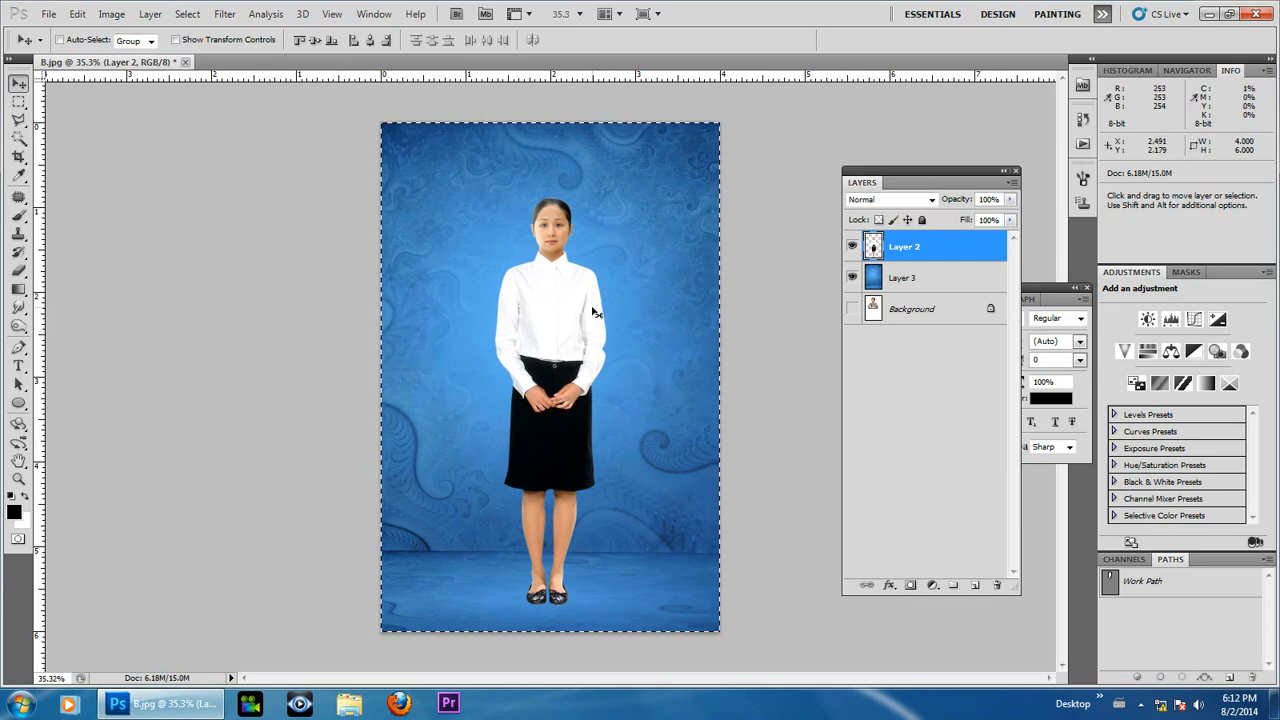
pyautogui.click(187, 14)
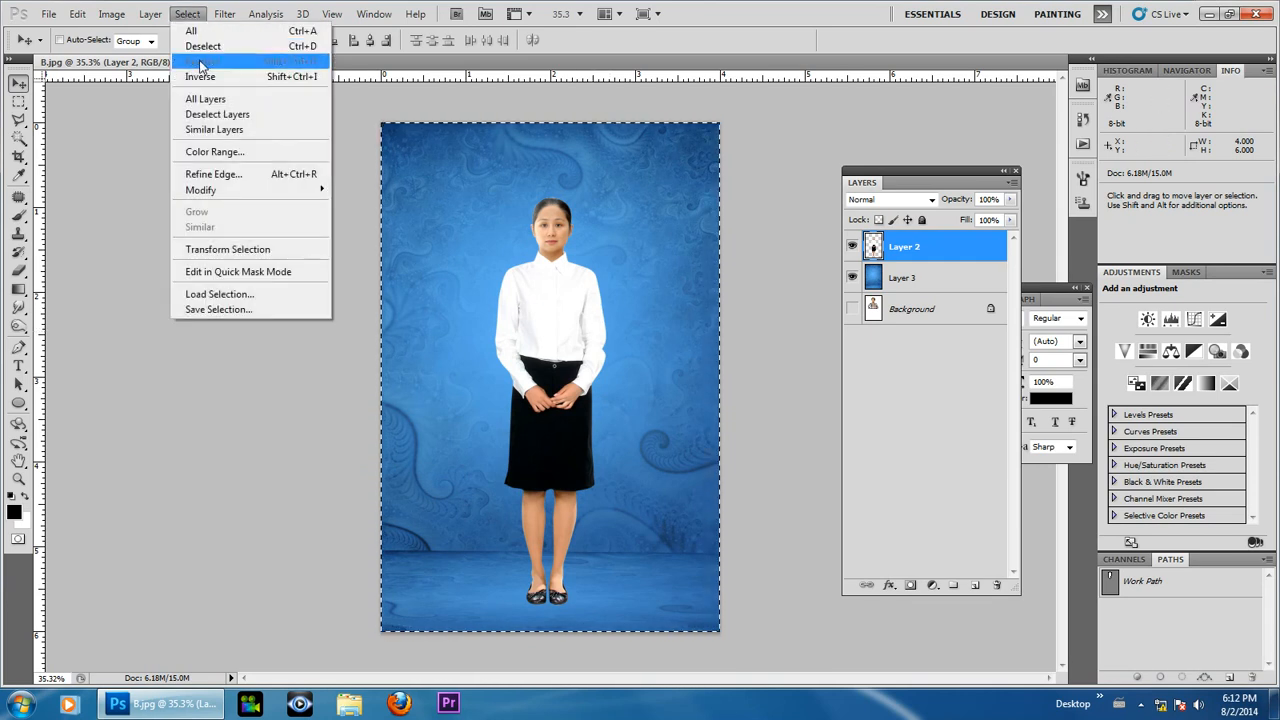
pyautogui.click(203, 46)
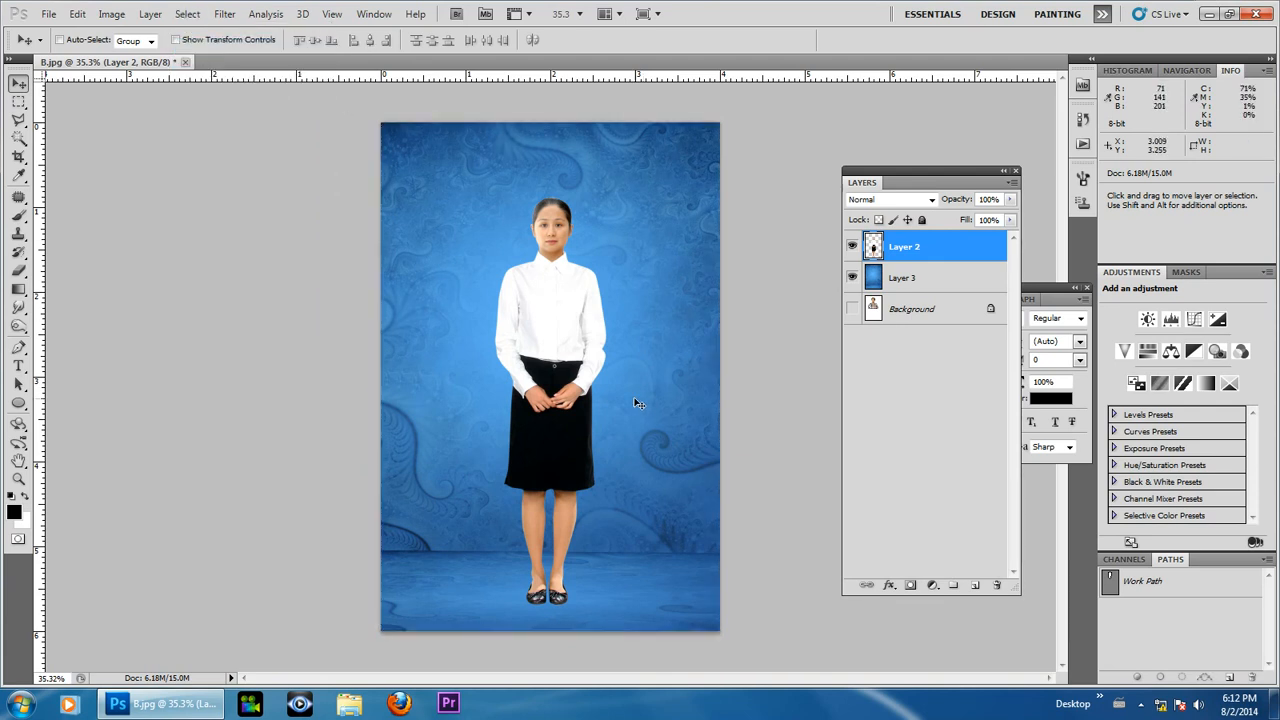
pyautogui.scroll(-2, 638, 408)
pyautogui.scroll(8, 638, 410)
pyautogui.scroll(7, 590, 296)
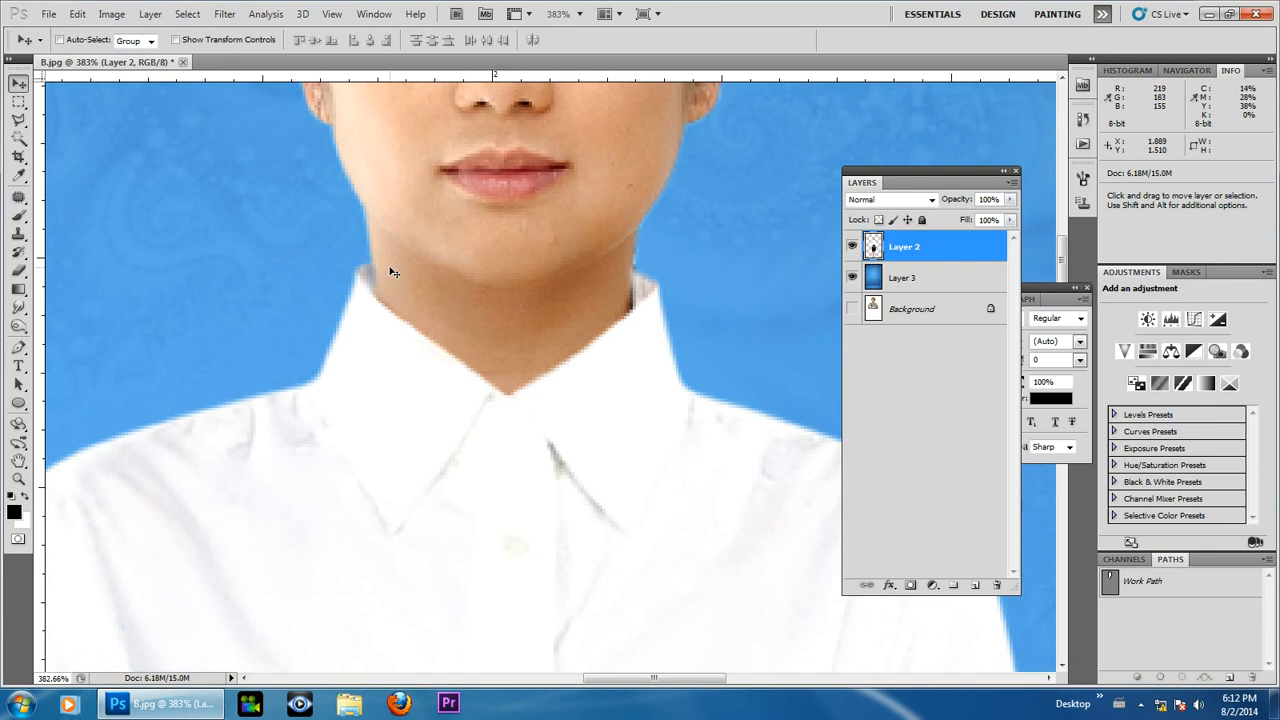
pyautogui.scroll(-5, 400, 274)
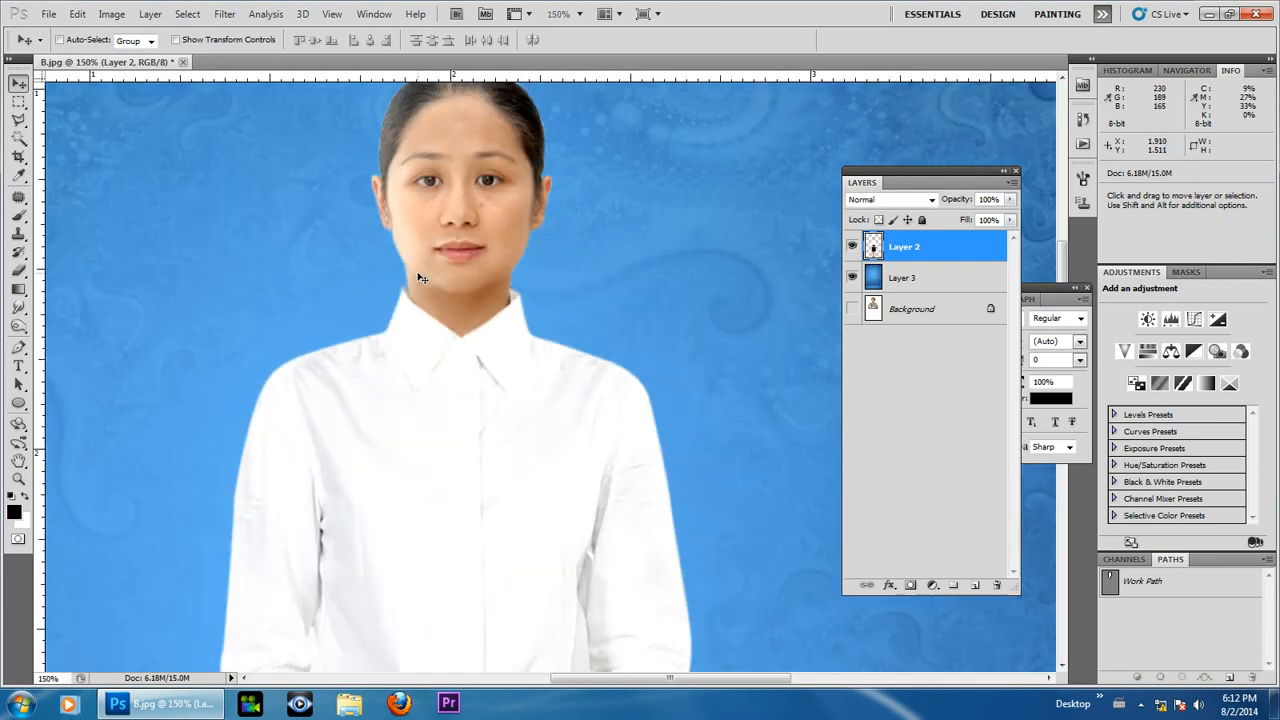
pyautogui.scroll(-7, 422, 278)
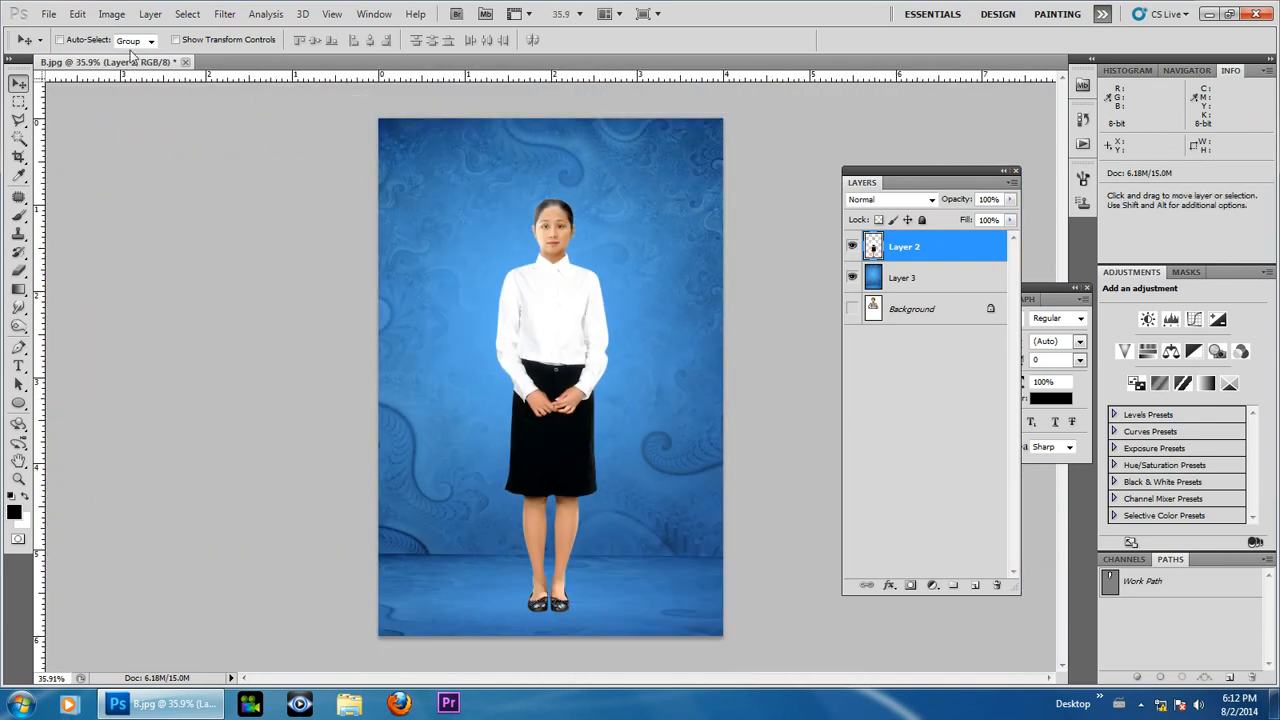
# - Start saving the portrait under a new file name, 05 4x6, in the Test folder on the Desktop
pyautogui.click(48, 14)
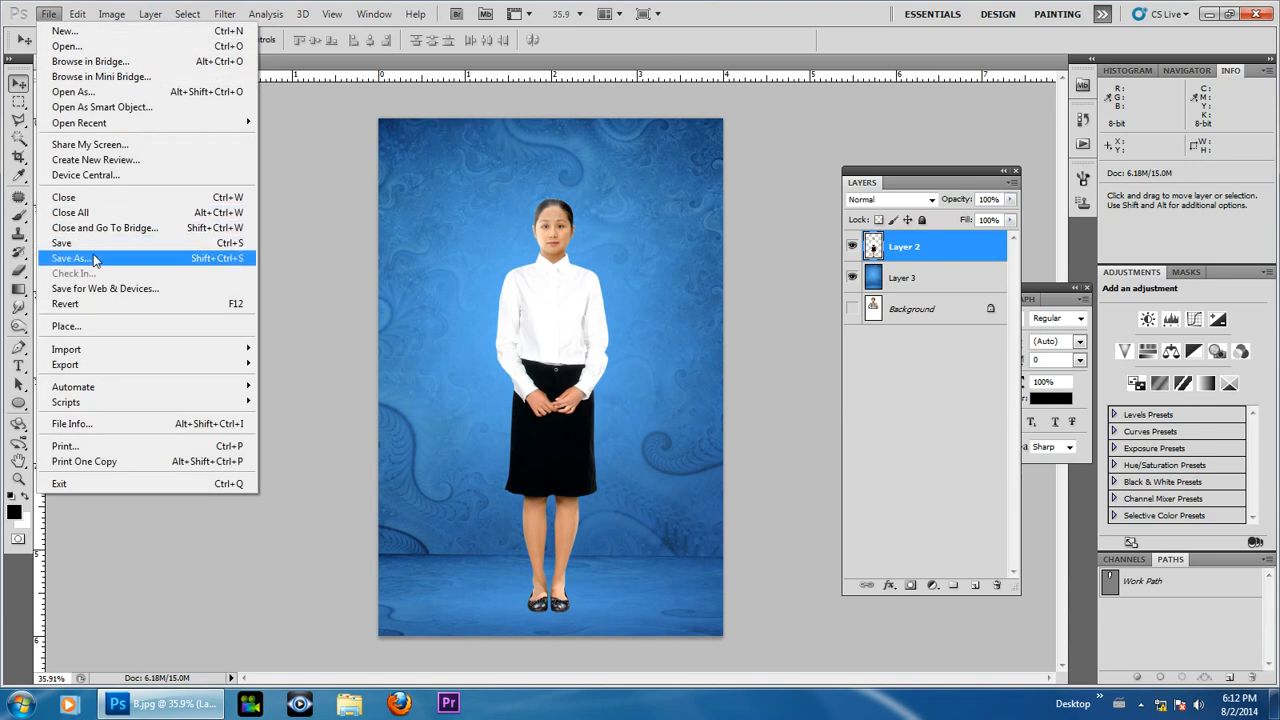
pyautogui.click(95, 260)
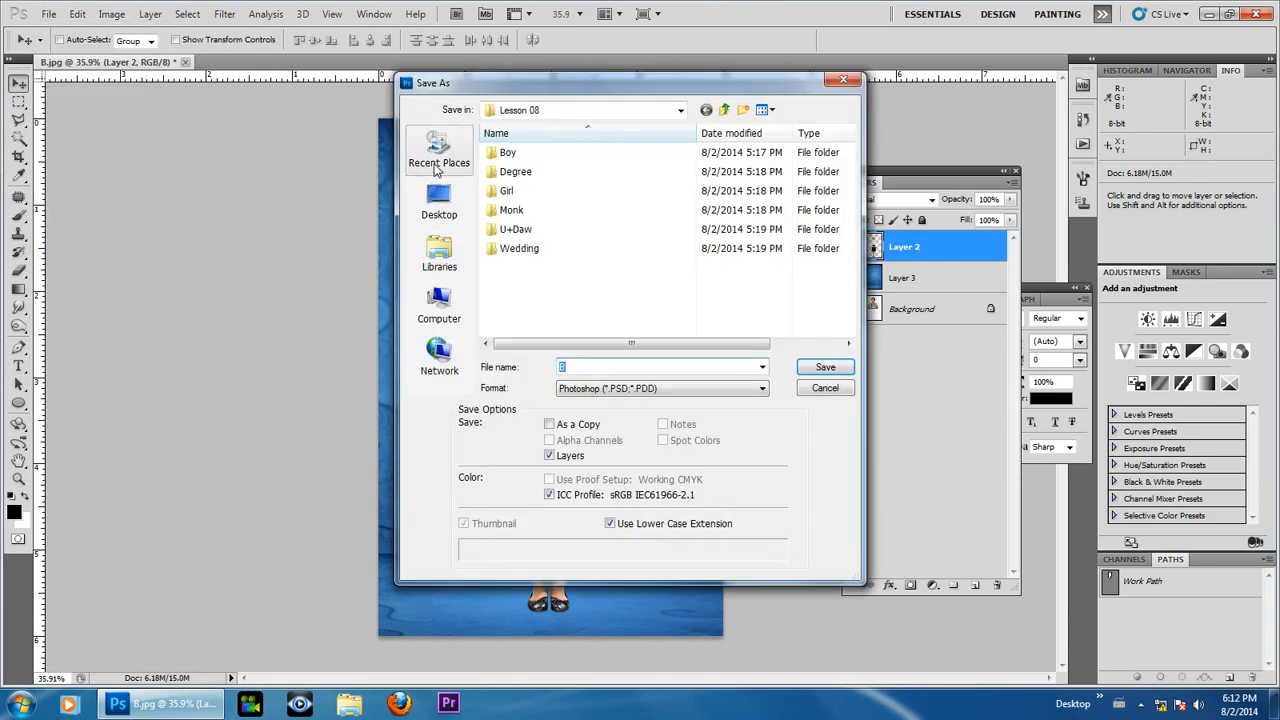
pyautogui.click(439, 203)
pyautogui.click(531, 316)
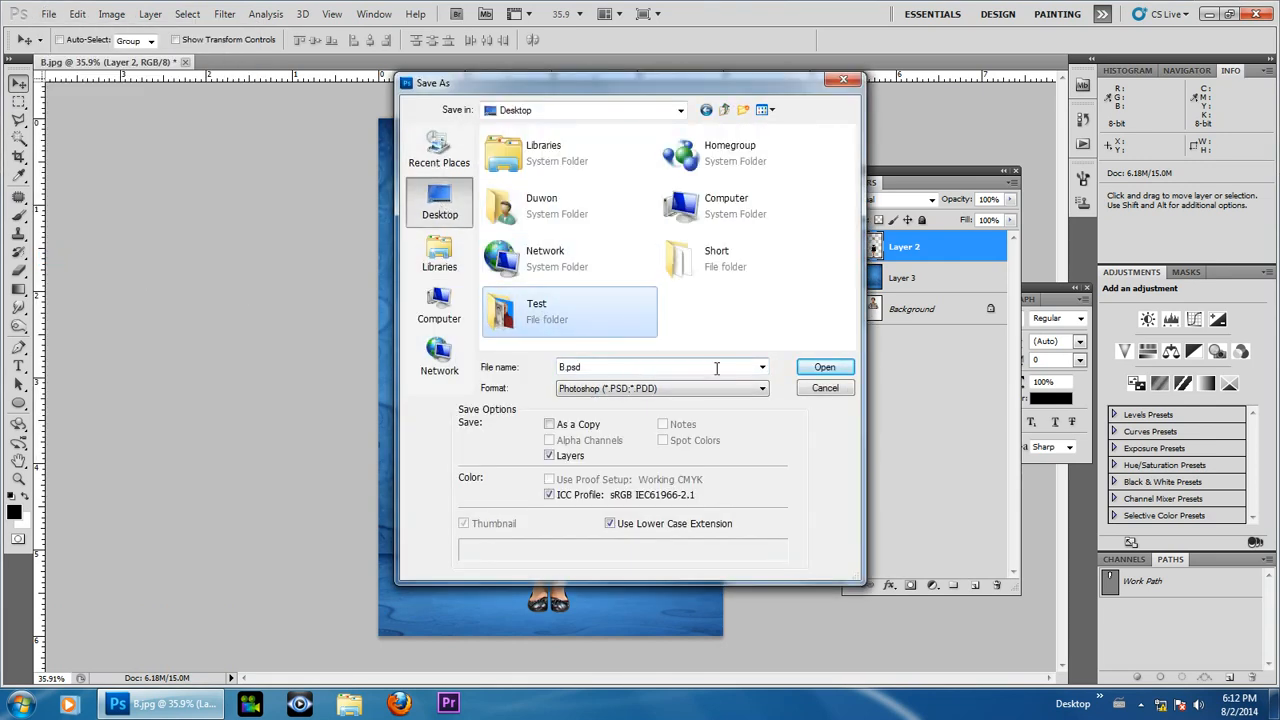
pyautogui.click(822, 367)
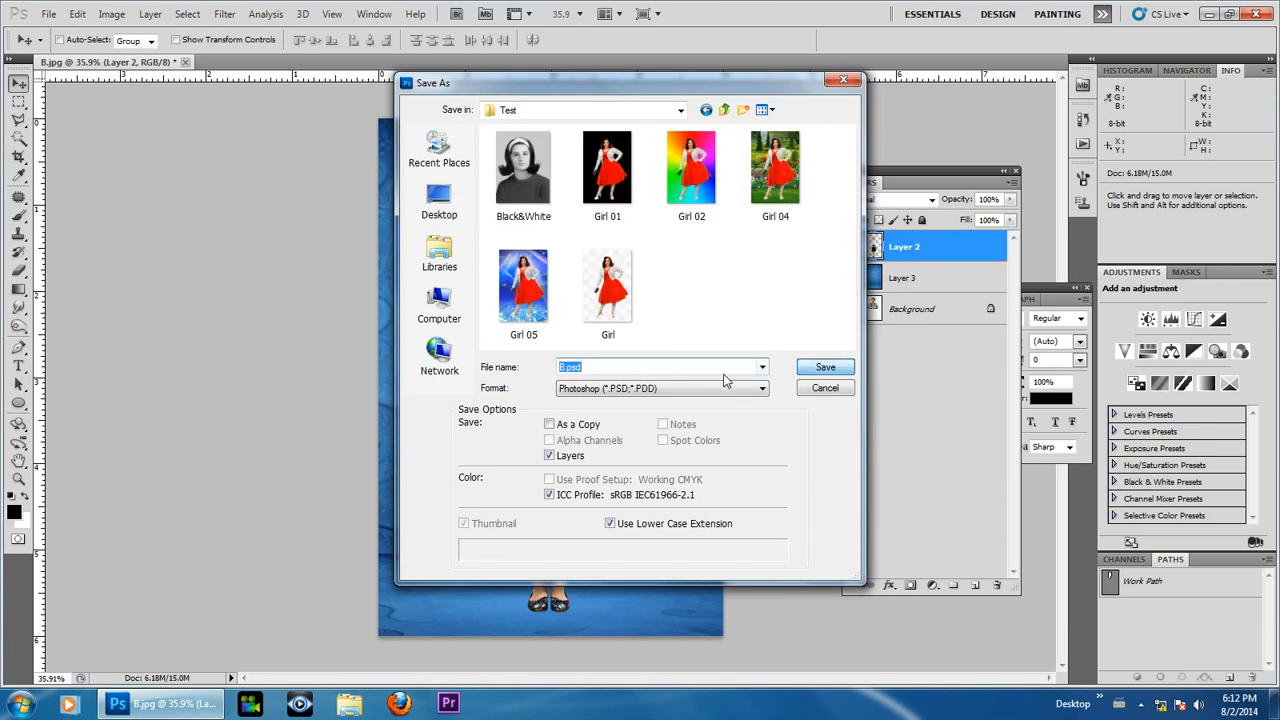
pyautogui.write('01')
pyautogui.press('Tab')
pyautogui.click(580, 369)
pyautogui.write('0')
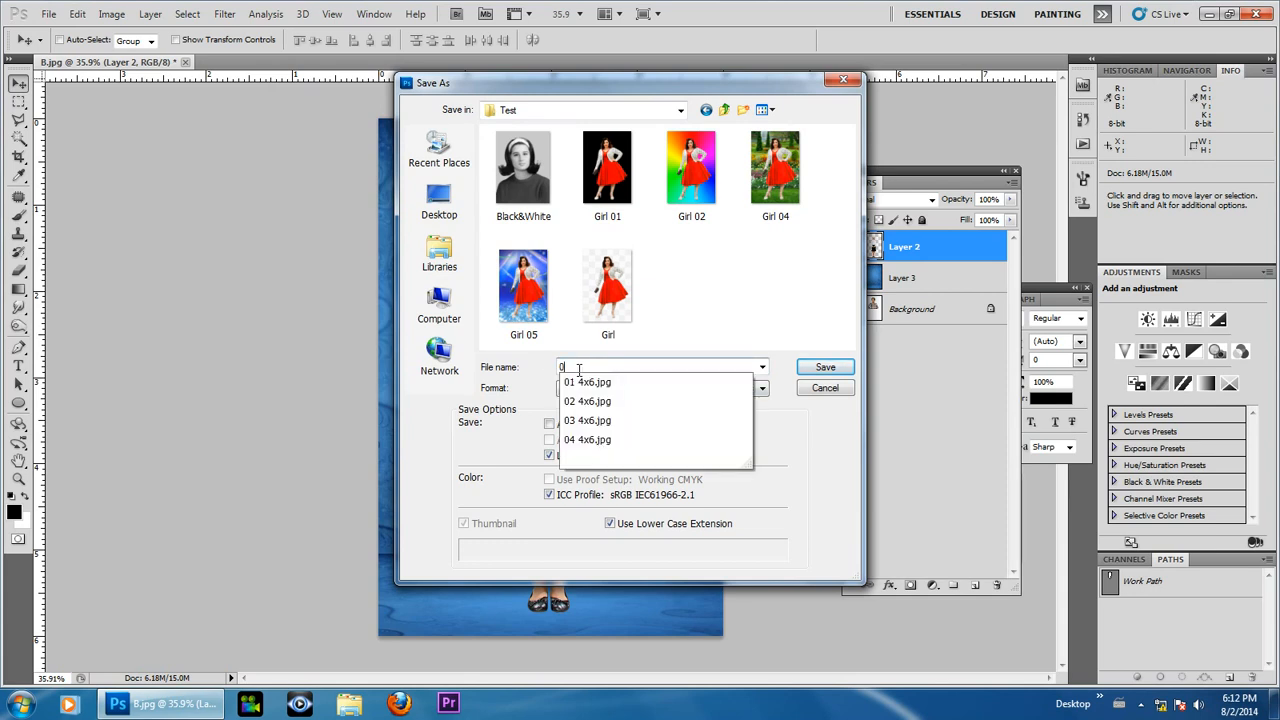
pyautogui.write('5 4x6')
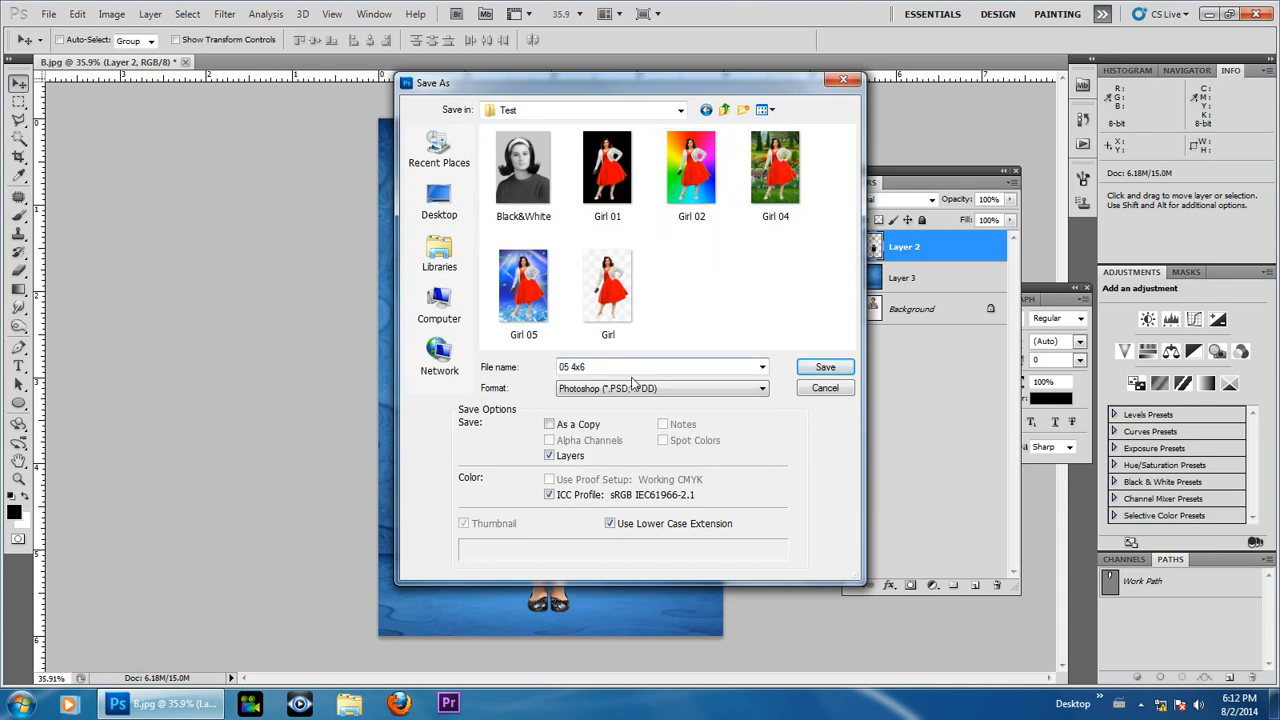
# - Save the portrait in JPEG format at Maximum quality 12 with the Baseline Optimized option
pyautogui.click(624, 389)
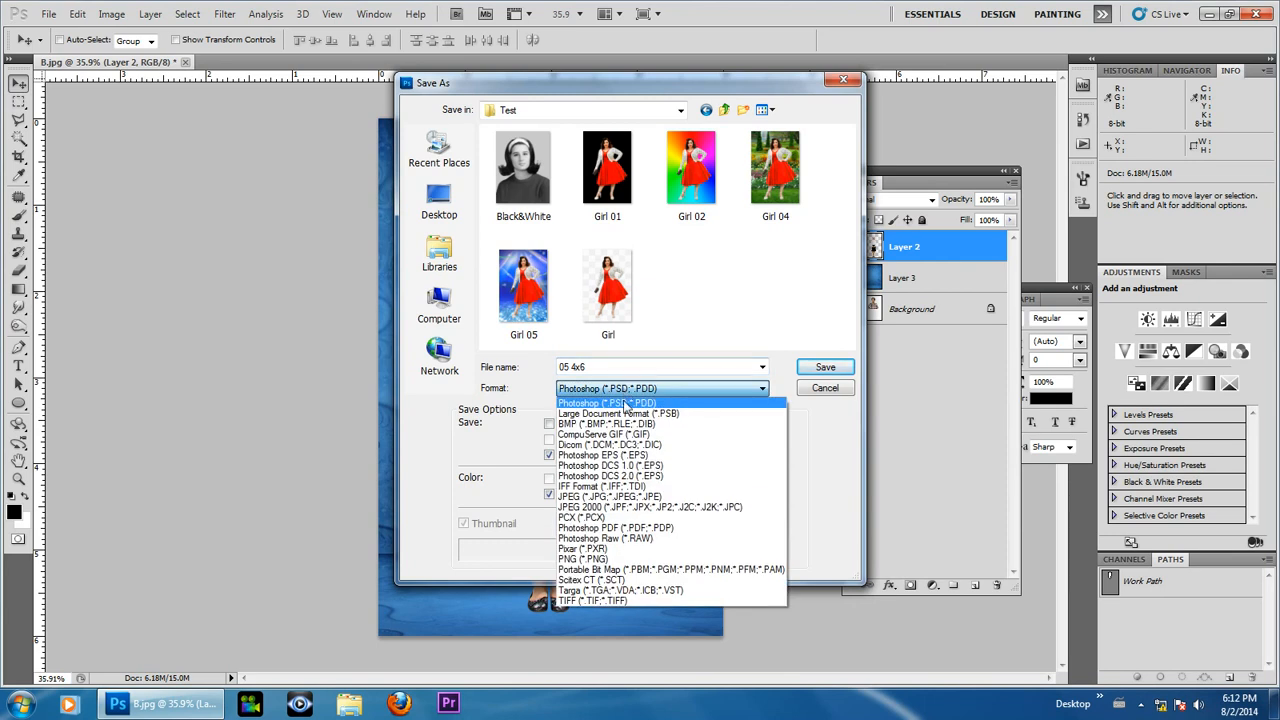
pyautogui.click(598, 497)
pyautogui.click(825, 370)
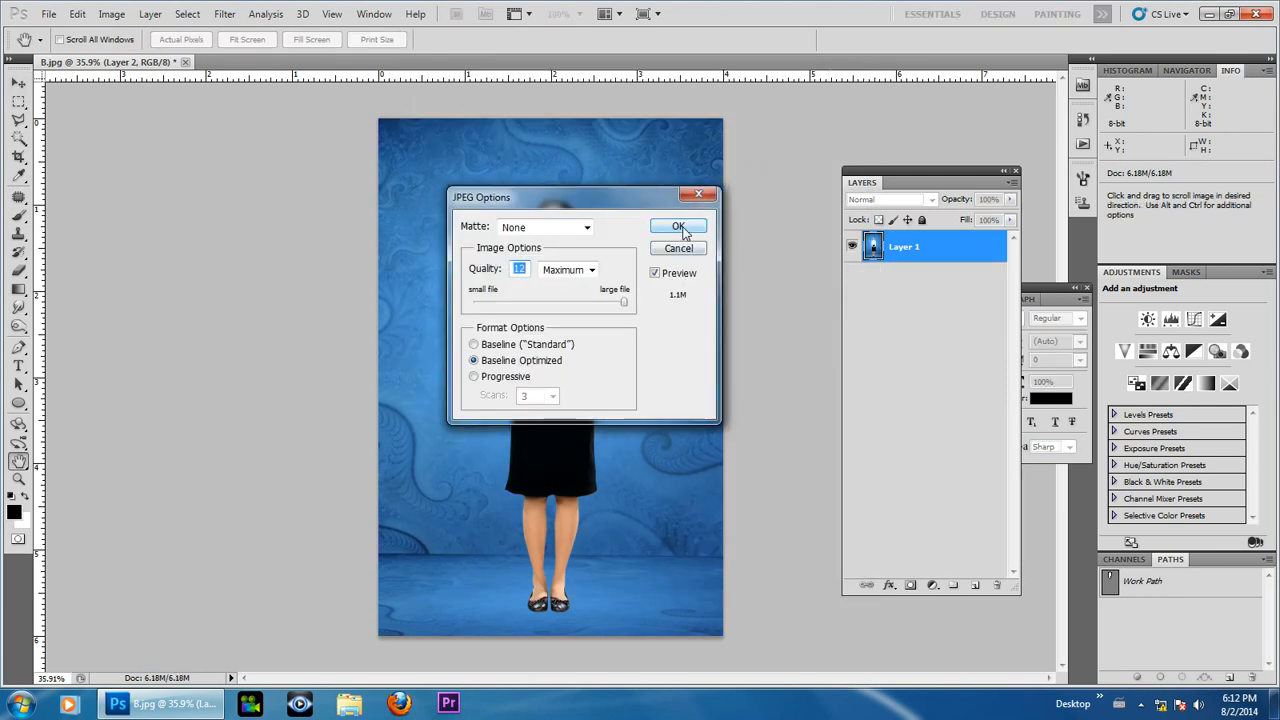
pyautogui.click(680, 227)
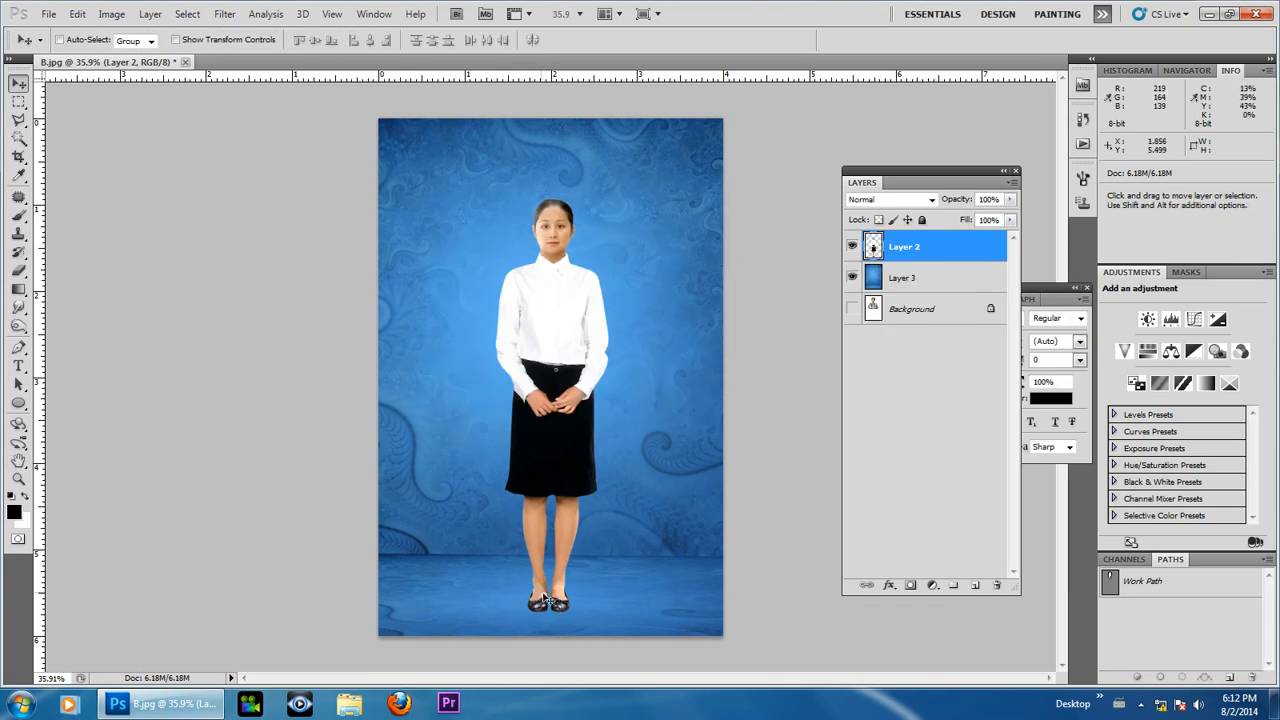
pyautogui.scroll(1, 547, 637)
pyautogui.moveTo(561, 547); pyautogui.dragTo(574, 549)
pyautogui.hotkey('ctrl', 'z')
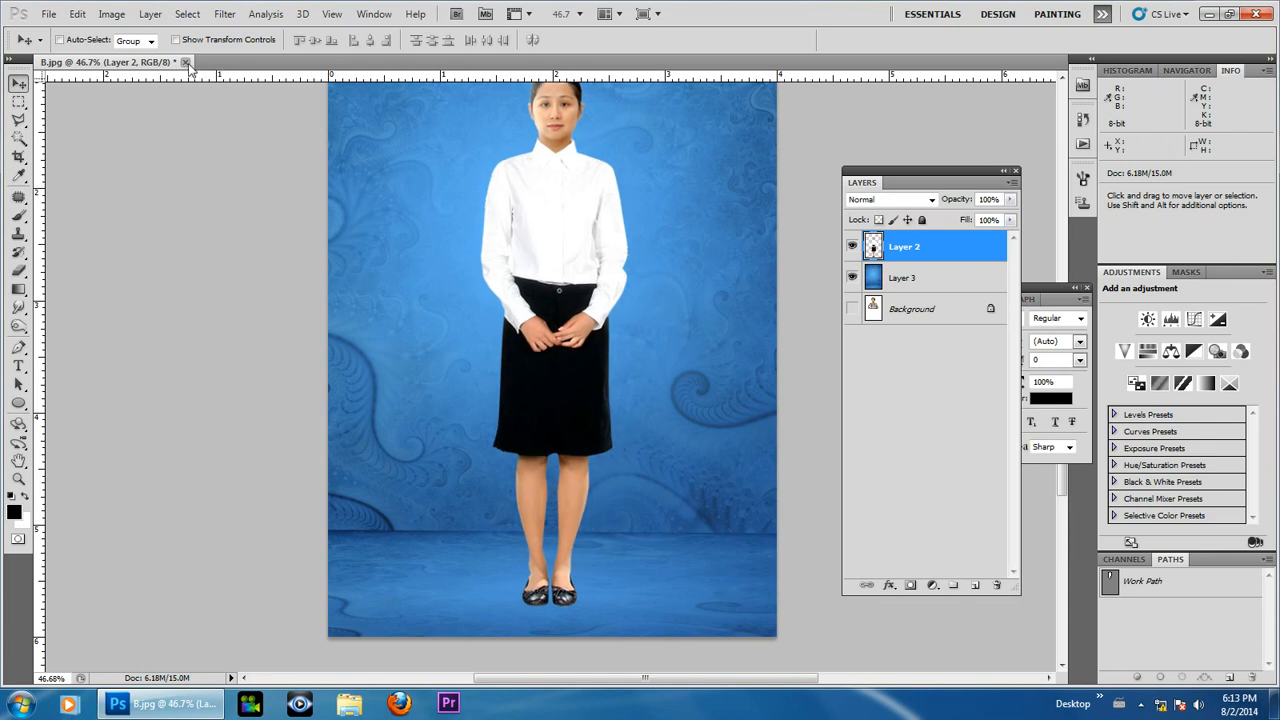